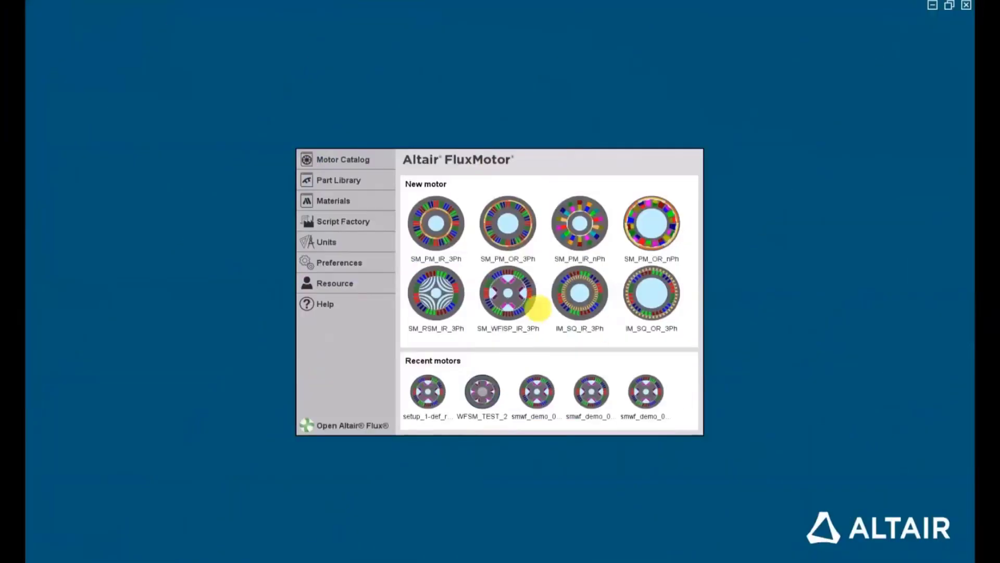
# - Open the SM_WFISP_IR_3Ph template in Motor Factory and bring up the Test export options
pyautogui.click(512, 298)
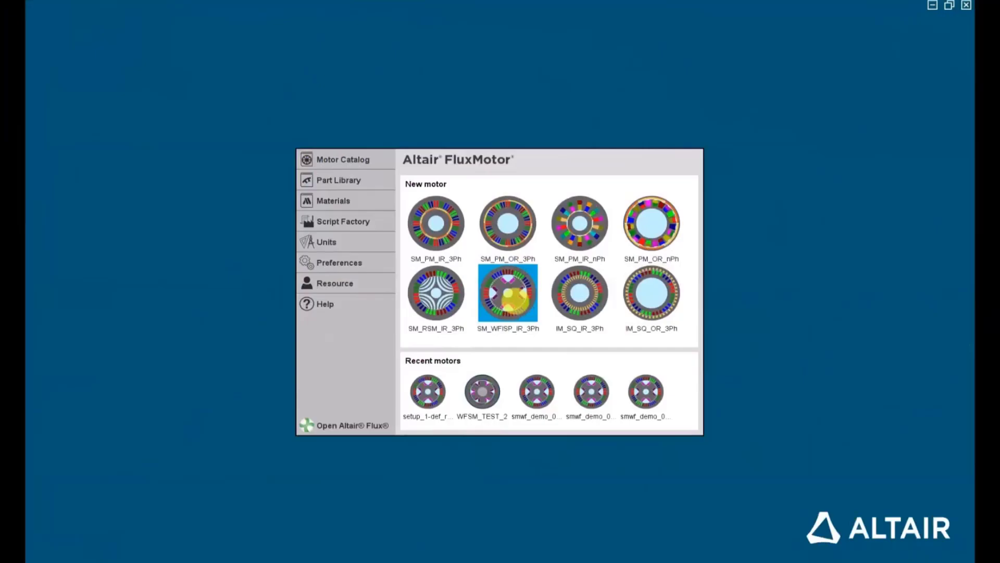
pyautogui.doubleClick(512, 298)
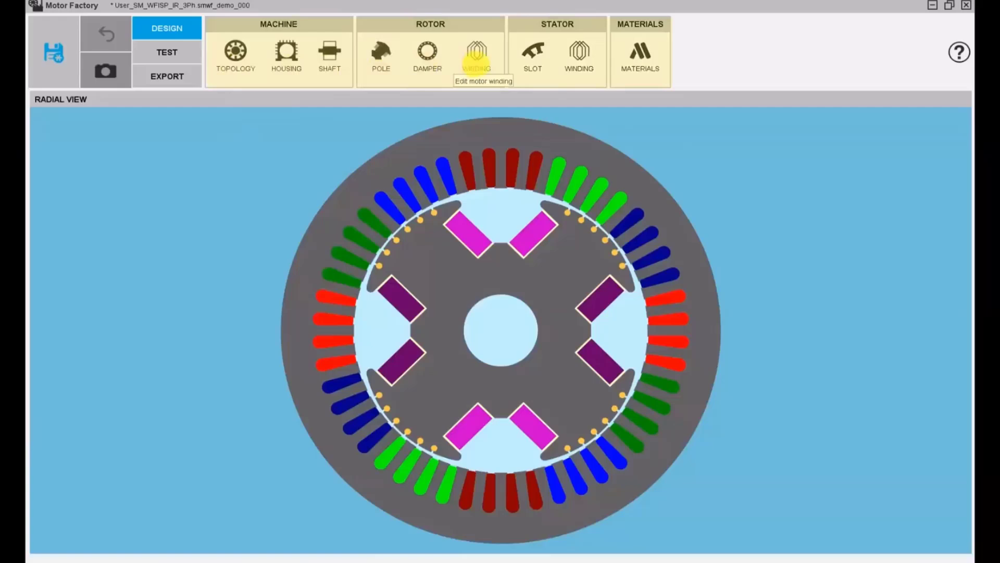
pyautogui.click(180, 52)
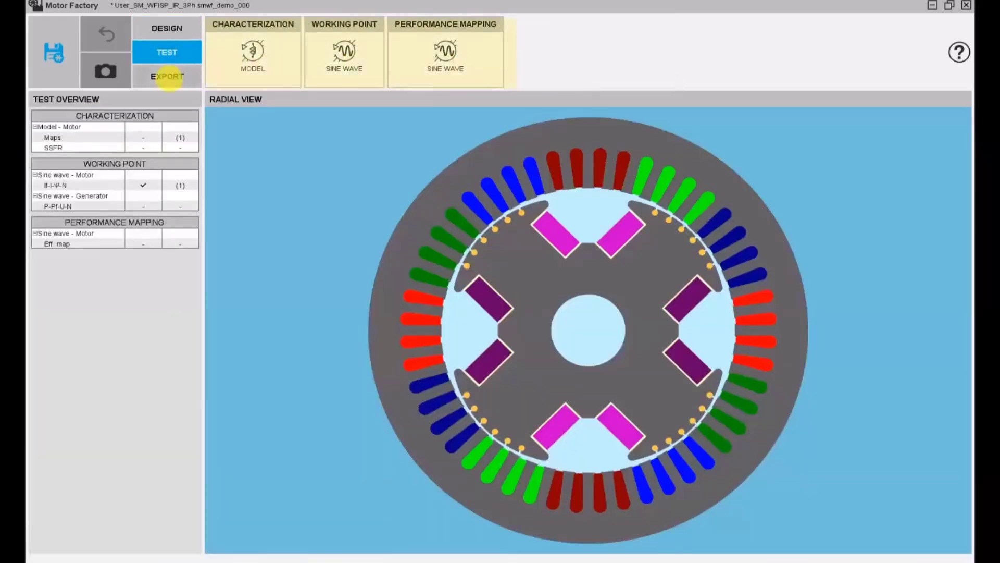
pyautogui.click(167, 77)
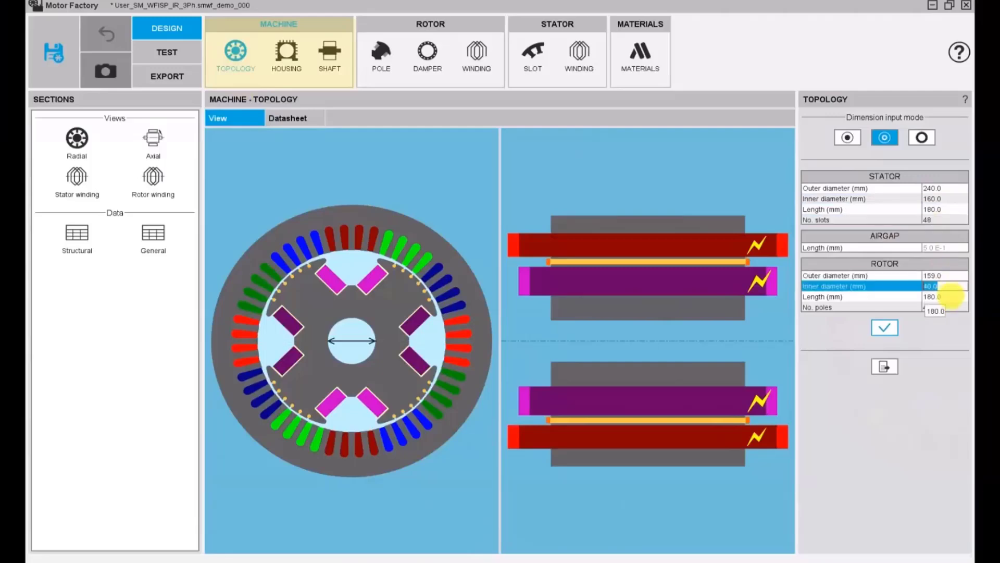
# - Give the machine a circular housing with C.S. and O.C.S. extensions of 100
pyautogui.click(288, 52)
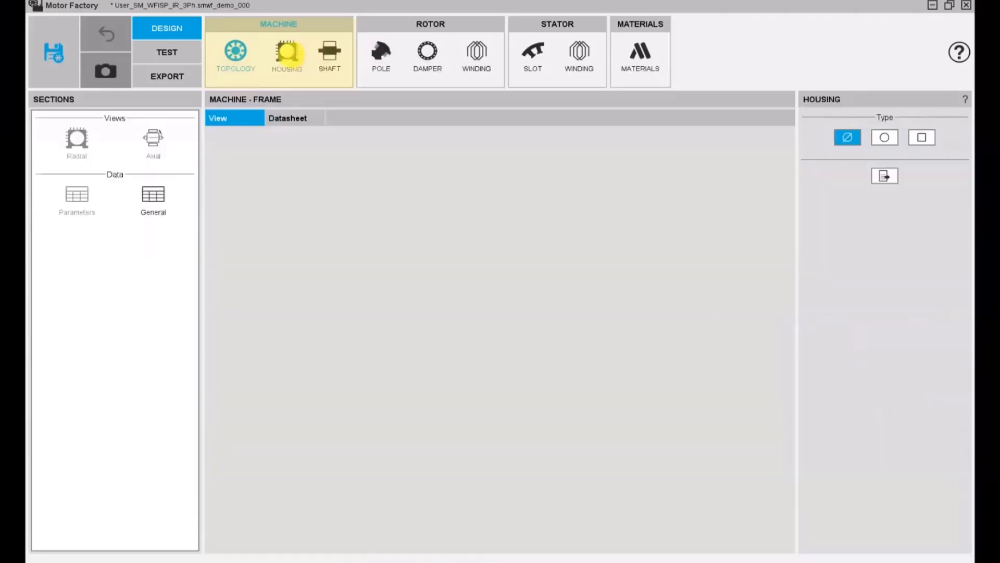
pyautogui.click(884, 137)
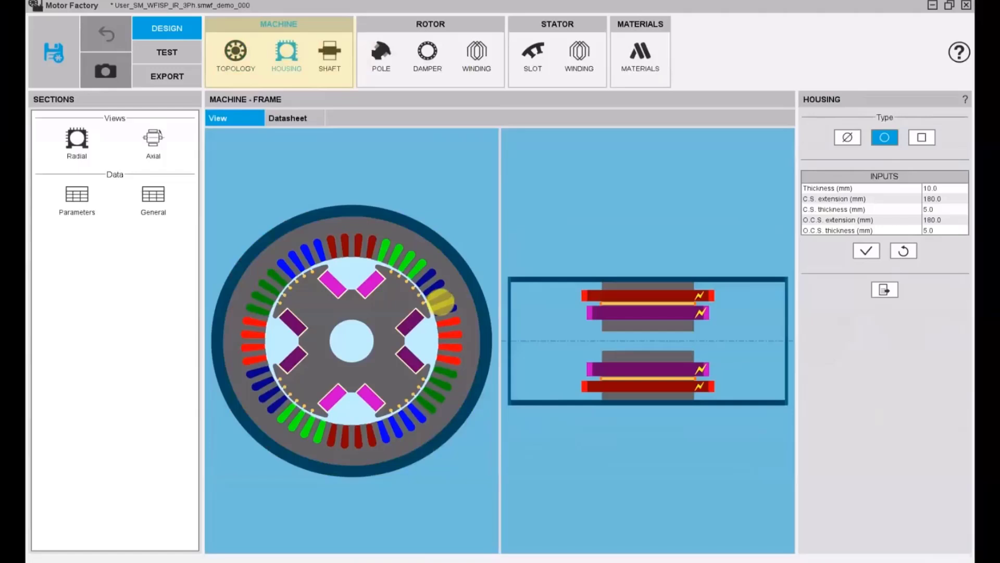
pyautogui.click(940, 198)
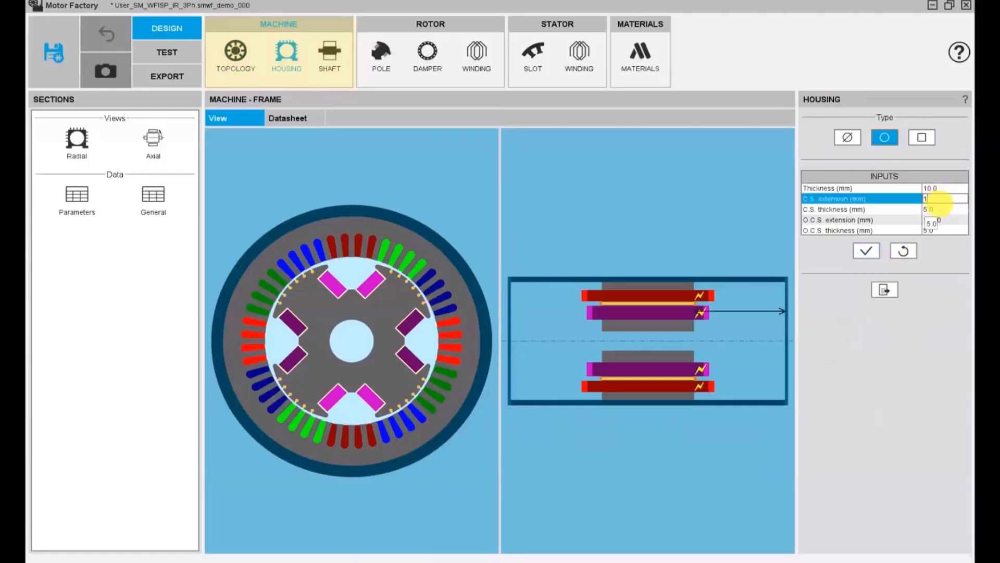
pyautogui.write('100')
pyautogui.click(934, 219)
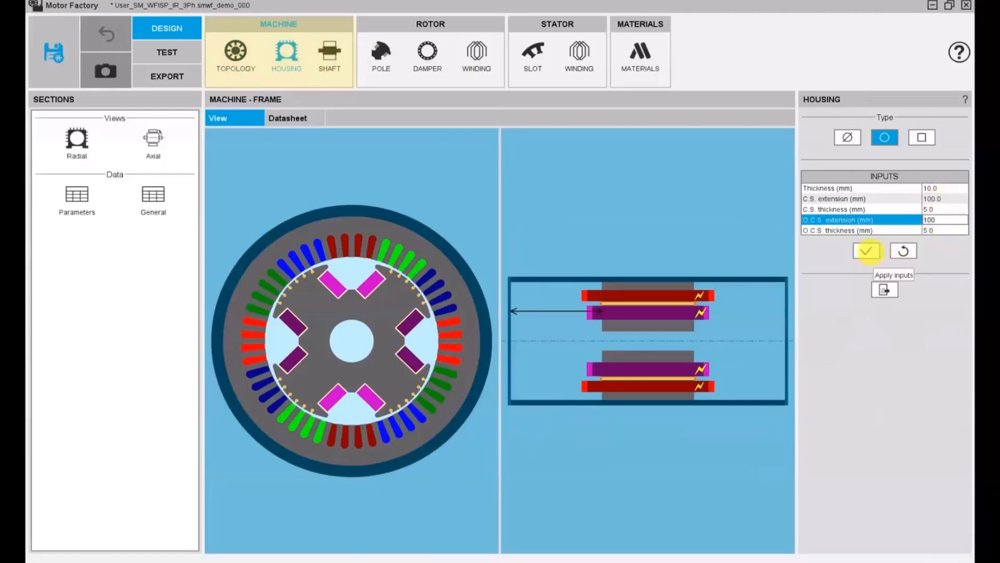
pyautogui.write('100')
pyautogui.click(866, 250)
# - Add a shaft with 25 mm diameters and 120 mm extensions on both sides
pyautogui.click(330, 52)
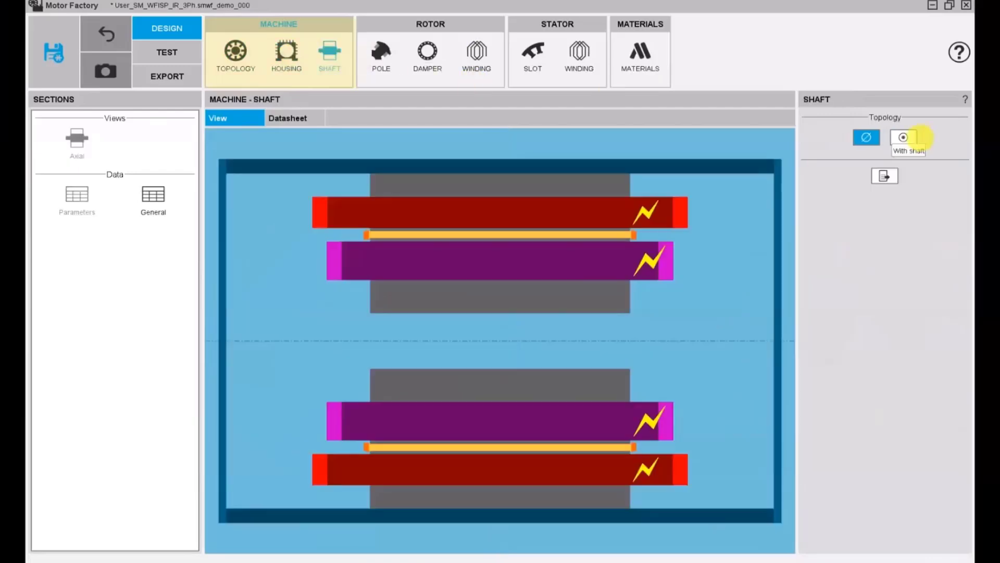
pyautogui.click(903, 137)
pyautogui.click(938, 188)
pyautogui.write('25')
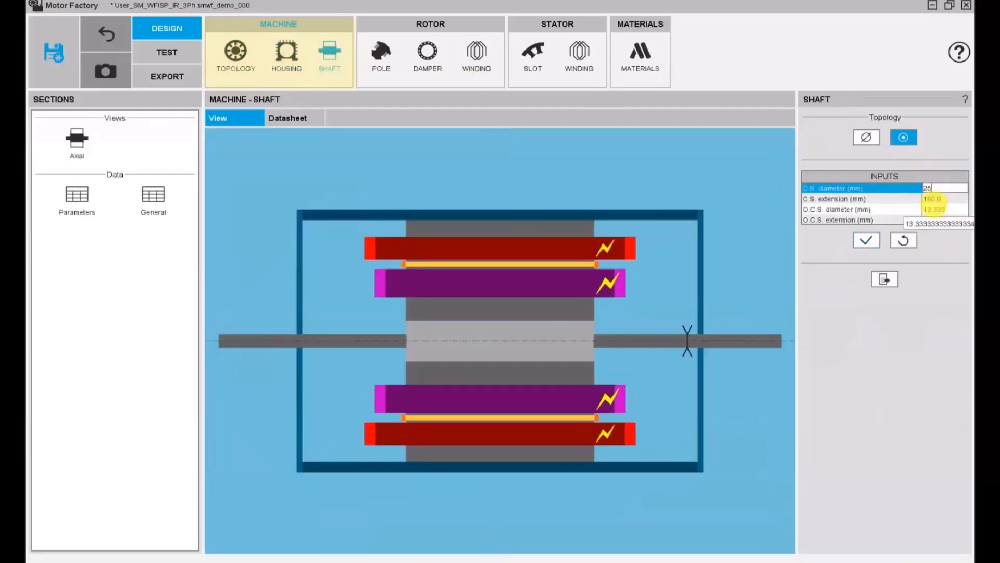
pyautogui.click(933, 198)
pyautogui.write('120')
pyautogui.click(936, 208)
pyautogui.write('25')
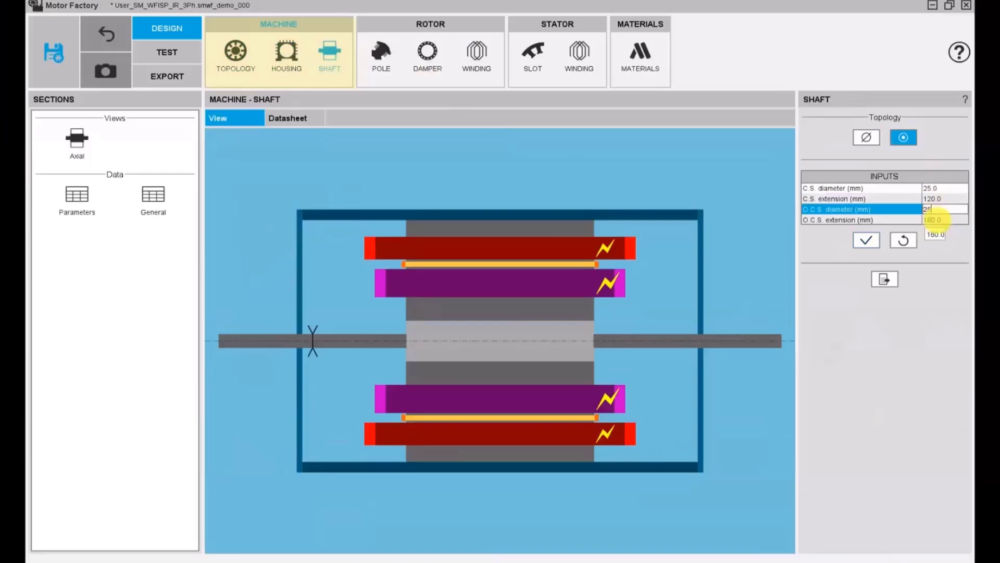
pyautogui.click(936, 219)
pyautogui.write('120')
pyautogui.click(866, 241)
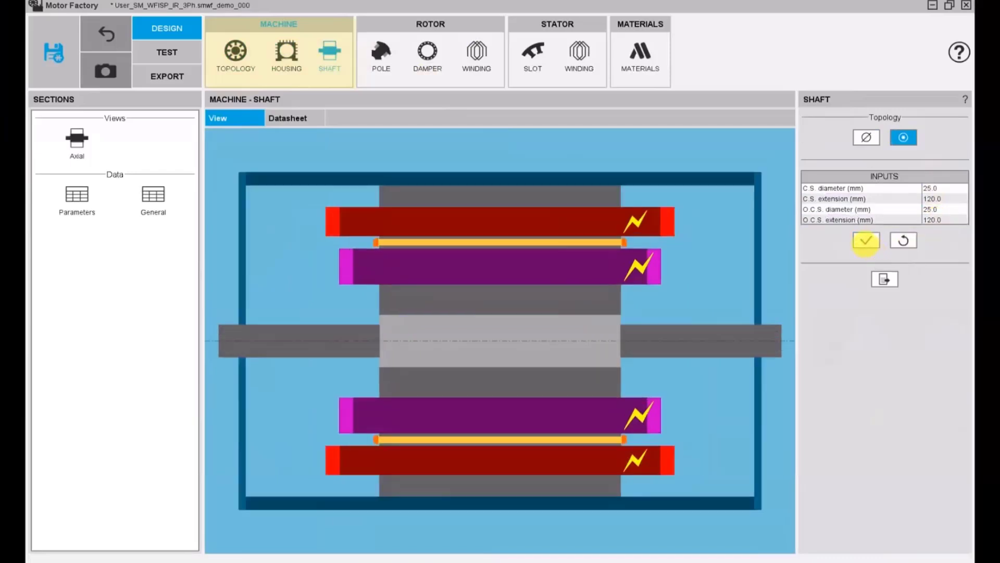
# - Browse the isp pole shape library without changing the pole, then highlight the RPS pole shoe radius
pyautogui.click(381, 52)
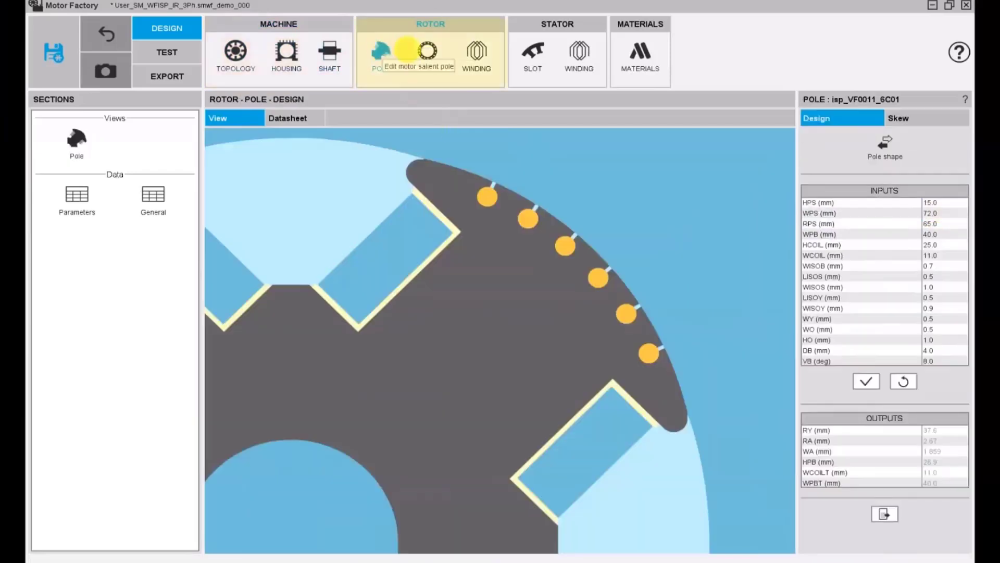
pyautogui.click(886, 141)
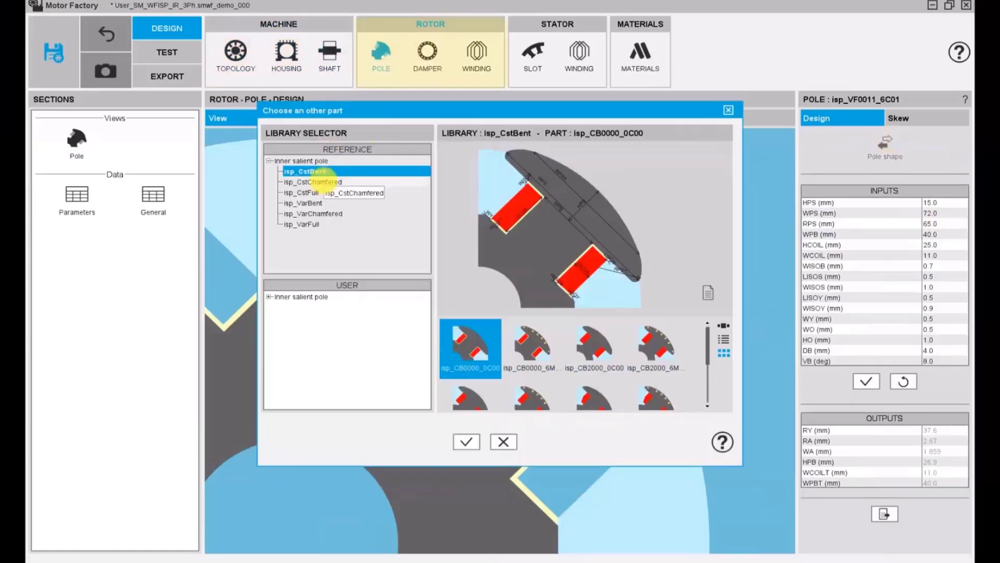
pyautogui.click(318, 182)
pyautogui.click(313, 192)
pyautogui.click(302, 203)
pyautogui.click(313, 213)
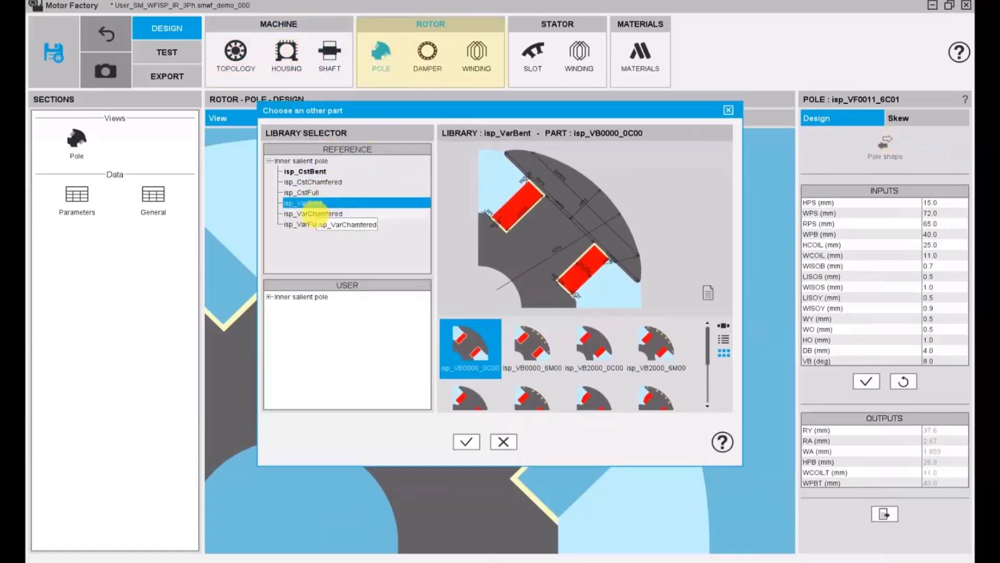
pyautogui.click(307, 224)
pyautogui.click(484, 347)
pyautogui.click(534, 344)
pyautogui.click(593, 344)
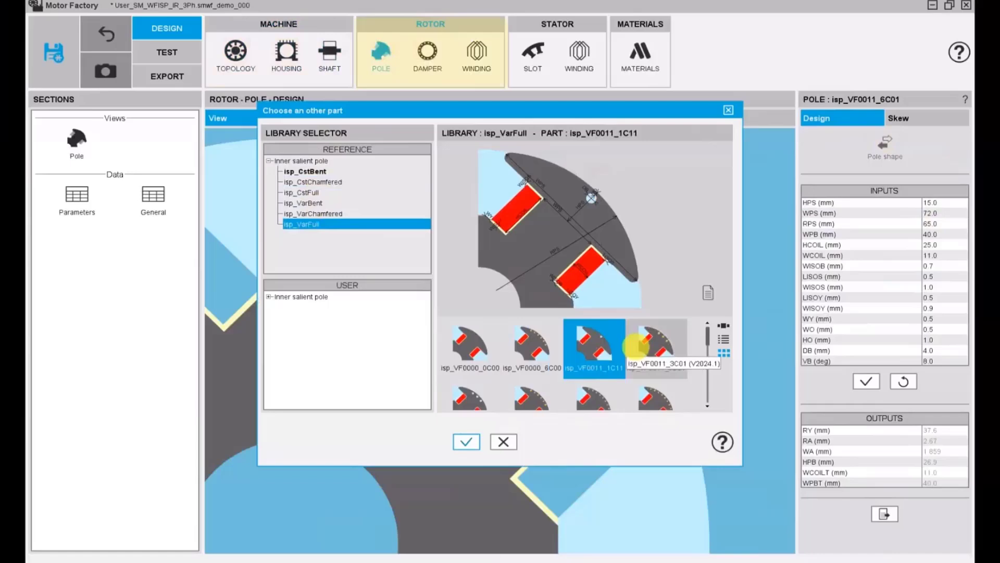
pyautogui.click(654, 344)
pyautogui.click(503, 442)
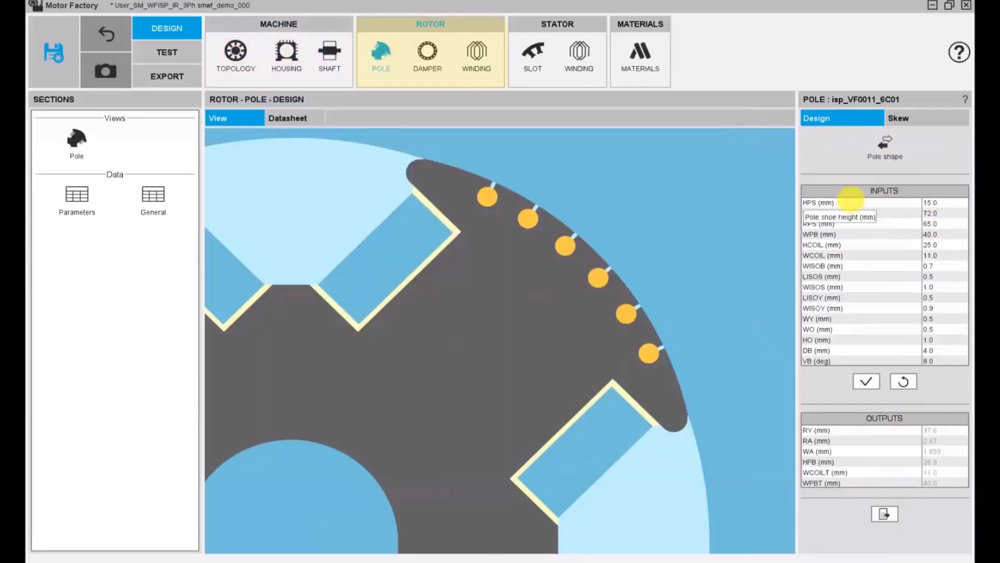
pyautogui.click(861, 224)
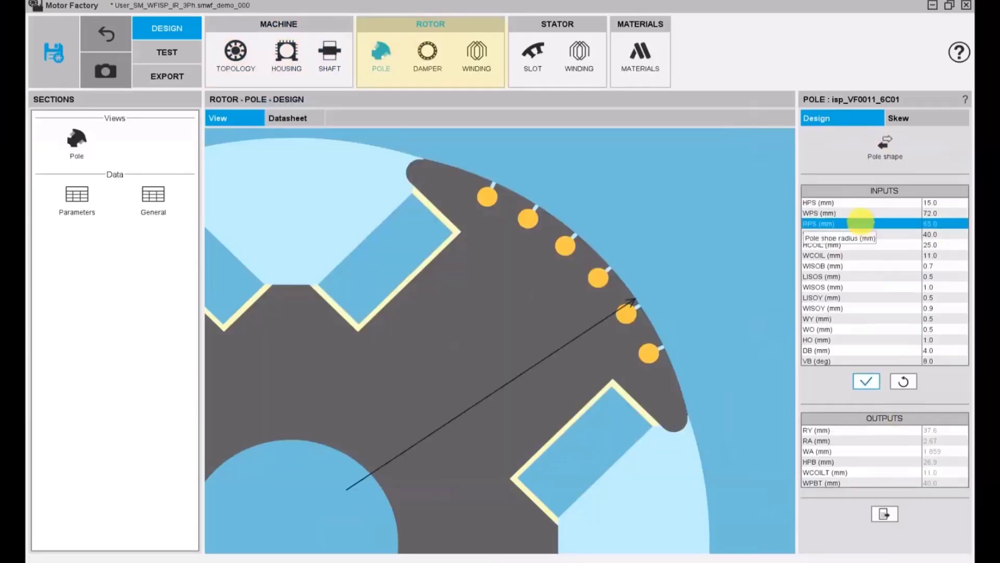
# - Review the damper end ring and impedance options, keeping automatic impedance computation
pyautogui.click(428, 51)
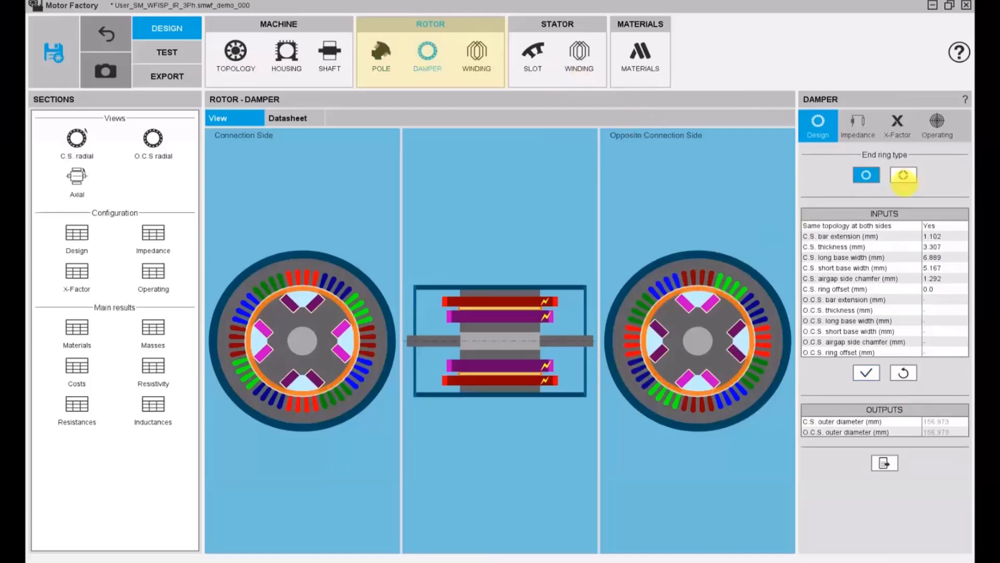
pyautogui.click(904, 175)
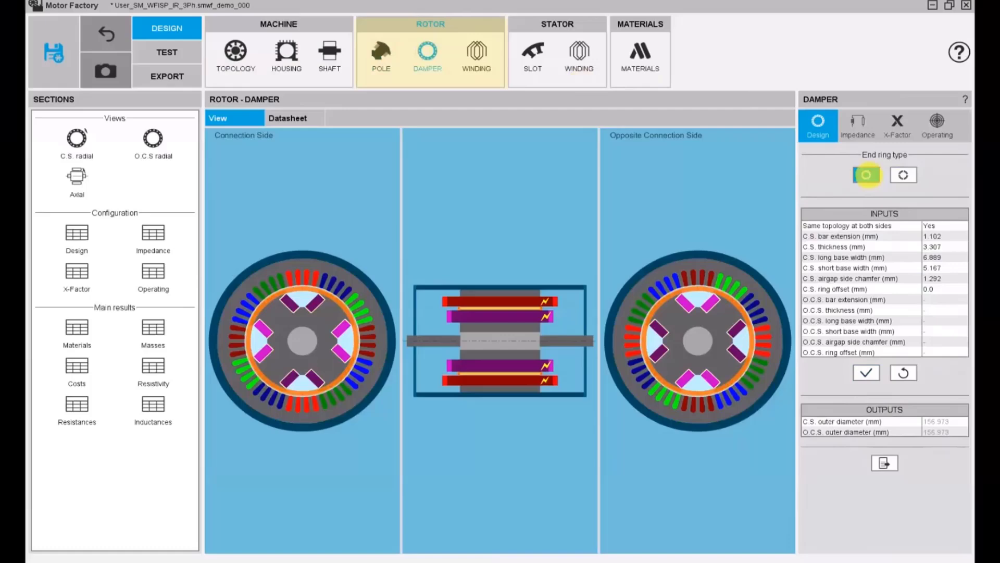
pyautogui.click(858, 125)
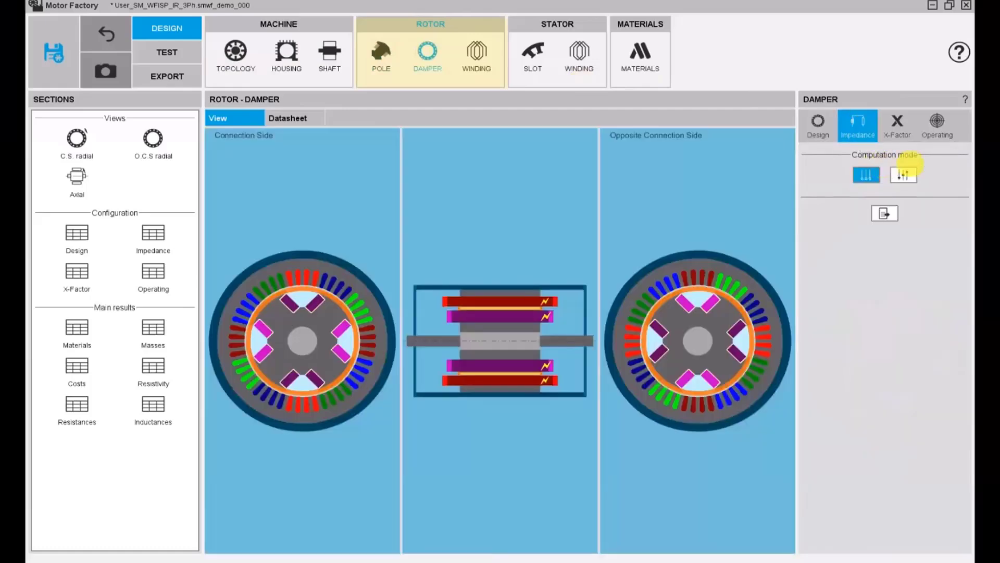
pyautogui.click(905, 174)
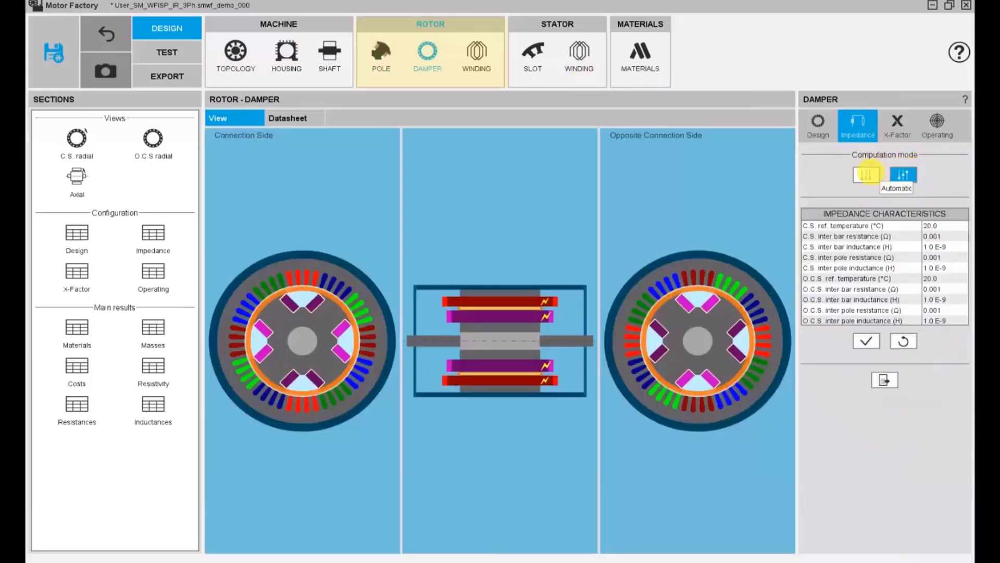
pyautogui.click(866, 174)
# - Try 2 parallel paths for the field winding, then keep and apply 1 parallel path
pyautogui.click(475, 53)
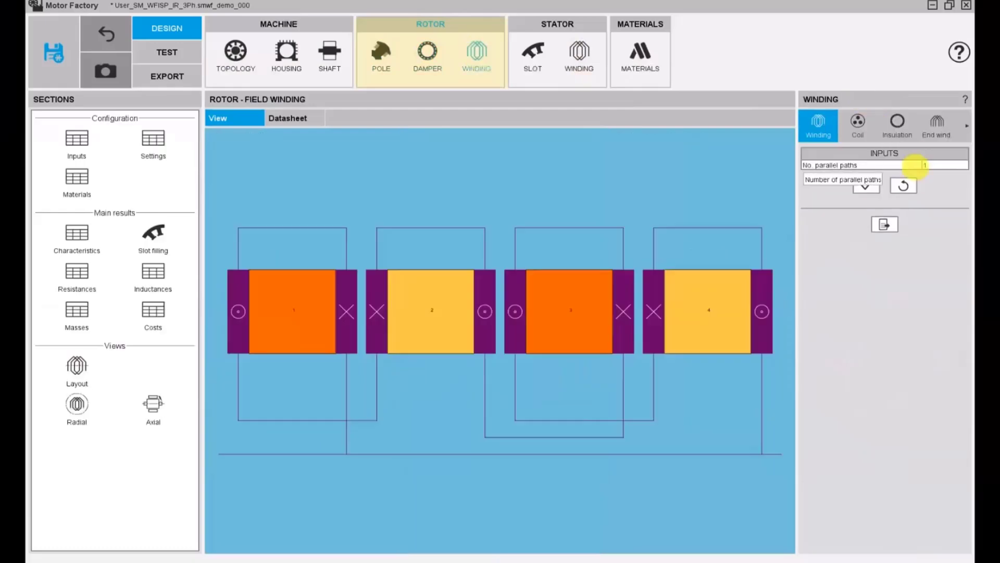
pyautogui.click(915, 165)
pyautogui.click(944, 183)
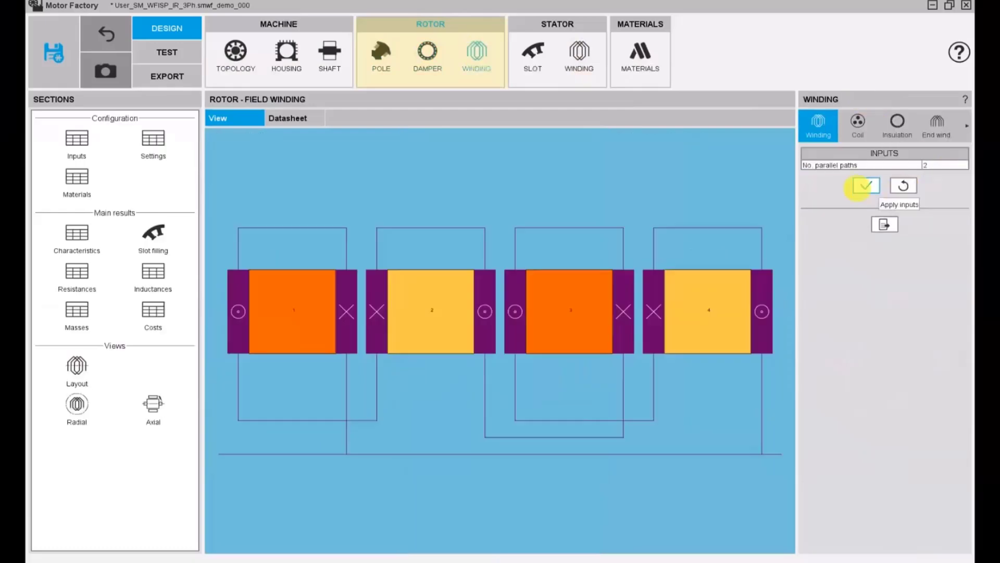
pyautogui.click(942, 165)
pyautogui.click(944, 175)
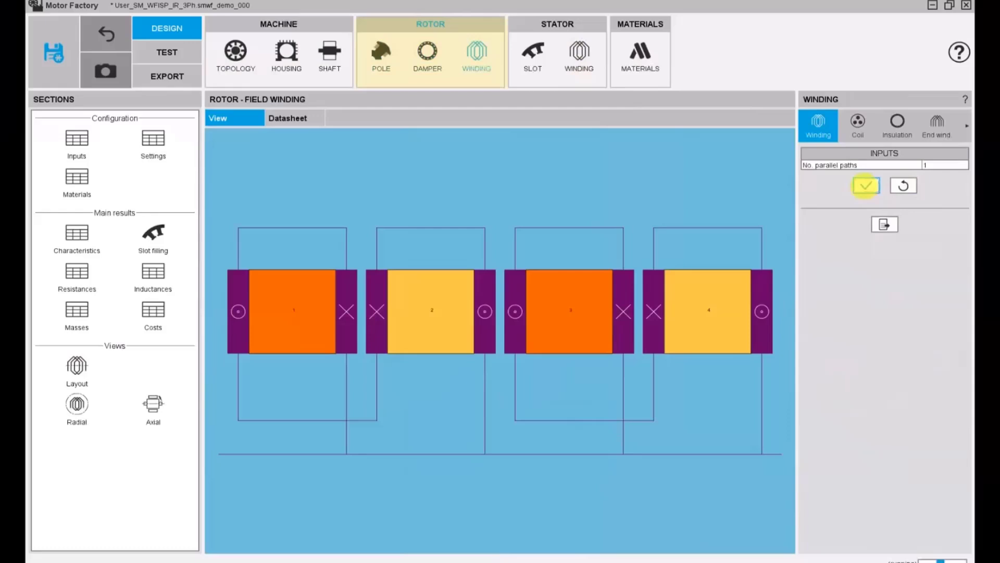
pyautogui.click(866, 185)
# - Keep round wire with orthocyclic placement and check the field winding's gross fill factor
pyautogui.click(857, 125)
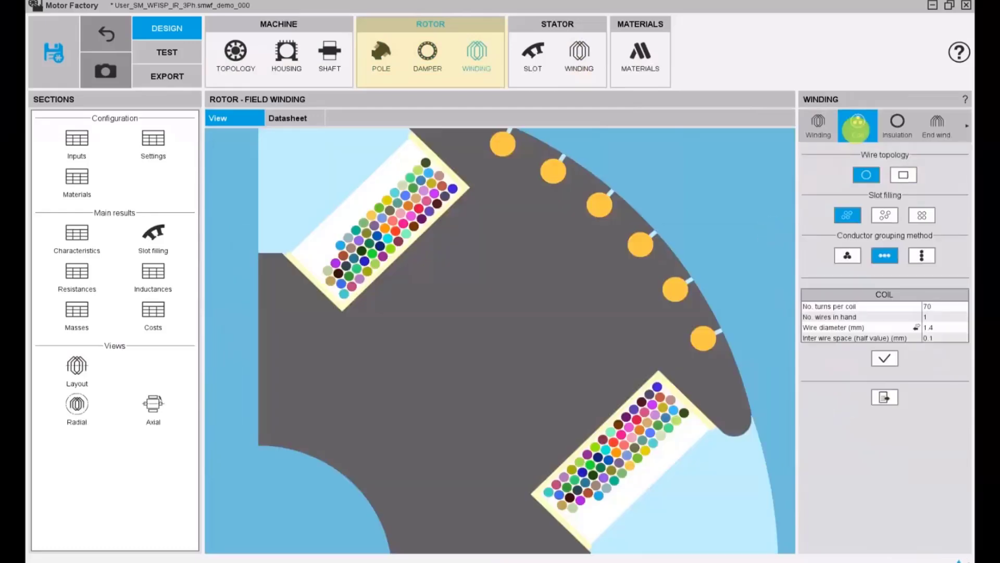
pyautogui.click(904, 175)
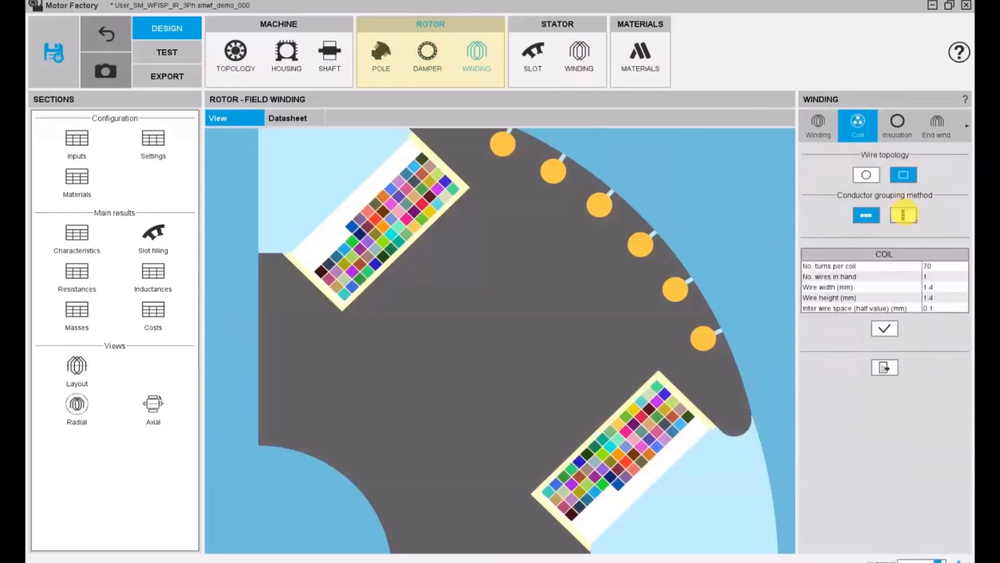
pyautogui.click(867, 175)
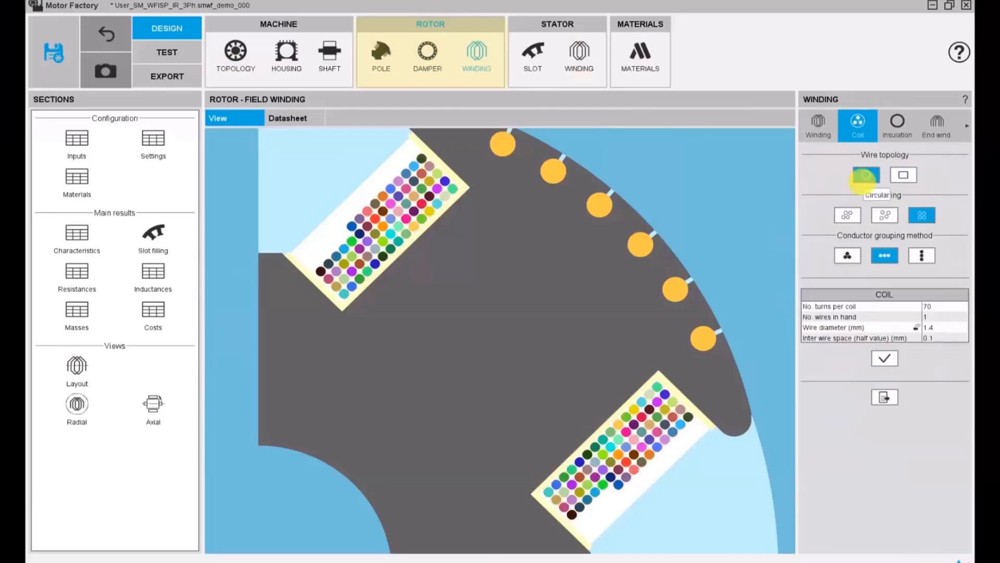
pyautogui.click(880, 215)
pyautogui.click(847, 216)
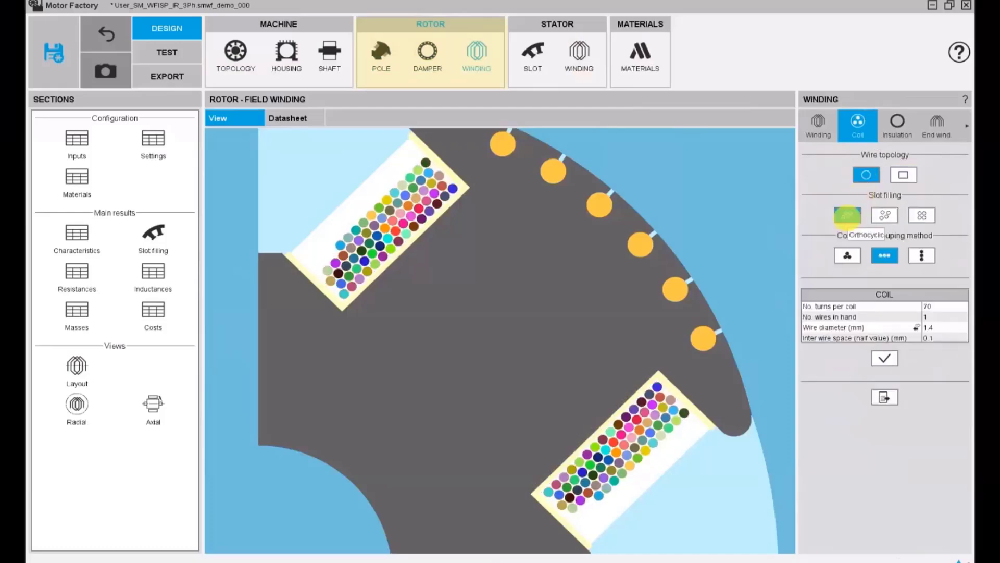
pyautogui.click(65, 234)
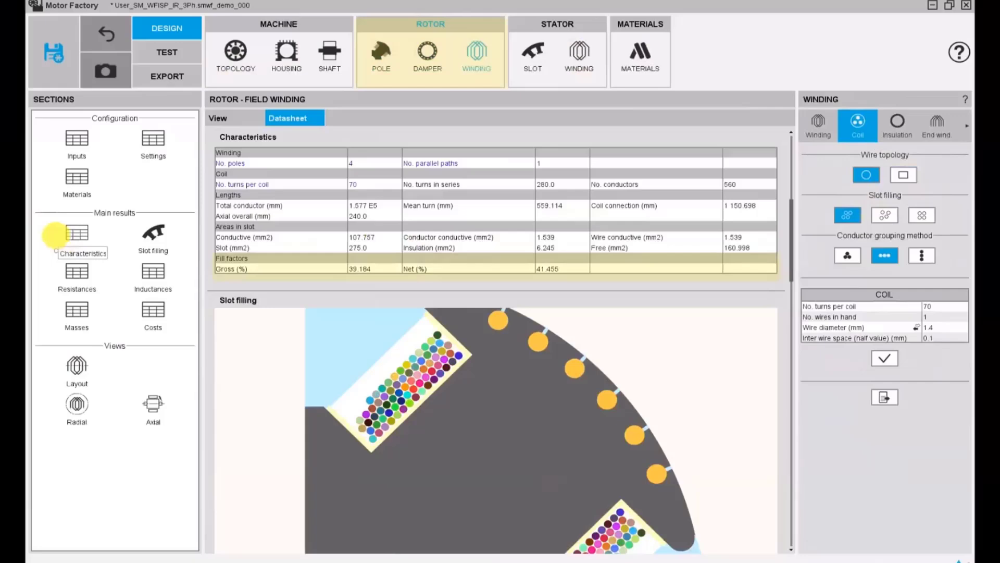
pyautogui.click(357, 268)
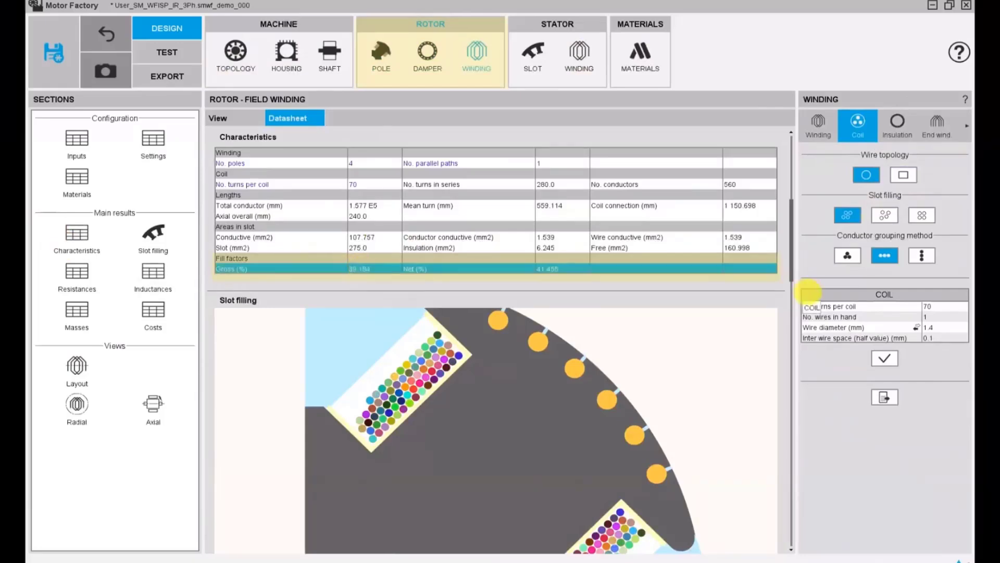
# - Switch the field wire to AWG 14 (1.6281 mm) and apply 0.03 mm insulation
pyautogui.click(929, 328)
pyautogui.click(916, 327)
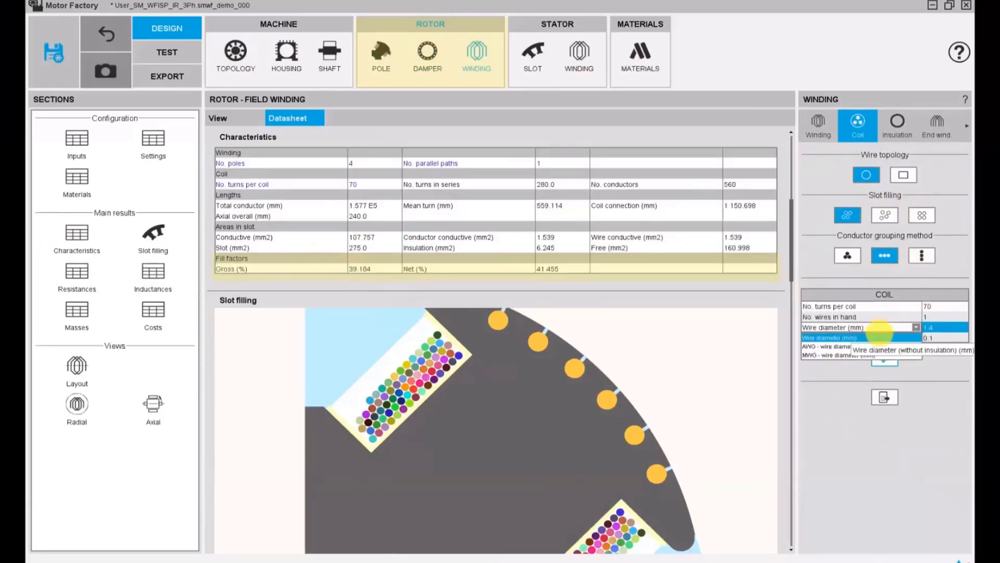
pyautogui.click(944, 328)
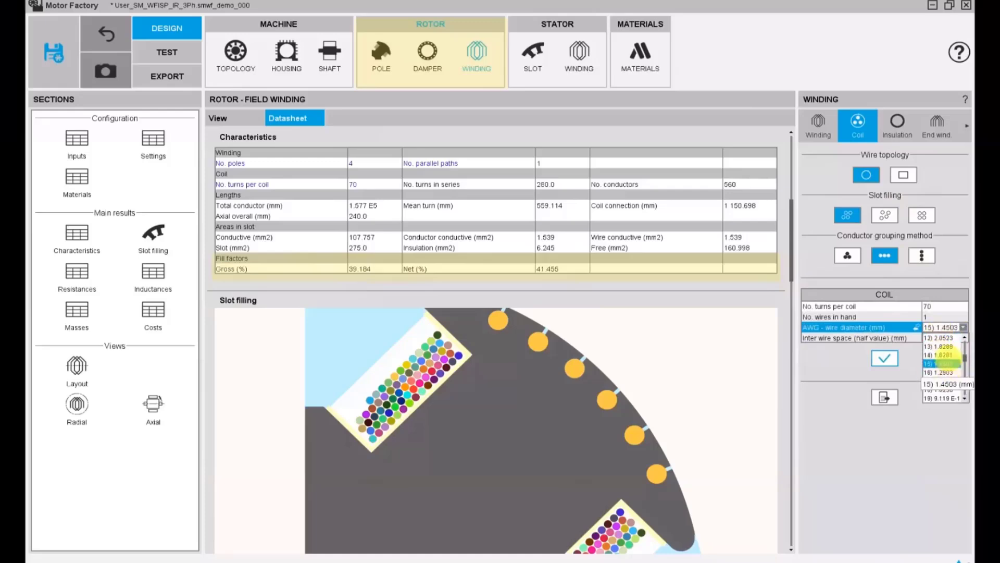
pyautogui.click(942, 355)
pyautogui.click(884, 358)
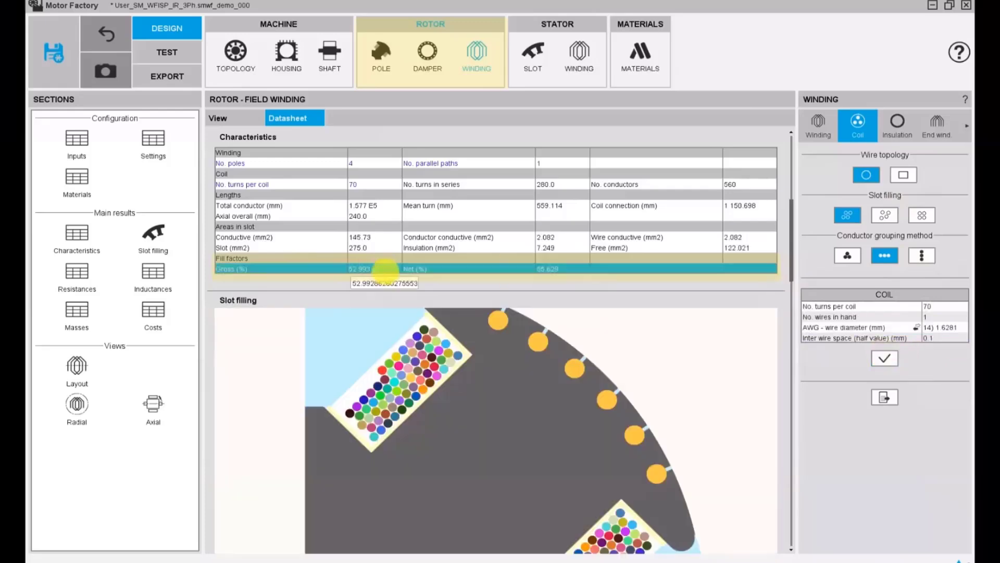
pyautogui.click(897, 125)
pyautogui.click(930, 165)
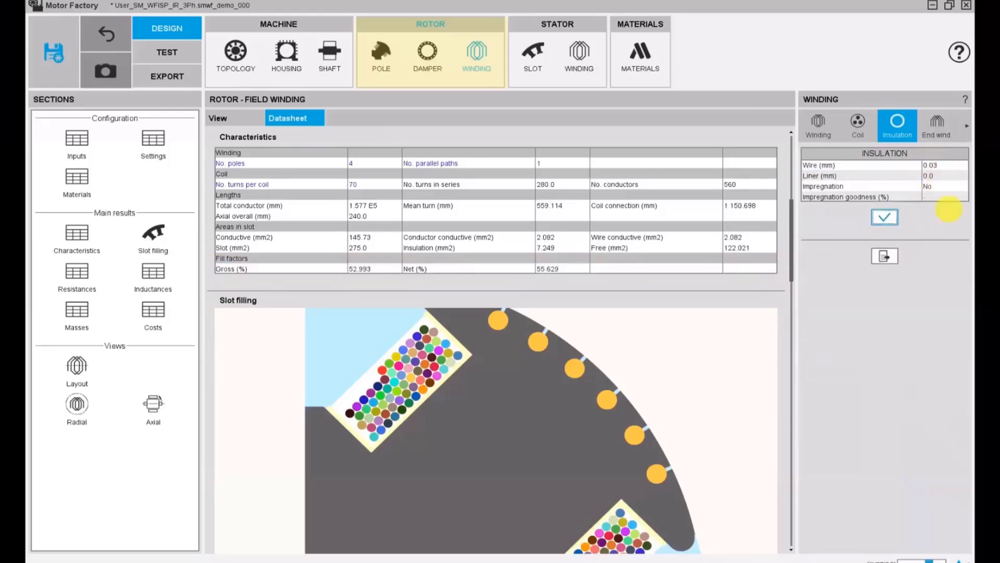
pyautogui.click(946, 207)
# - Review the rotor end winding extension values in the axial view
pyautogui.click(936, 124)
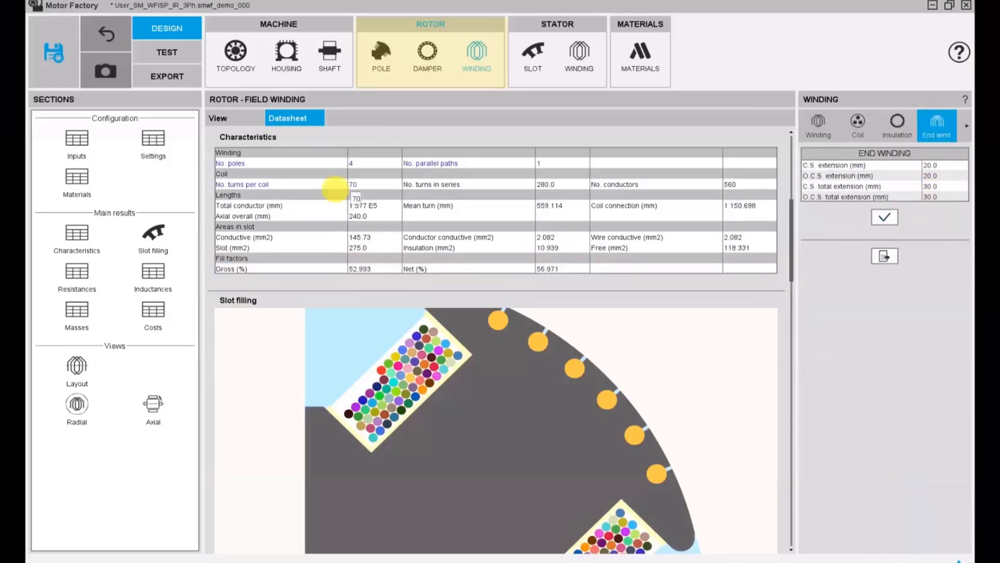
pyautogui.click(251, 118)
pyautogui.click(944, 165)
pyautogui.click(941, 176)
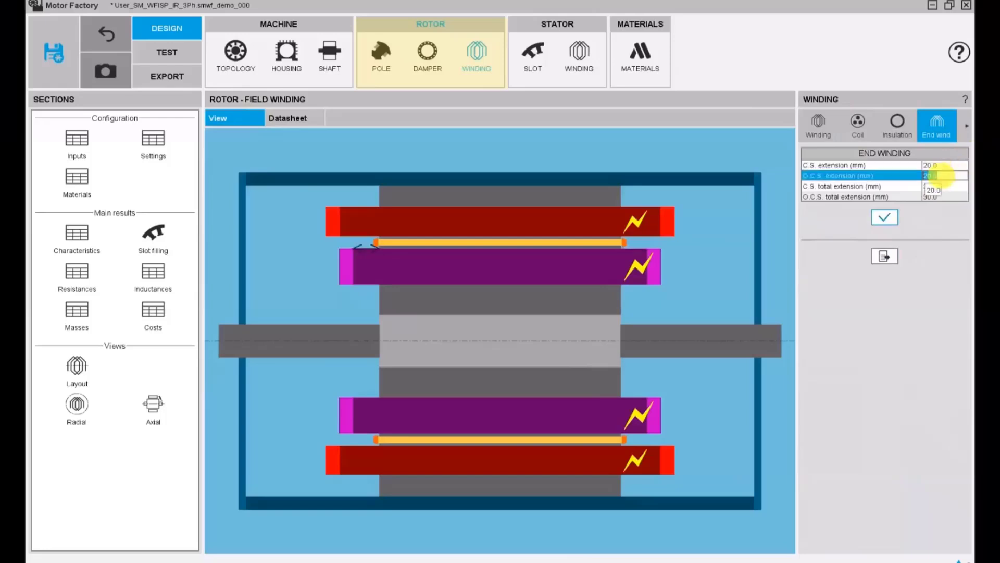
pyautogui.click(940, 186)
pyautogui.click(941, 196)
# - Browse the os_PllSlot and os_PllTooth slot shapes, keeping the os_Free_03A slot
pyautogui.click(532, 51)
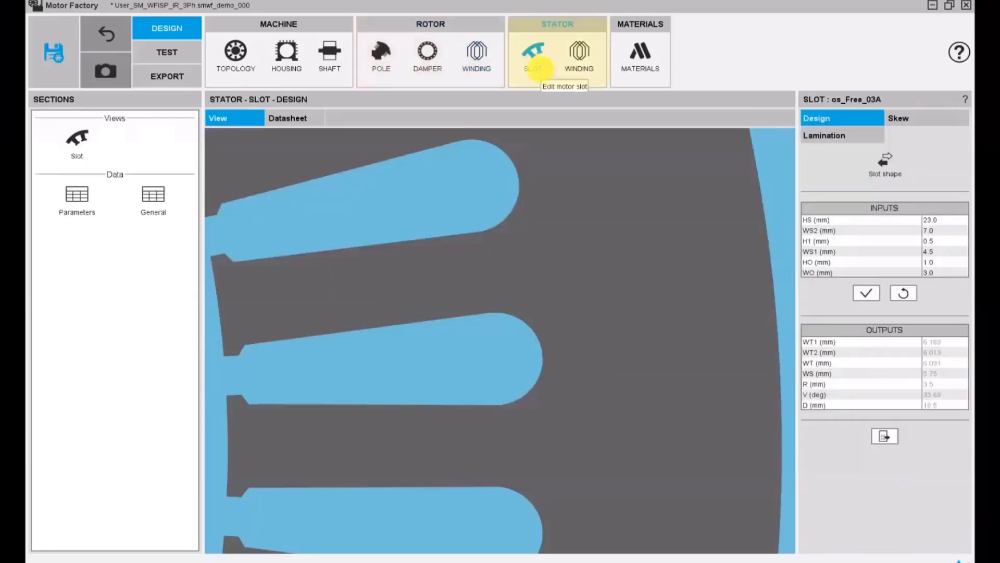
pyautogui.click(884, 160)
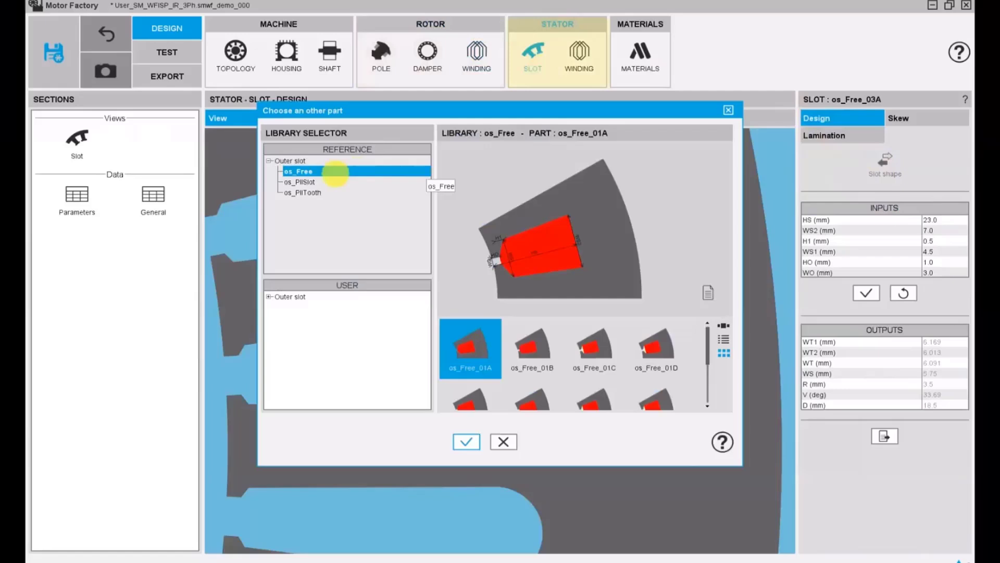
pyautogui.click(313, 182)
pyautogui.click(312, 192)
pyautogui.click(531, 343)
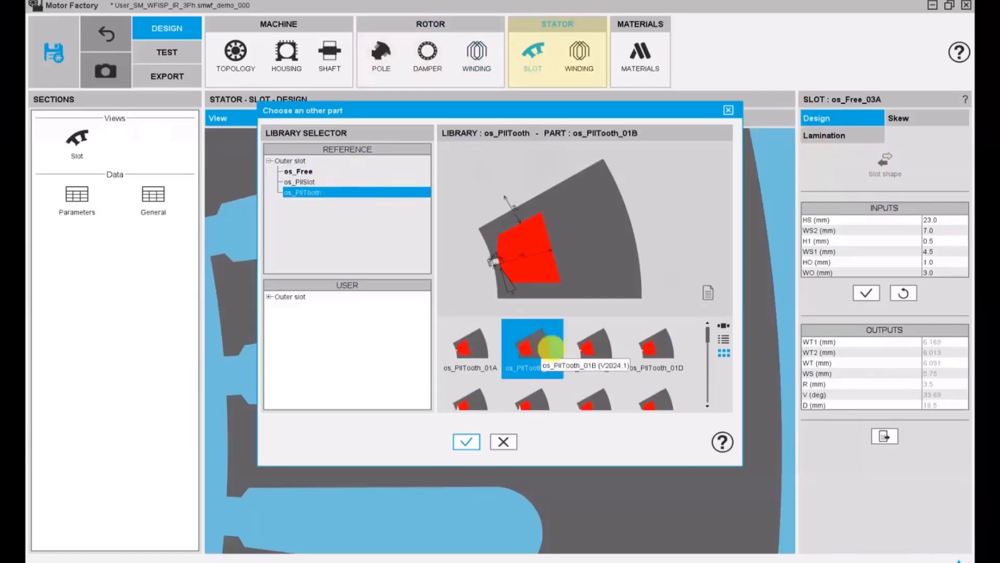
pyautogui.click(593, 344)
pyautogui.click(662, 344)
pyautogui.click(514, 439)
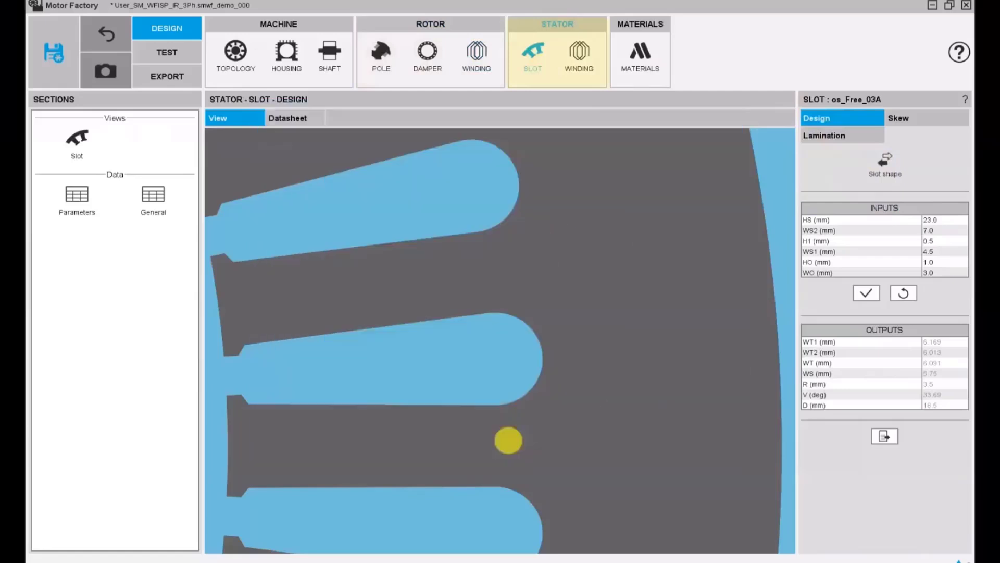
# - Highlight the HS, WS2 and WS1 slot dimensions, then bring up the stator winding page
pyautogui.click(869, 220)
pyautogui.click(873, 231)
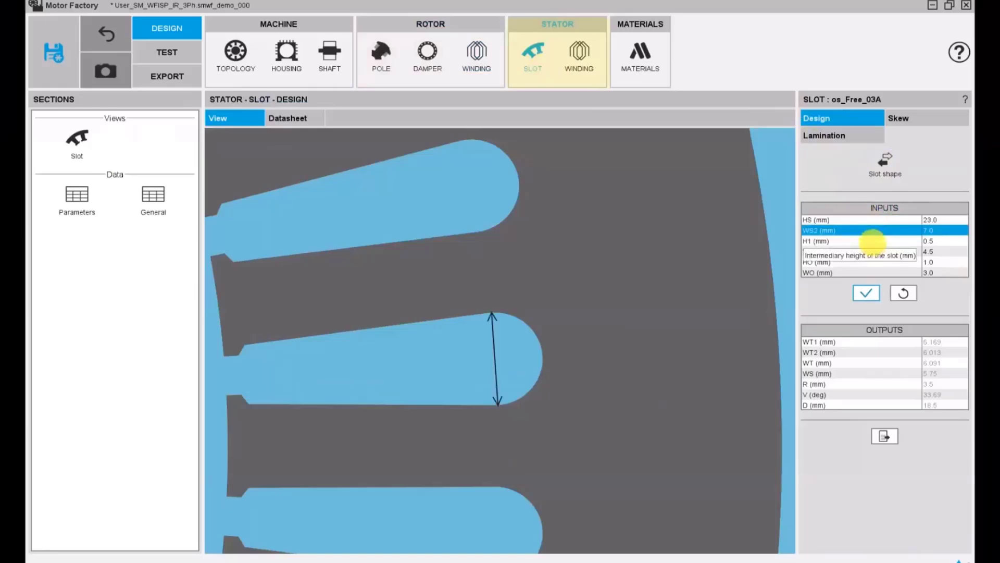
pyautogui.click(875, 251)
pyautogui.click(580, 52)
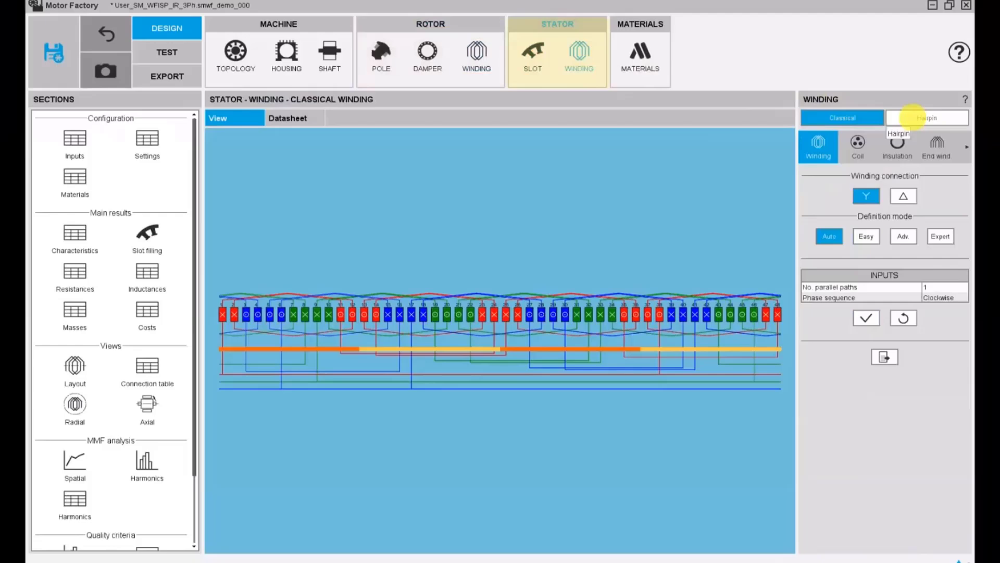
# - Compare hairpin, wye/delta and definition modes, keeping a classical Wye winding in Auto mode
pyautogui.click(911, 118)
pyautogui.click(857, 119)
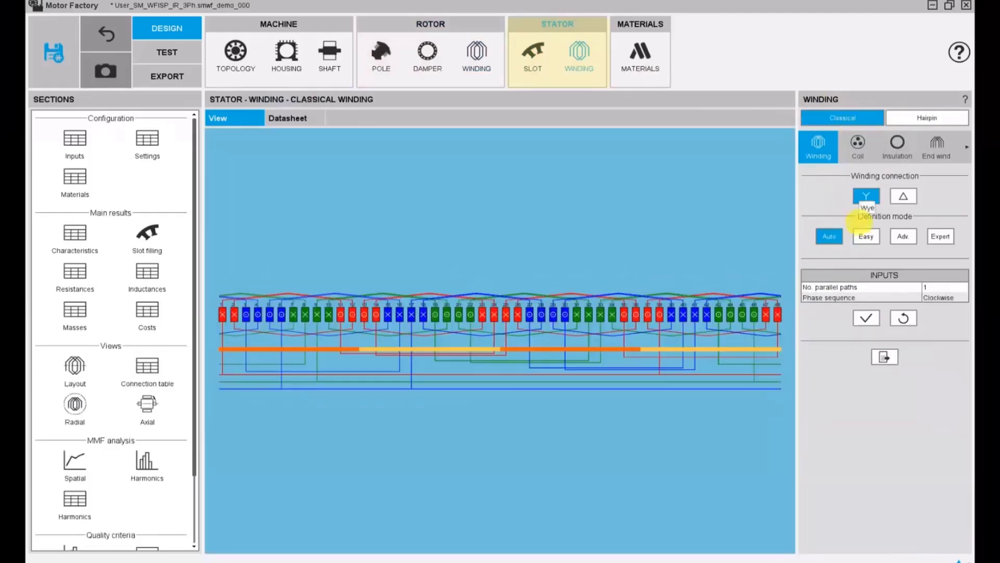
pyautogui.click(904, 196)
pyautogui.click(866, 235)
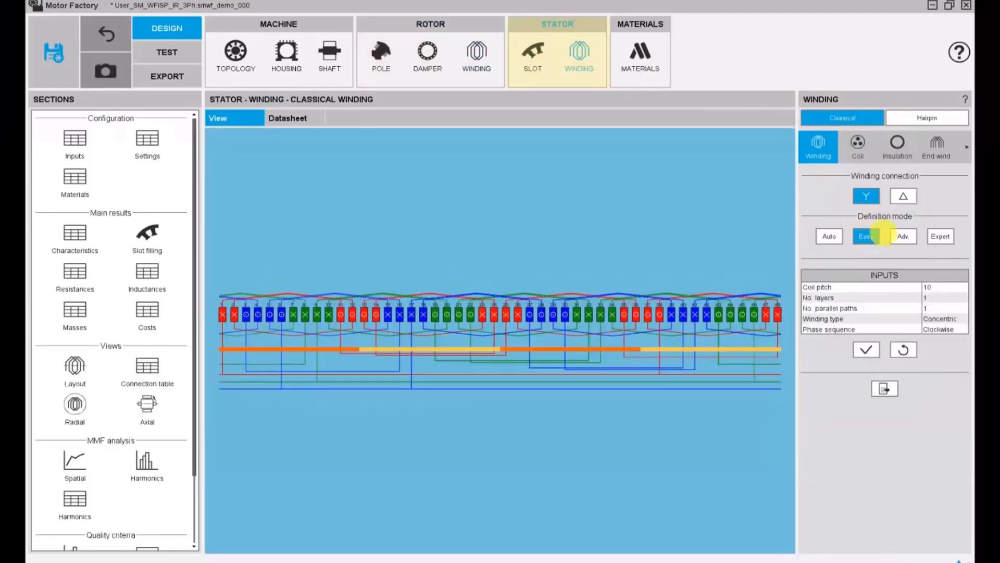
pyautogui.click(904, 236)
pyautogui.click(941, 236)
pyautogui.click(828, 236)
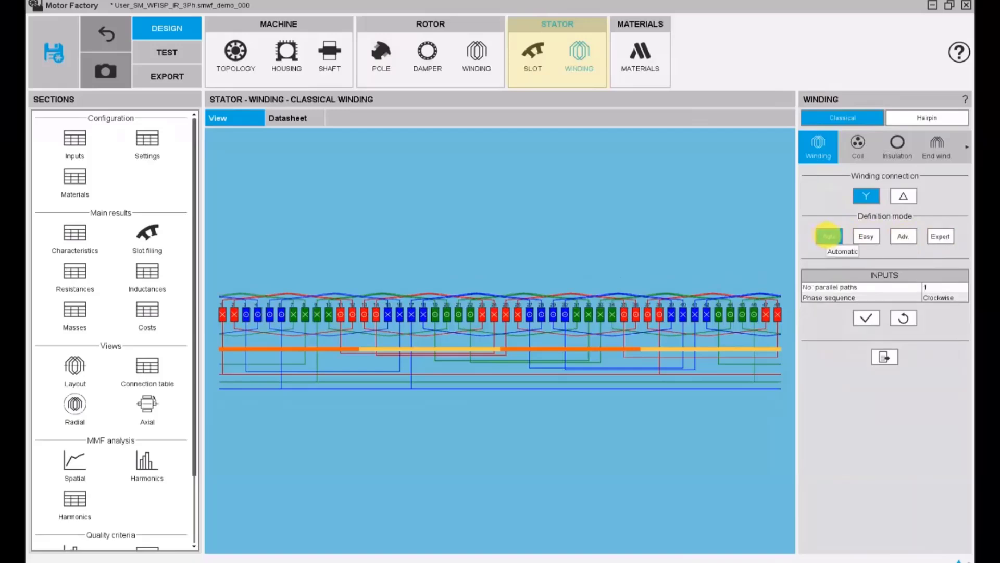
# - Keep 1 parallel path, apply the winding inputs, and show the stator coil settings
pyautogui.click(937, 287)
pyautogui.click(933, 297)
pyautogui.click(865, 317)
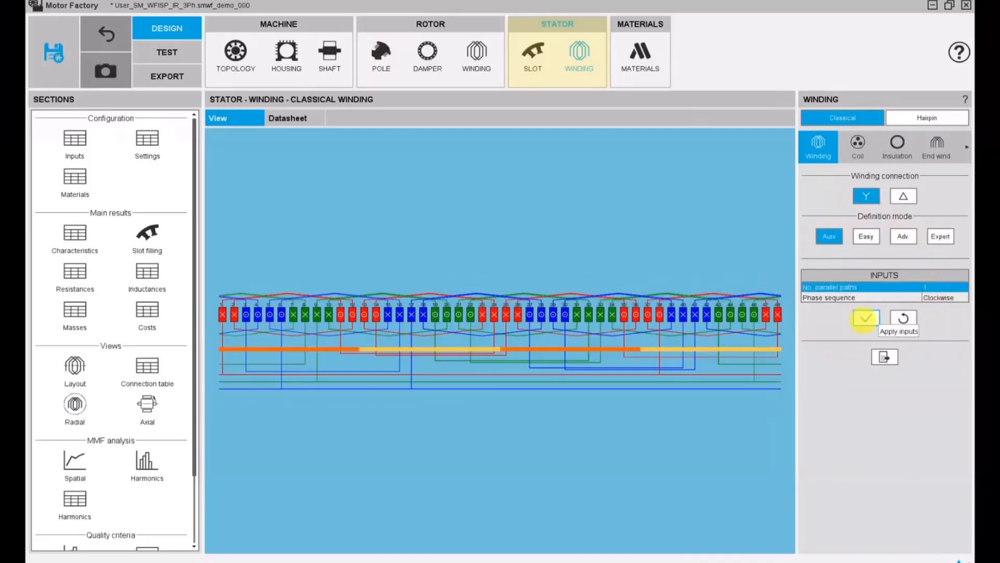
pyautogui.click(858, 146)
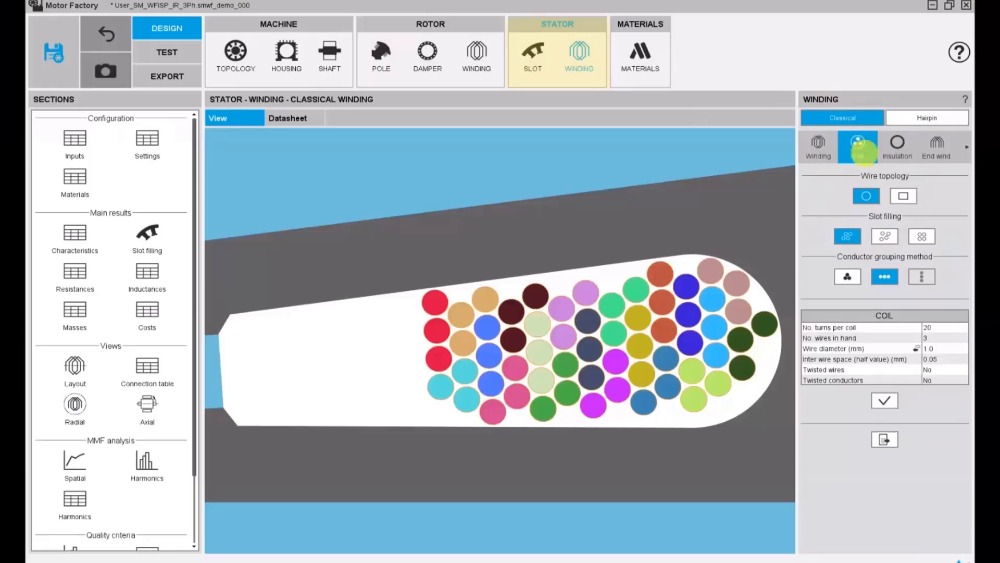
# - Try rectangular wire, random filling and other grouping, keeping round horizontal conductors, and show the winding datasheet
pyautogui.click(904, 196)
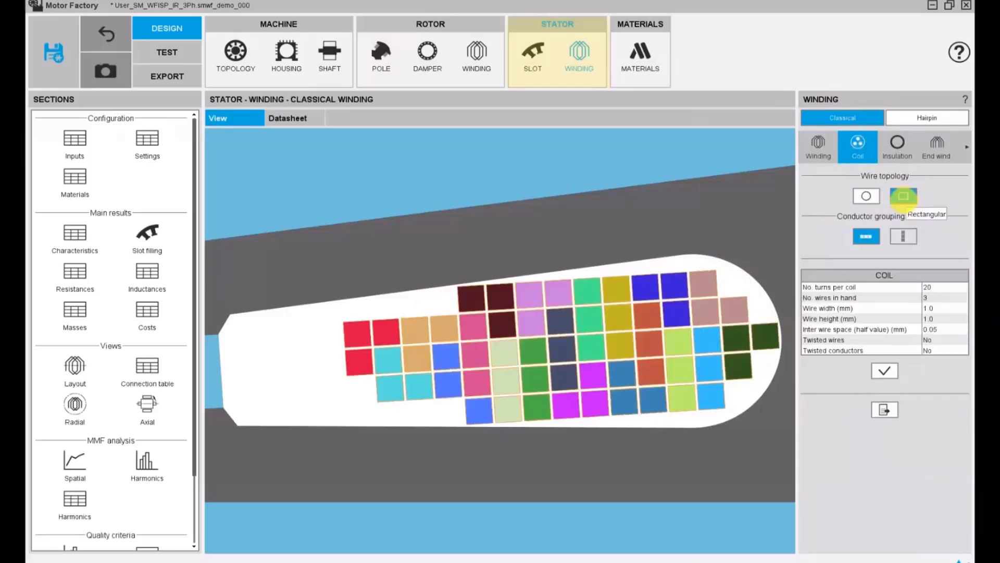
pyautogui.click(859, 196)
pyautogui.click(886, 237)
pyautogui.click(847, 236)
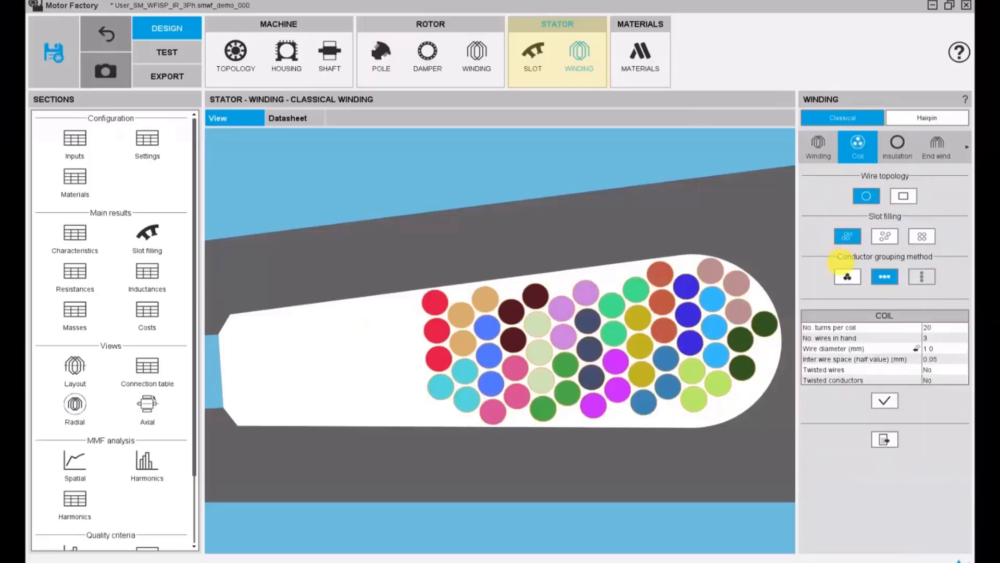
pyautogui.click(848, 277)
pyautogui.click(884, 276)
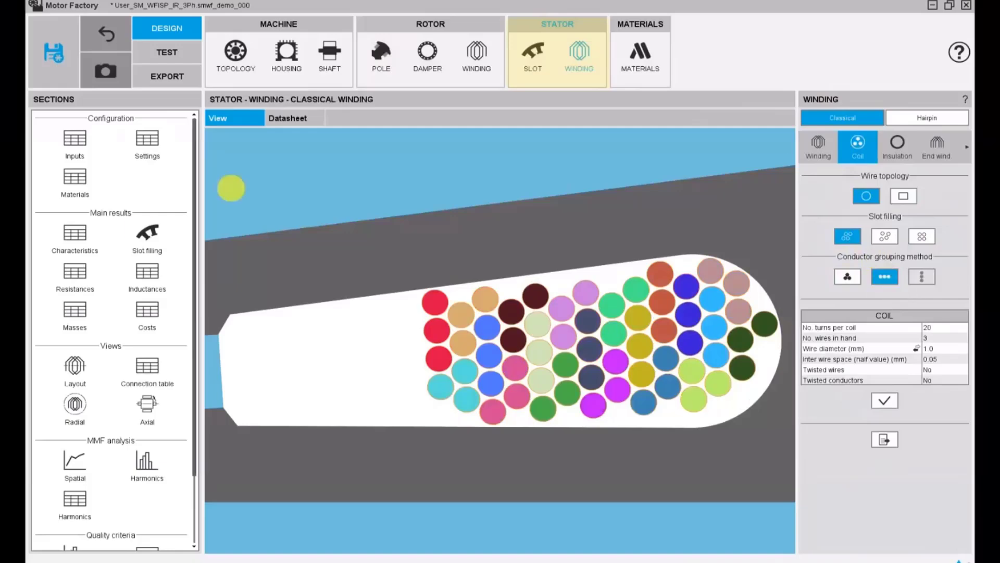
pyautogui.click(78, 233)
pyautogui.scroll(-5, 780, 306)
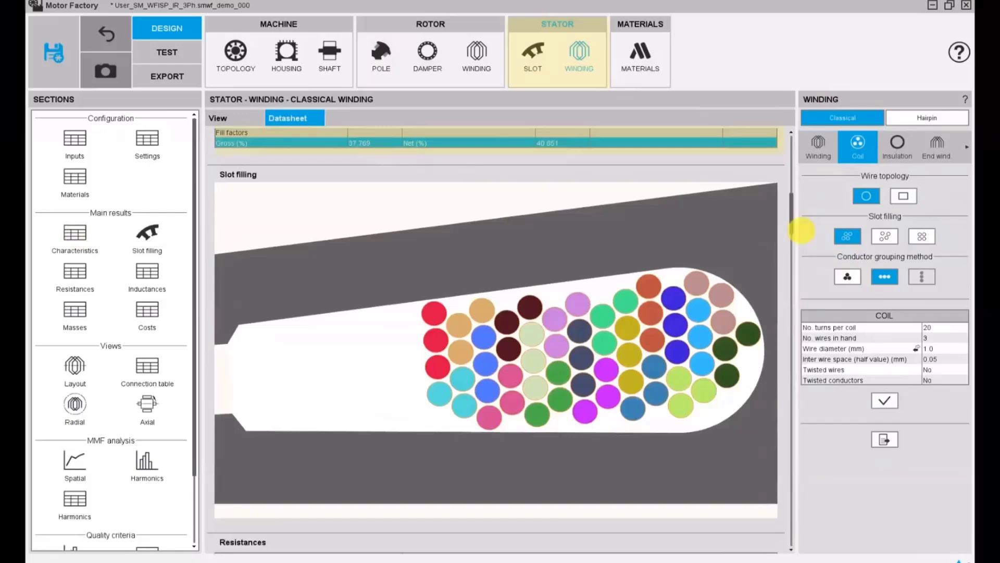
# - Switch the stator wire to AWG 17 (1.1506 mm), lifting gross fill to 50.002%
pyautogui.click(887, 348)
pyautogui.click(852, 367)
pyautogui.click(944, 348)
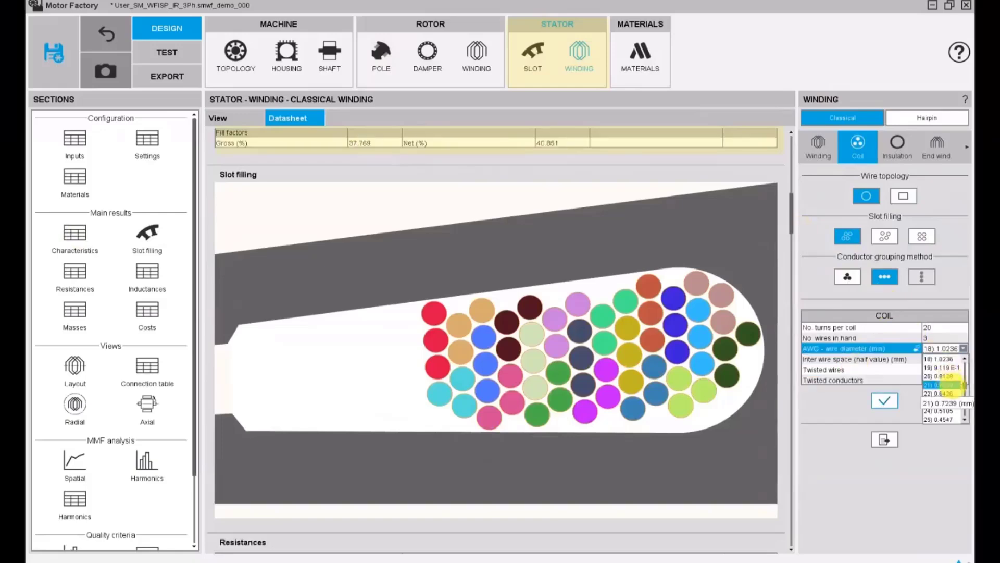
pyautogui.click(942, 402)
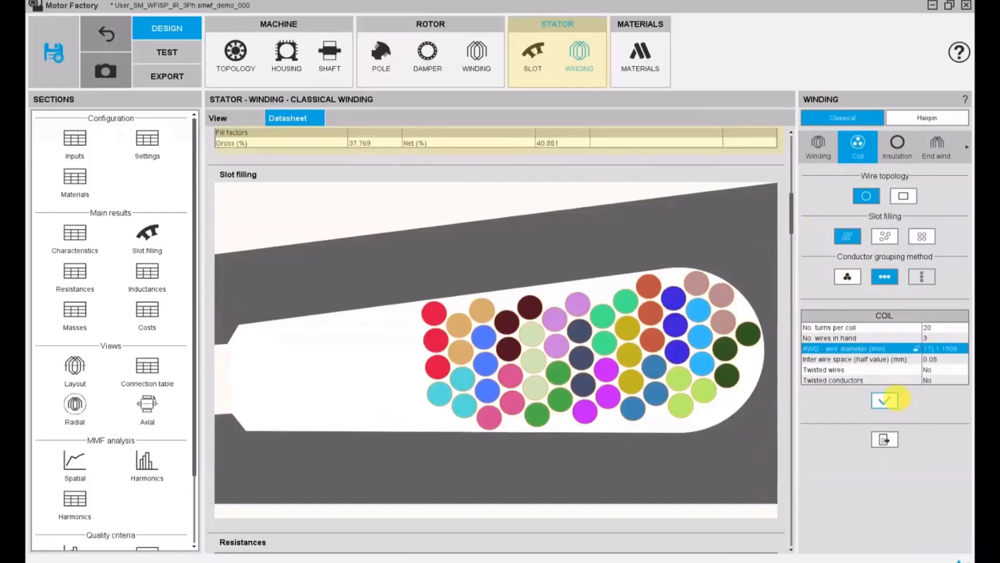
pyautogui.click(884, 400)
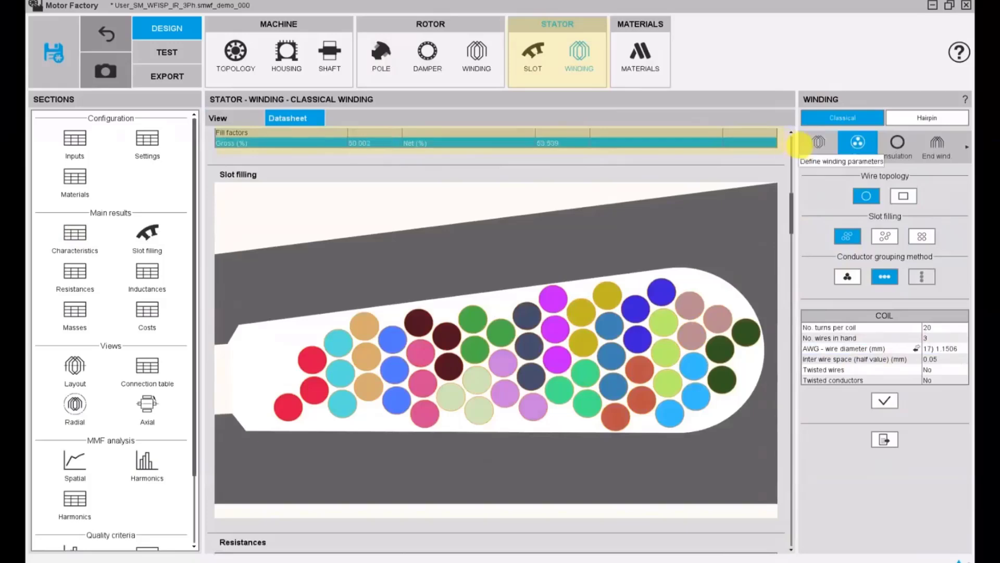
pyautogui.click(896, 143)
# - Set the stator slot liner thickness to 0.15 mm
pyautogui.click(945, 218)
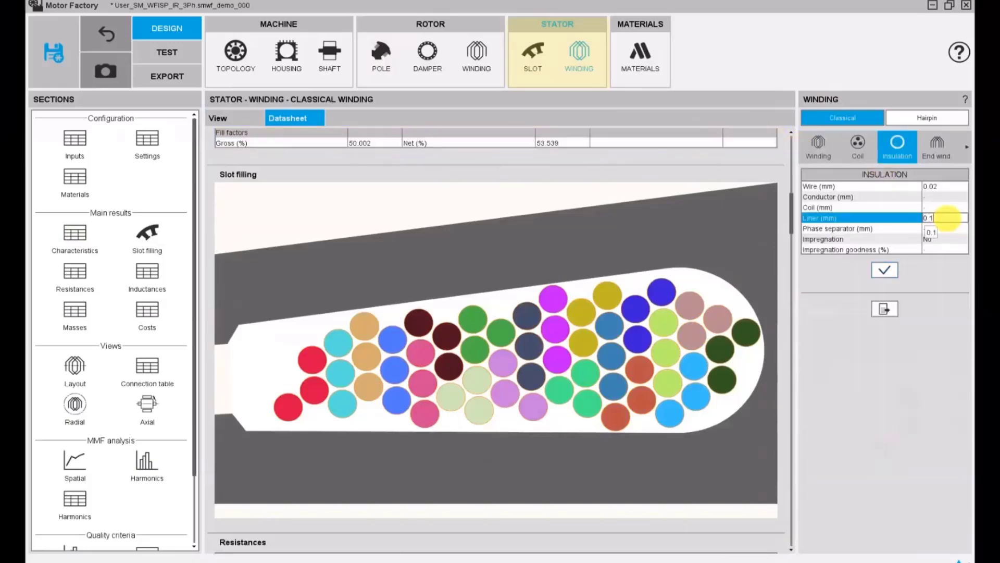
pyautogui.write('.15')
pyautogui.press('Return')
# - Keep U-shaped stator end windings and set the total extension to 40 mm
pyautogui.click(937, 145)
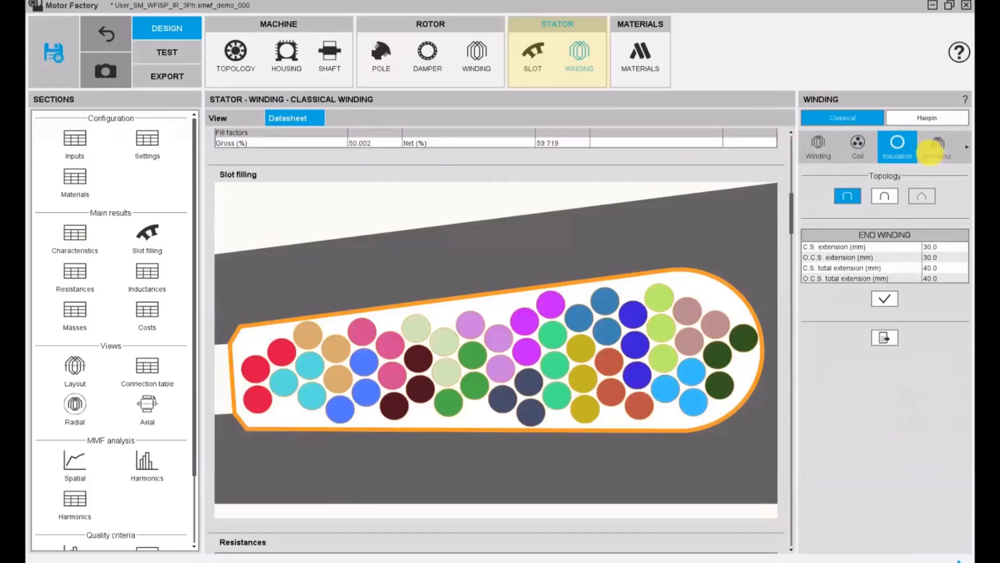
pyautogui.click(275, 119)
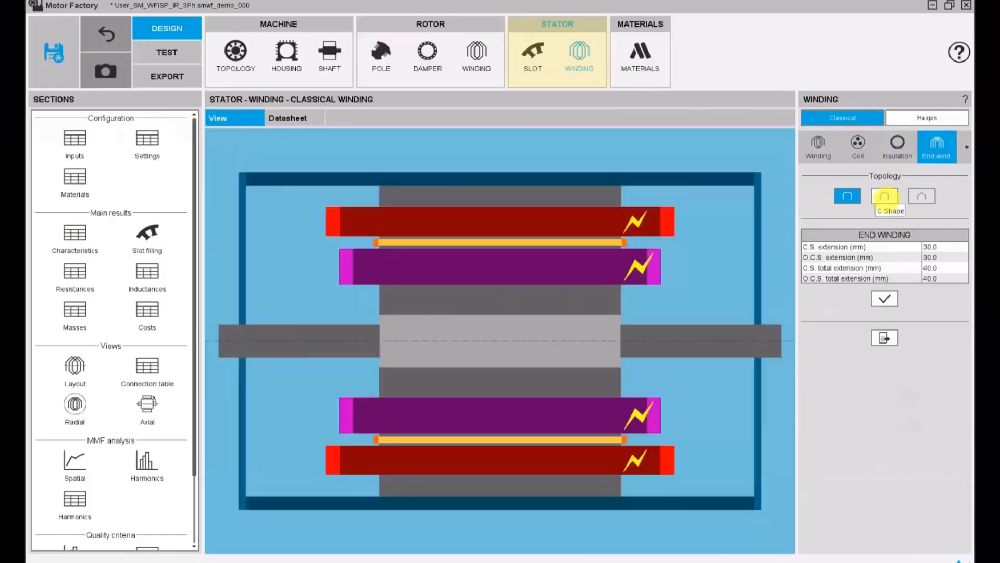
pyautogui.click(884, 196)
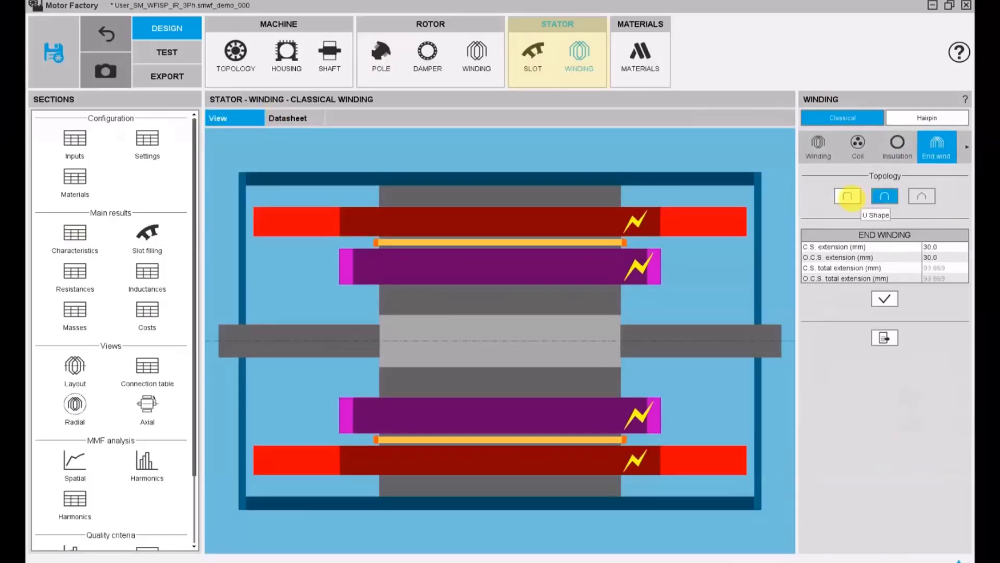
pyautogui.click(929, 268)
pyautogui.write('40')
pyautogui.press('Return')
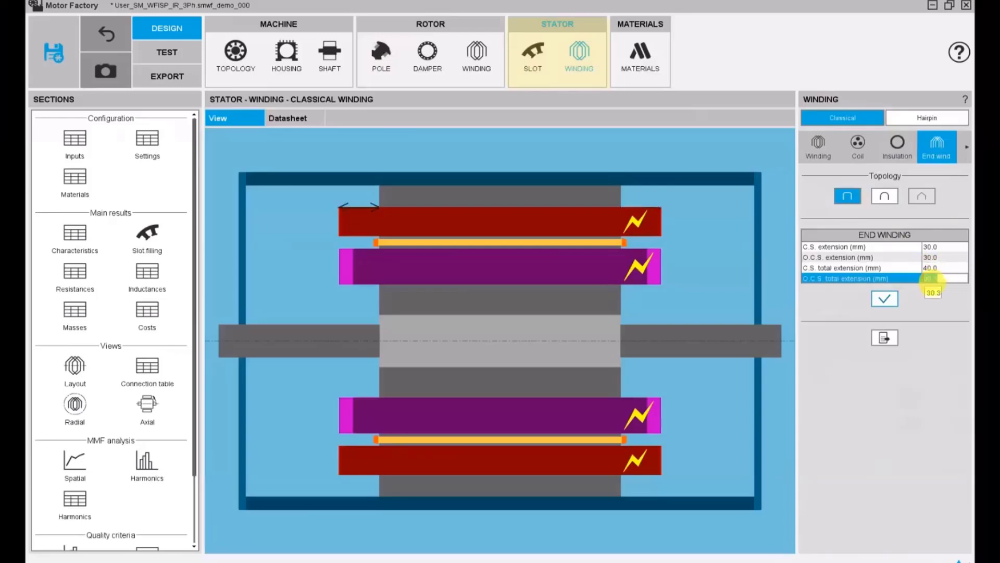
pyautogui.click(885, 298)
pyautogui.click(641, 54)
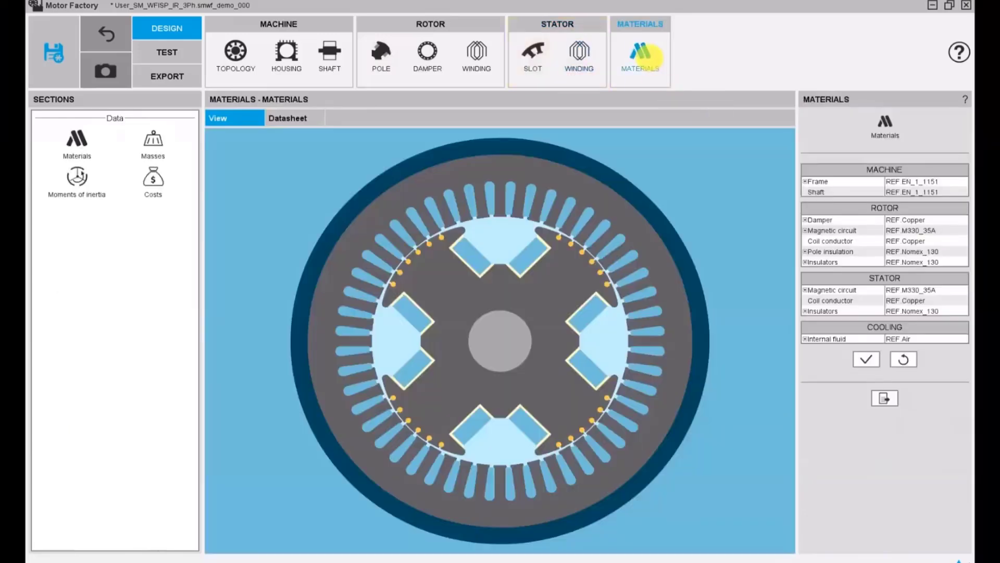
pyautogui.click(865, 181)
pyautogui.click(866, 192)
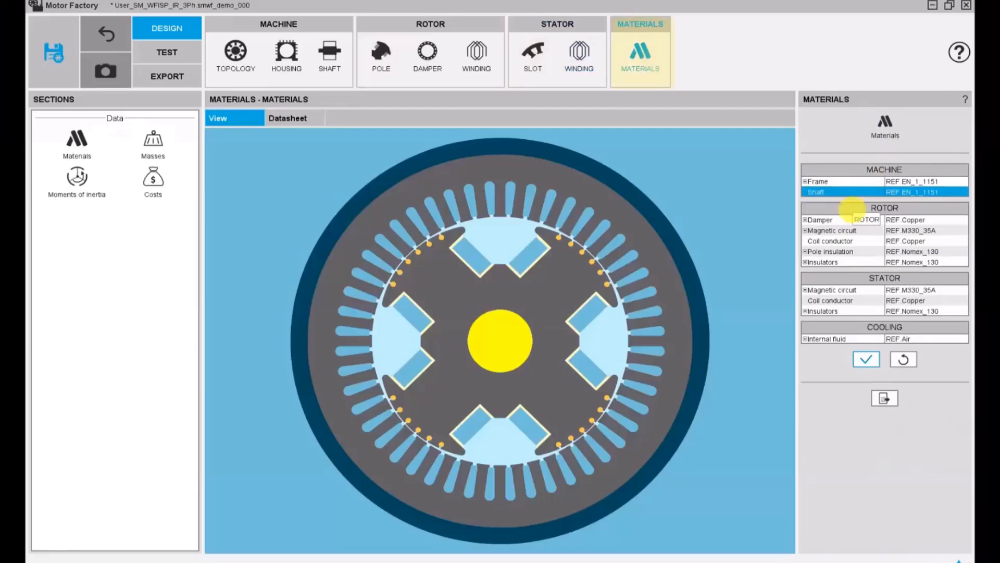
pyautogui.click(844, 220)
pyautogui.click(849, 230)
pyautogui.click(919, 230)
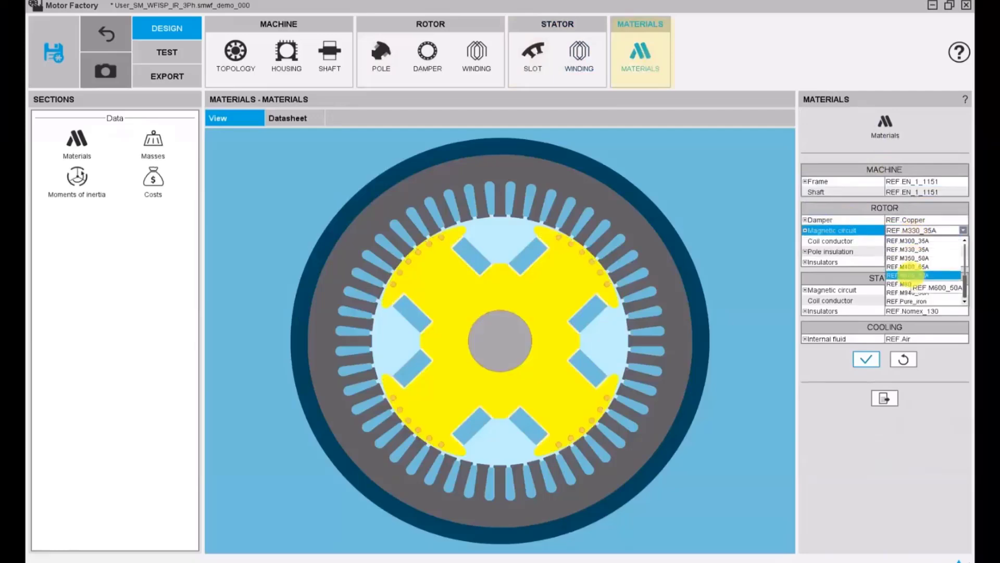
pyautogui.click(840, 230)
pyautogui.click(834, 251)
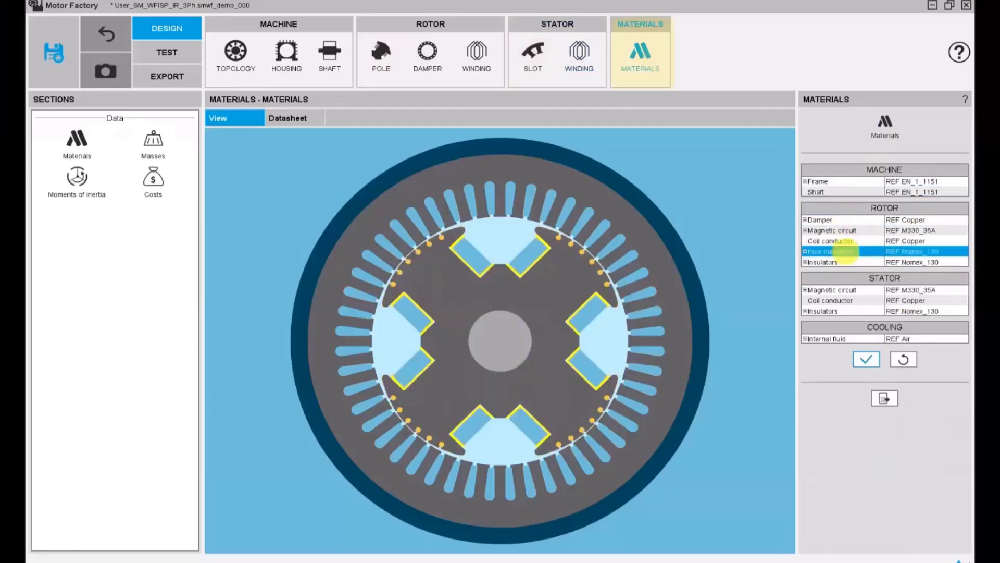
pyautogui.click(845, 262)
pyautogui.click(831, 289)
pyautogui.click(832, 301)
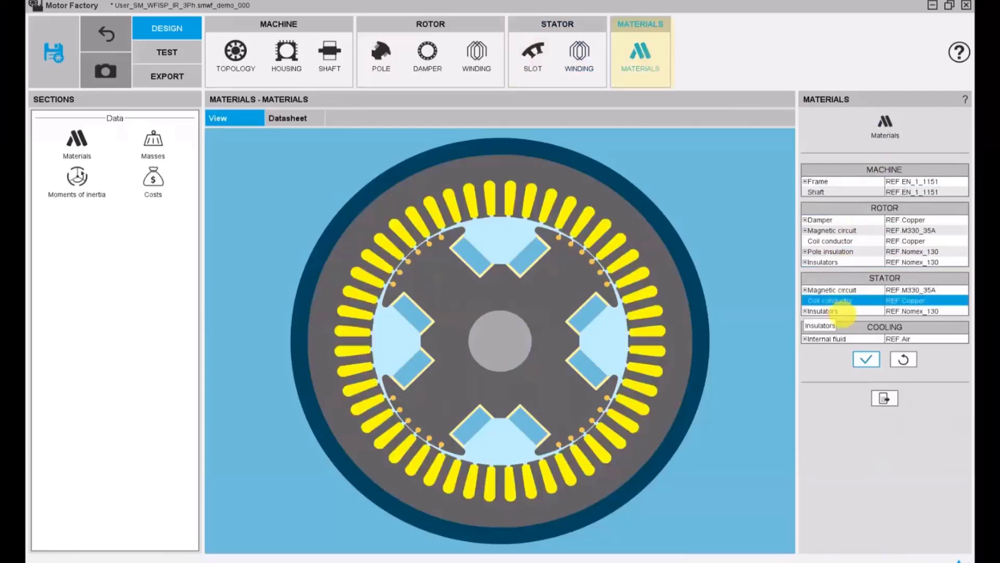
pyautogui.click(840, 311)
pyautogui.click(837, 339)
pyautogui.click(867, 360)
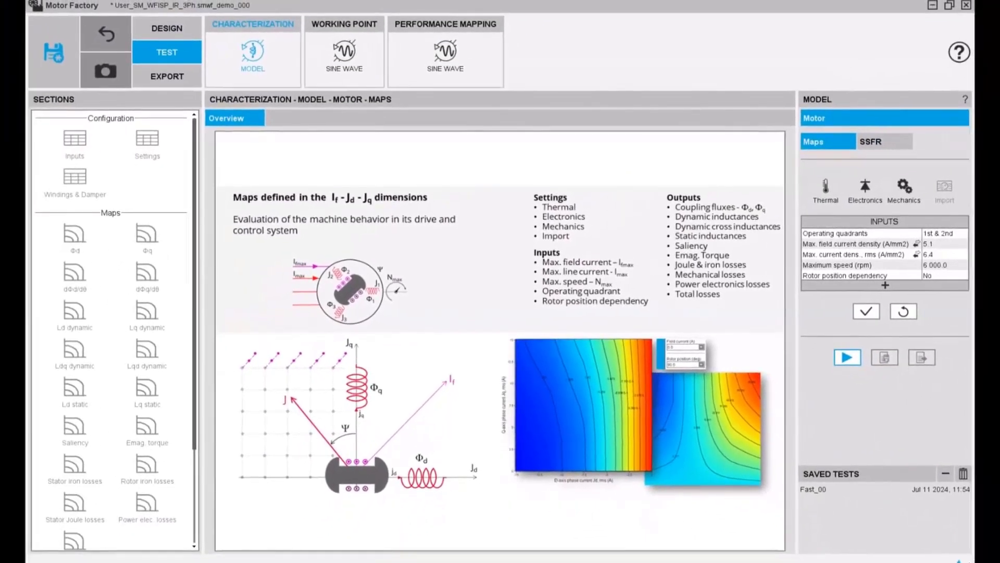
# - Set the maps test maximum speed to 10000 rpm and run the characterization
pyautogui.click(863, 285)
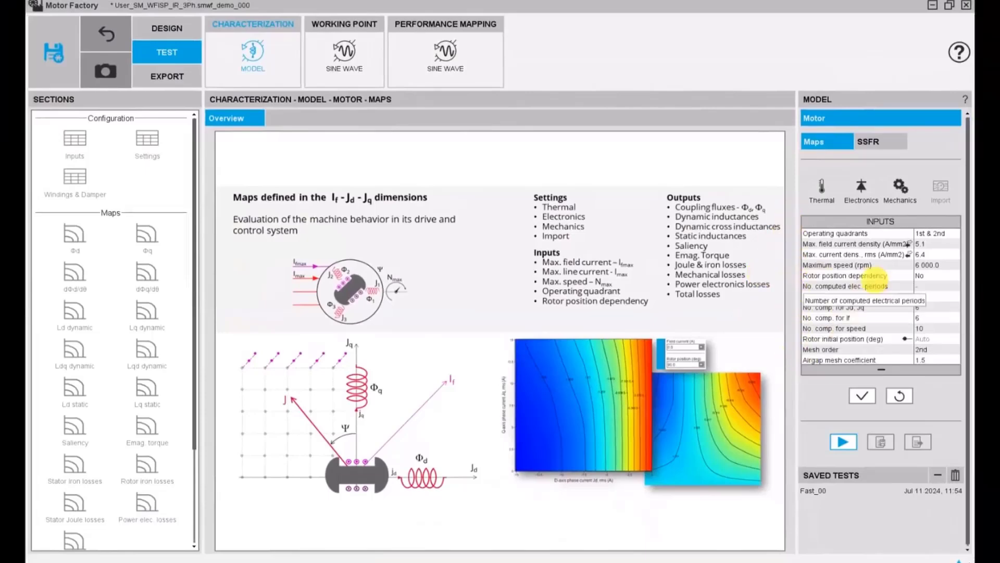
pyautogui.doubleClick(933, 264)
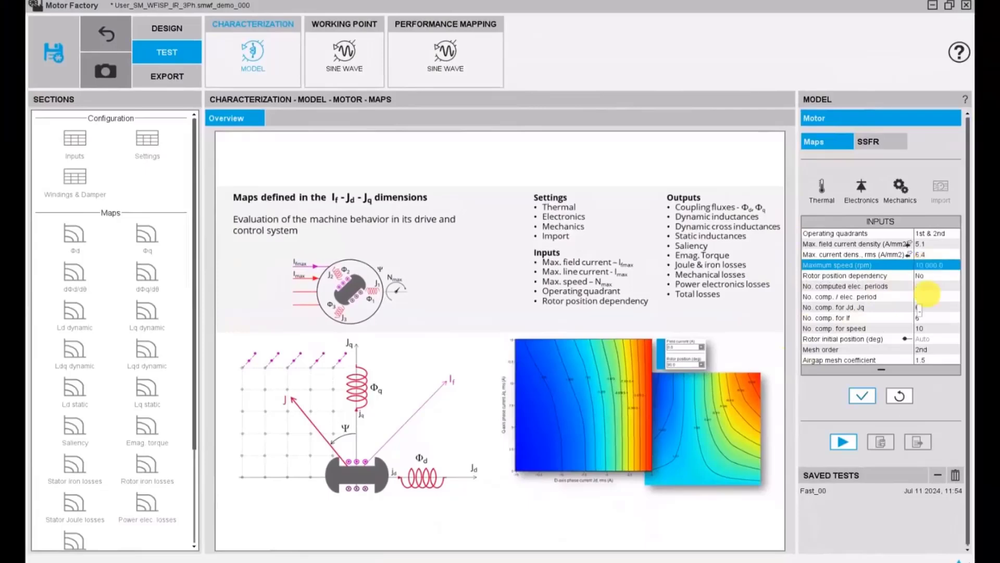
pyautogui.press('Return')
pyautogui.click(843, 442)
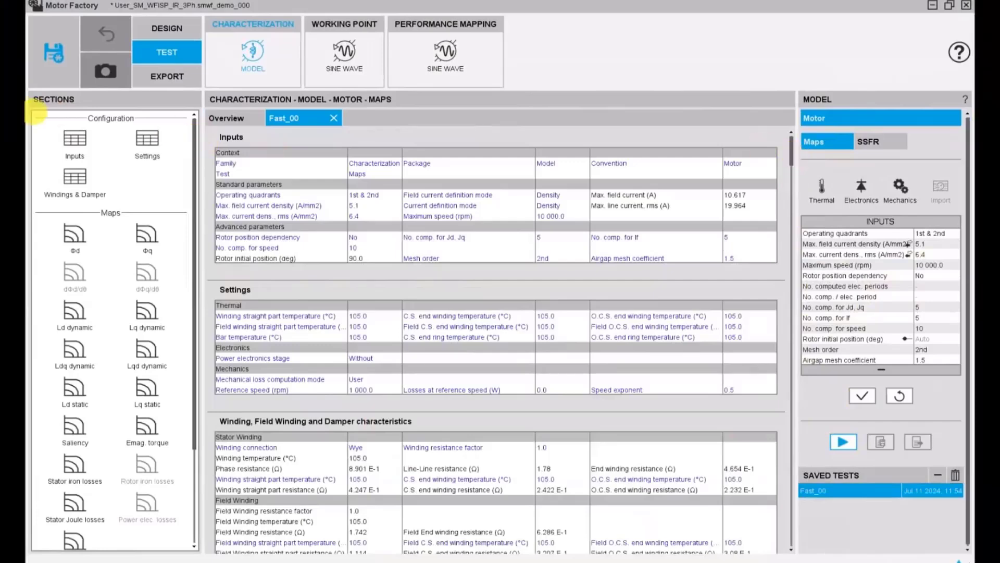
# - View the Emag torque map as a 3D surface at field currents 5.309, 7.963 and 10.617 A
pyautogui.scroll(-1, 177, 187)
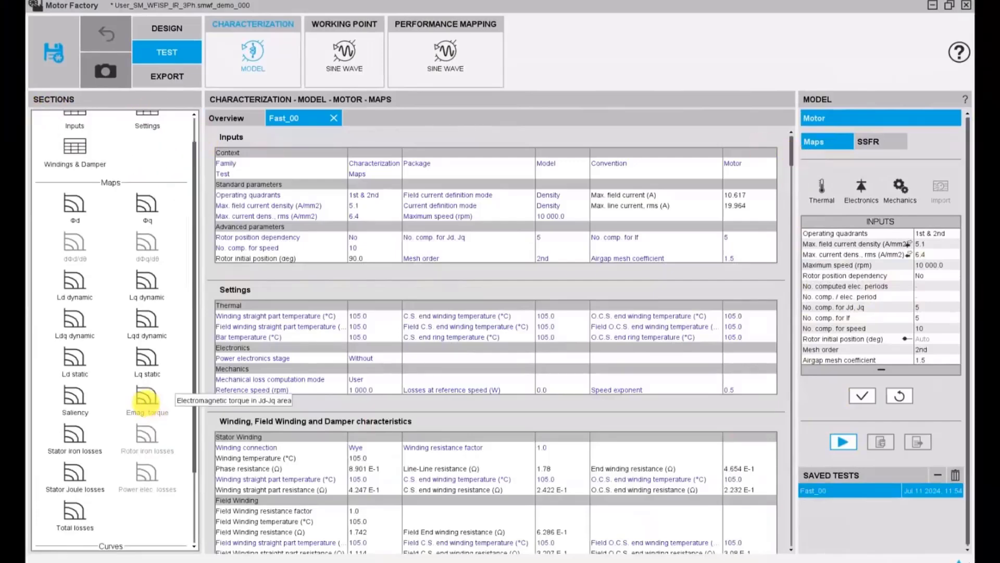
pyautogui.click(136, 399)
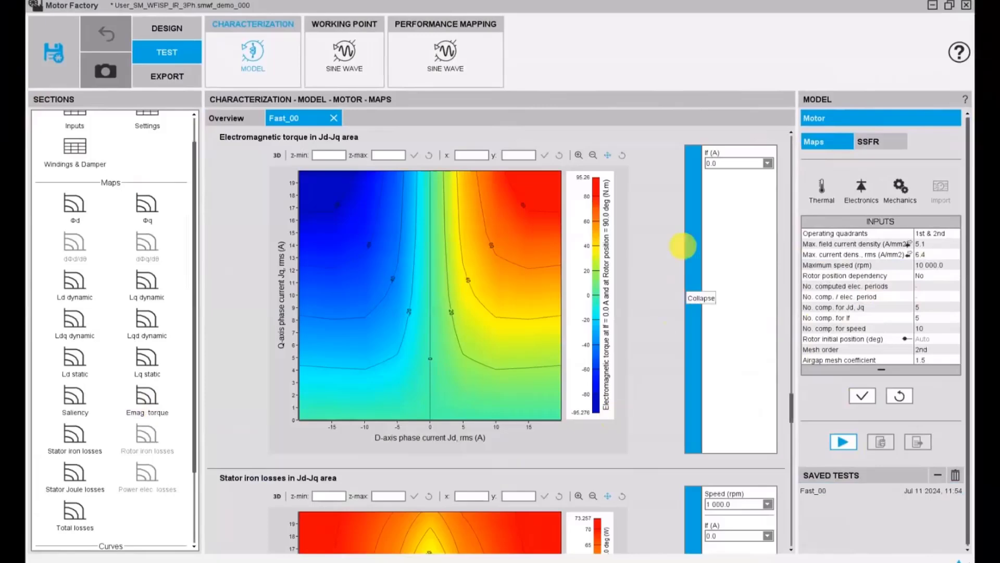
pyautogui.click(277, 155)
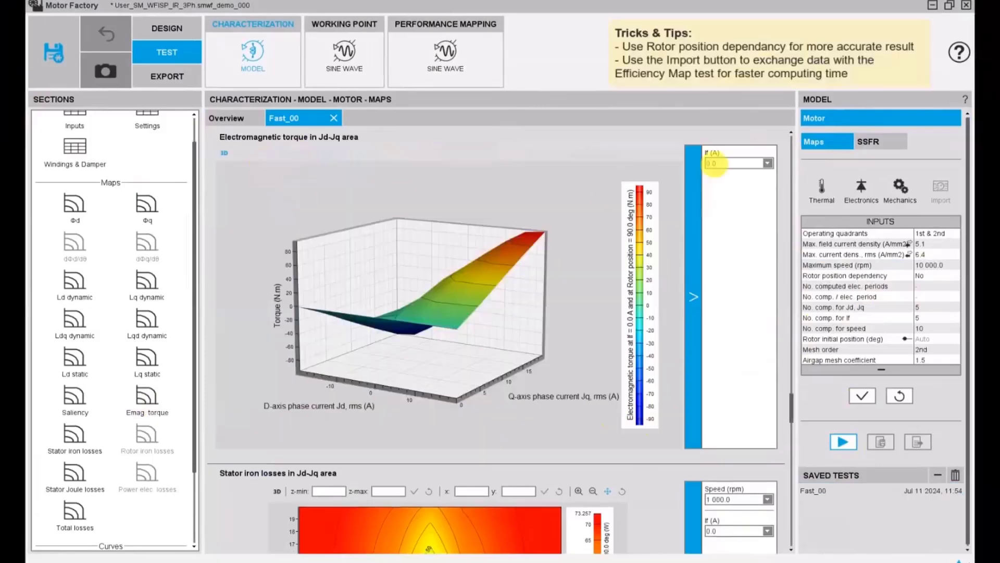
pyautogui.click(715, 164)
pyautogui.click(719, 179)
pyautogui.click(724, 163)
pyautogui.click(720, 189)
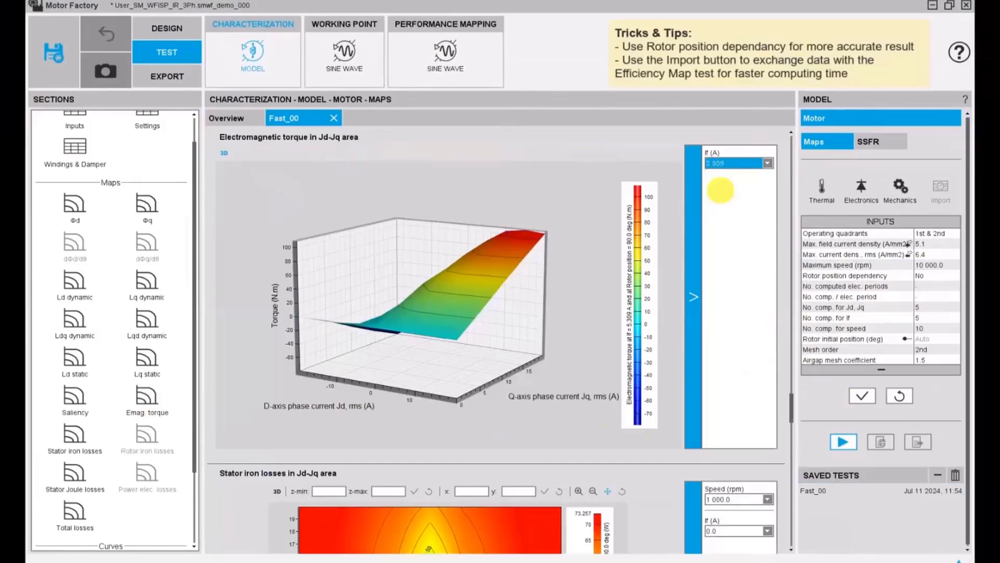
pyautogui.click(724, 163)
pyautogui.click(714, 200)
pyautogui.click(729, 163)
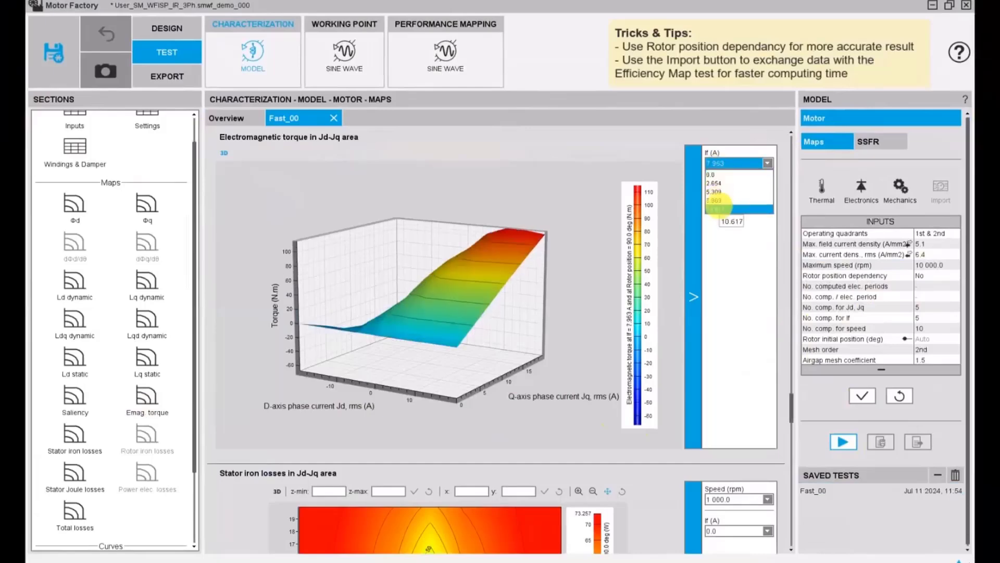
pyautogui.click(724, 207)
pyautogui.moveTo(586, 263); pyautogui.dragTo(556, 314)
# - Mark Jd 7.5, Jq 18.5 (113.011 N·m) on the 2D torque map, then show the stator iron loss map
pyautogui.click(224, 153)
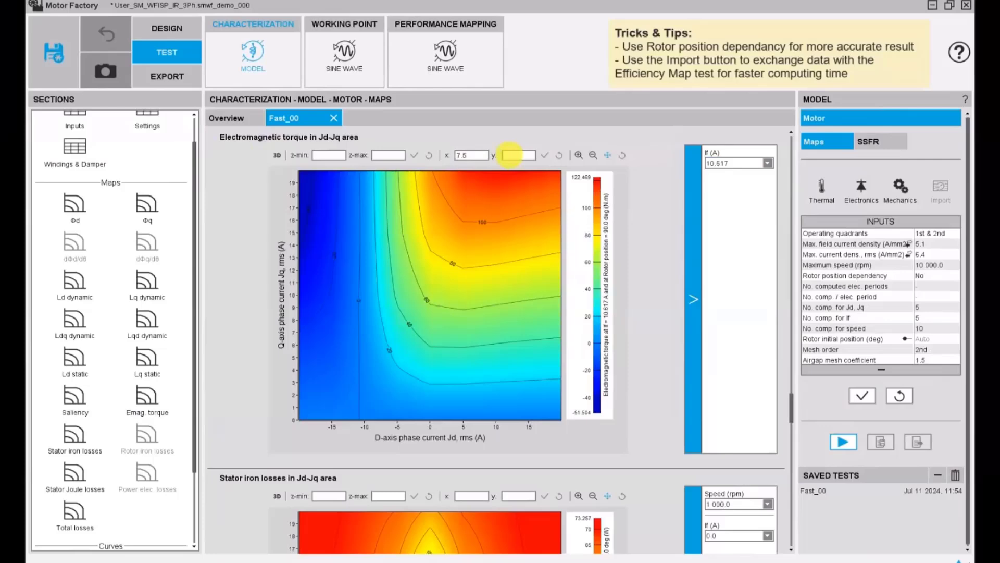
pyautogui.press('Return')
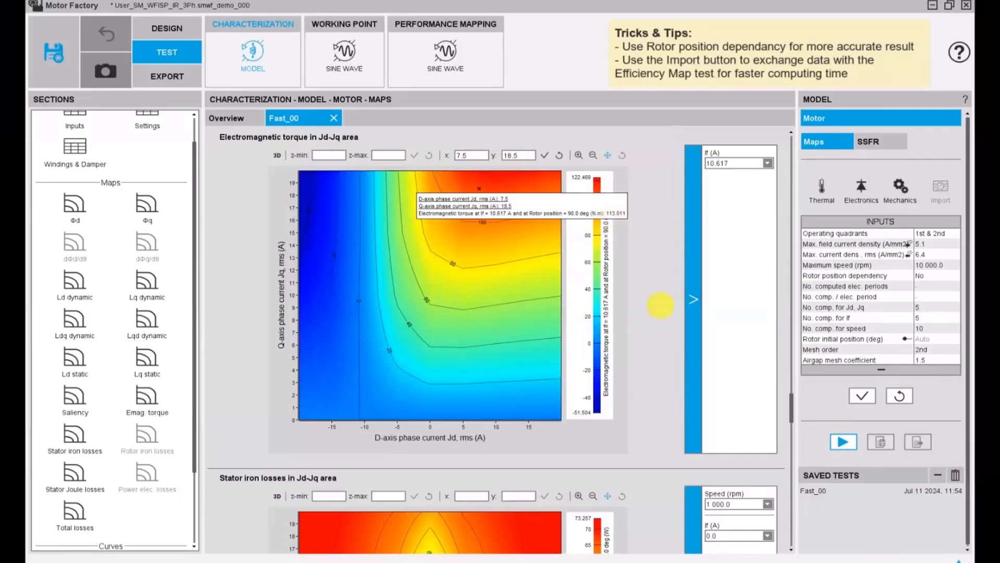
pyautogui.click(71, 435)
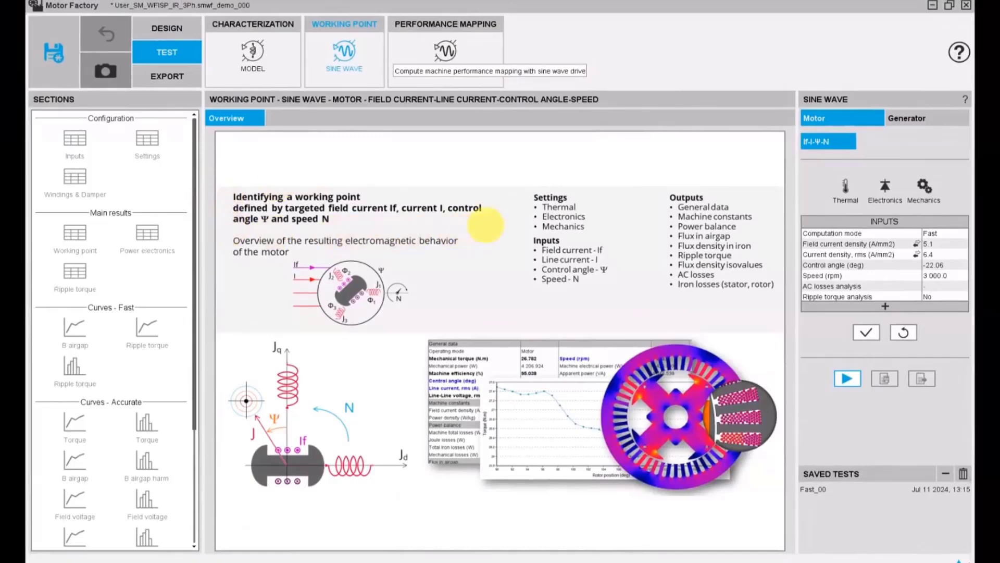
# - Run the working point with an edited control angle and review 113.682 N·m torque, 95.806% efficiency
pyautogui.click(835, 307)
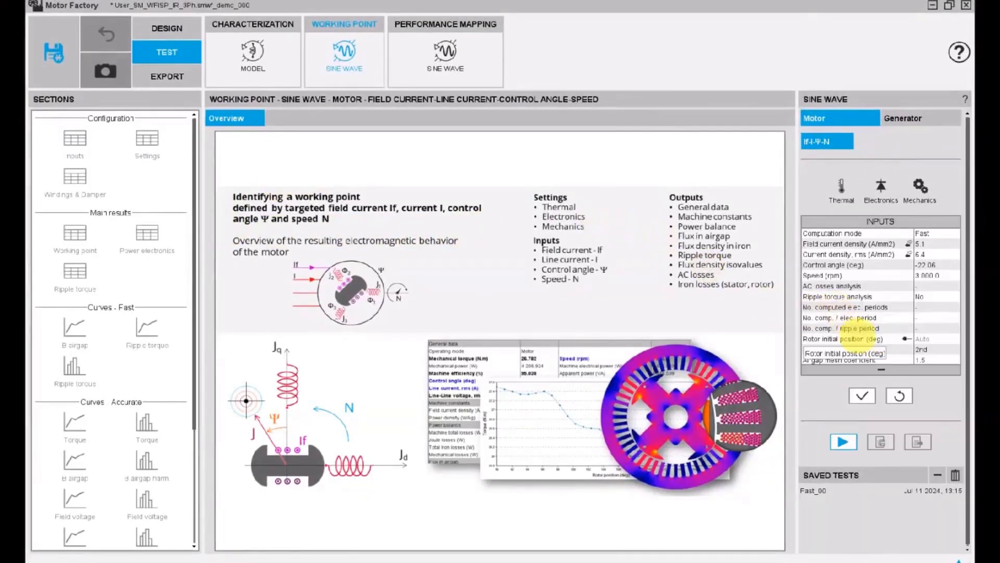
pyautogui.doubleClick(936, 264)
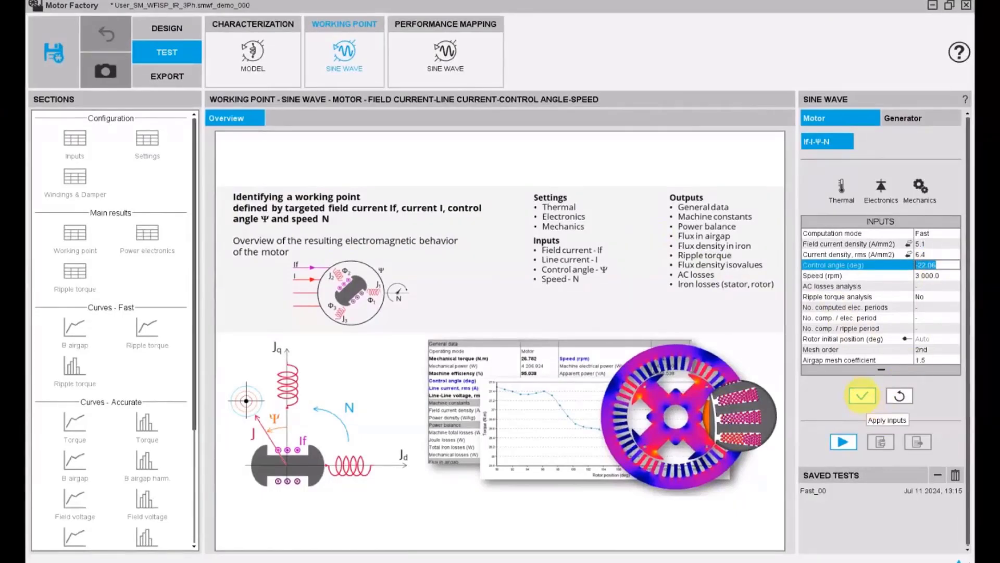
pyautogui.click(862, 396)
pyautogui.click(843, 442)
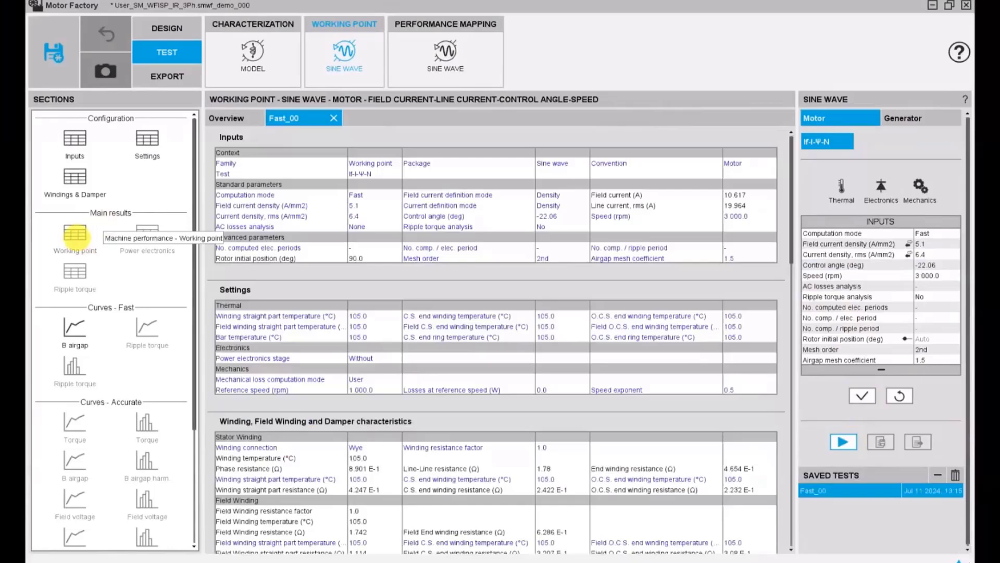
pyautogui.click(75, 235)
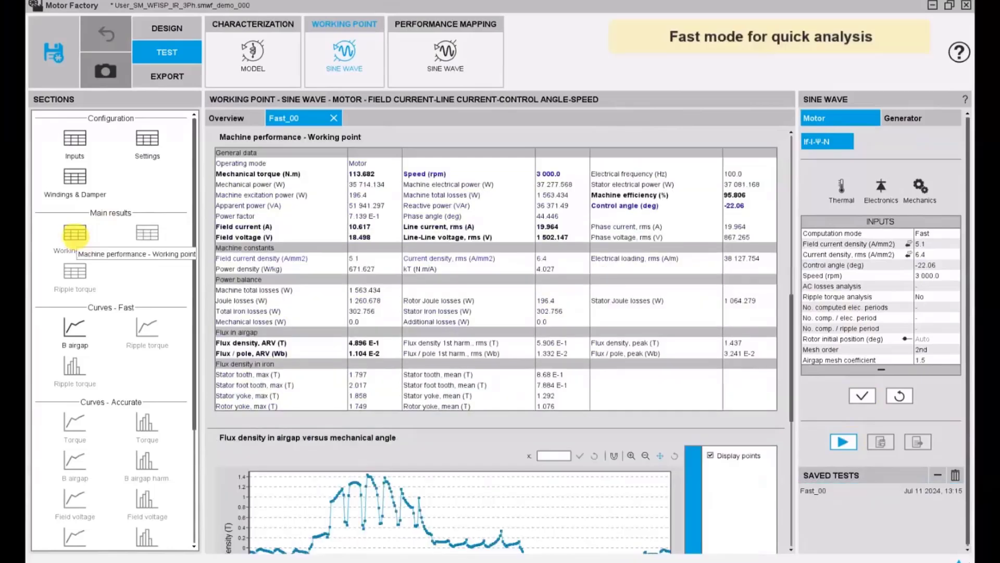
pyautogui.click(364, 173)
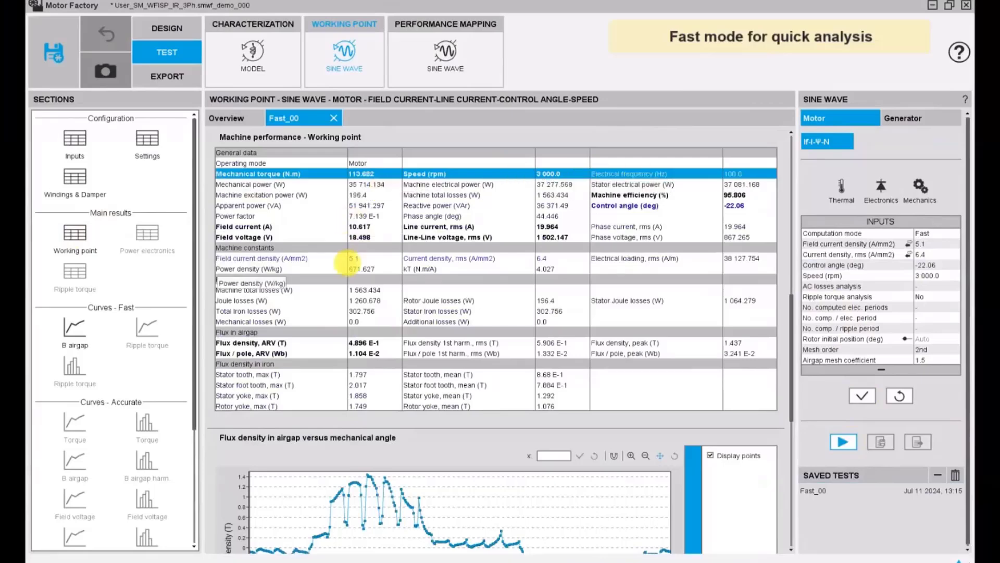
pyautogui.click(558, 237)
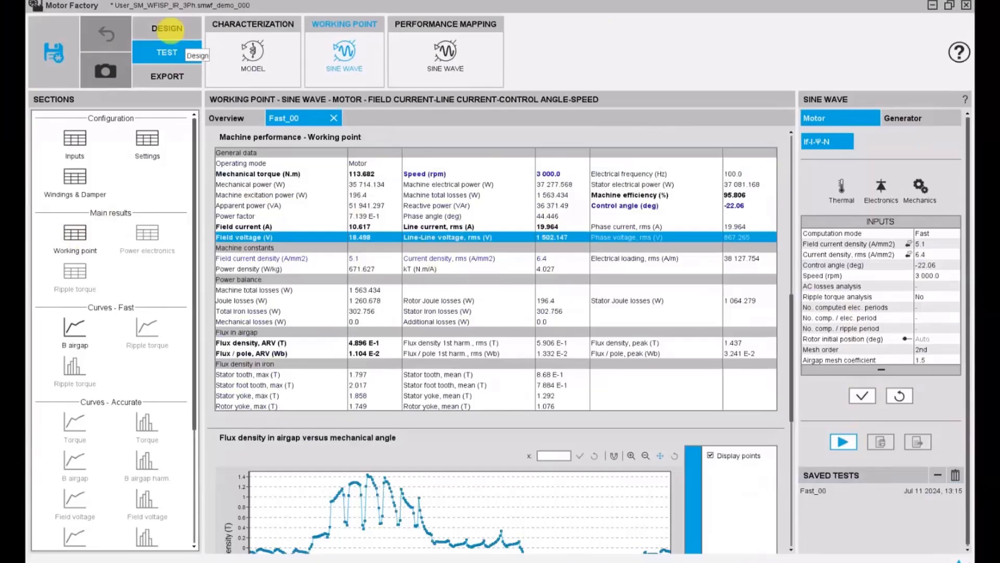
# - Give the stator coils 5 turns and 12 wires in hand, then return to the sine-wave working-point test
pyautogui.click(167, 28)
pyautogui.doubleClick(943, 327)
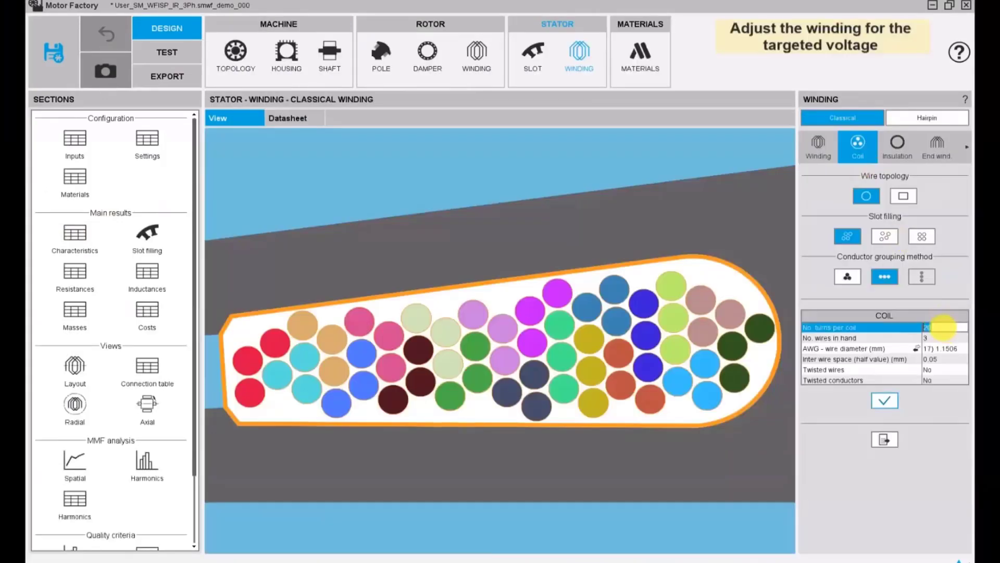
pyautogui.write('5')
pyautogui.doubleClick(938, 338)
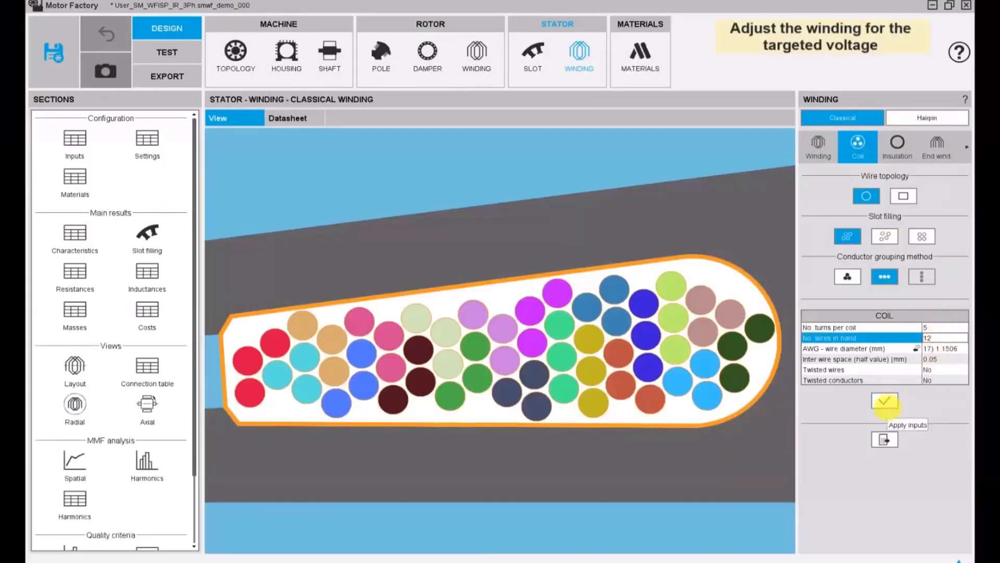
pyautogui.click(885, 400)
pyautogui.click(167, 52)
pyautogui.click(356, 58)
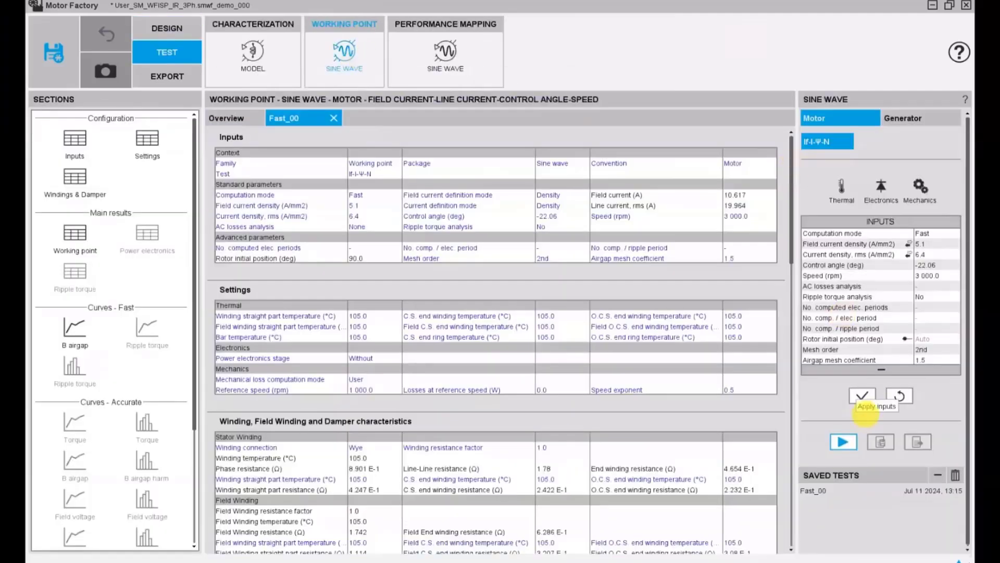
# - Rerun as Fast_02 and review 113.682 N·m, 95.631% efficiency, 375.888 V line voltage and airgap flux density
pyautogui.click(863, 396)
pyautogui.click(843, 442)
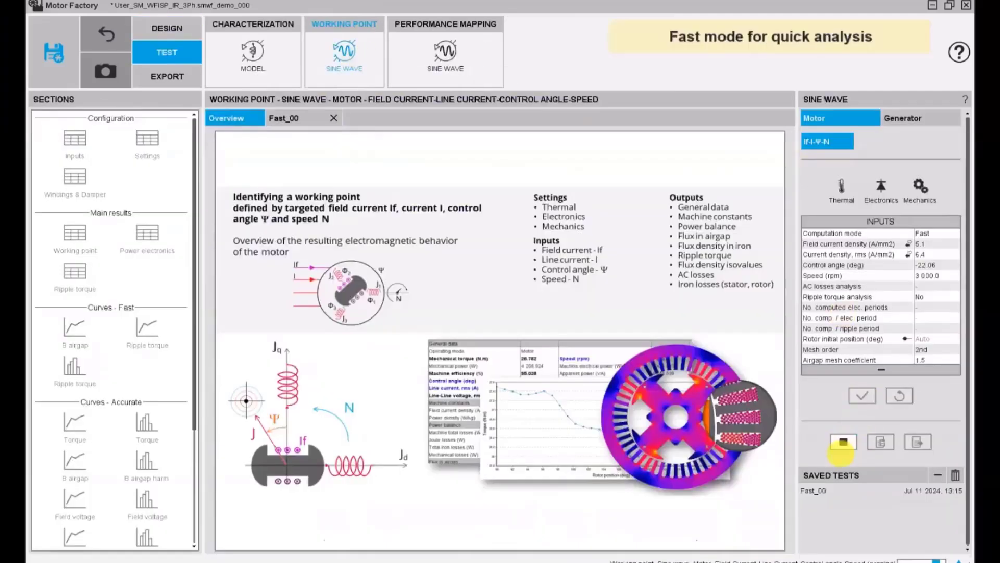
pyautogui.click(74, 232)
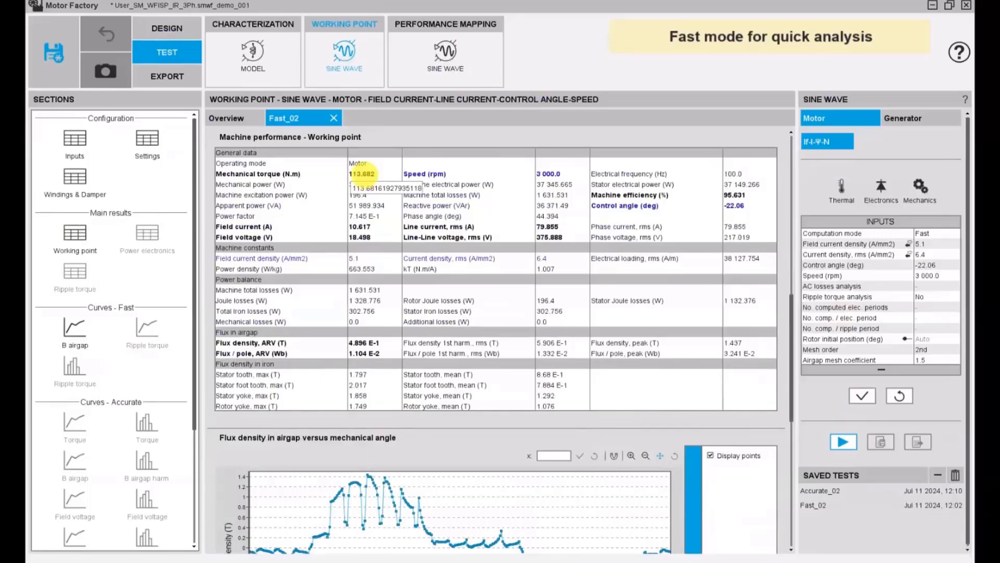
pyautogui.click(370, 173)
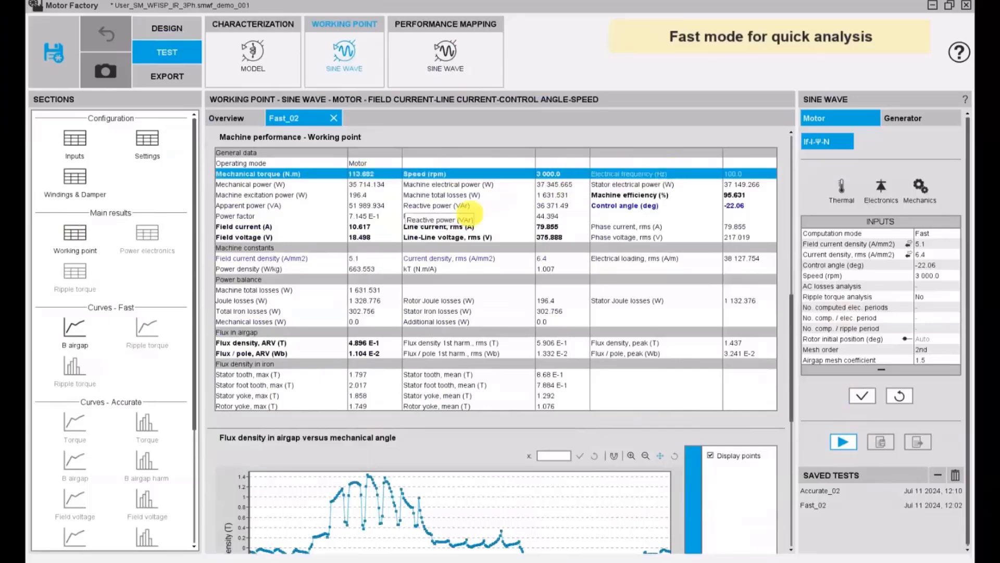
pyautogui.click(631, 205)
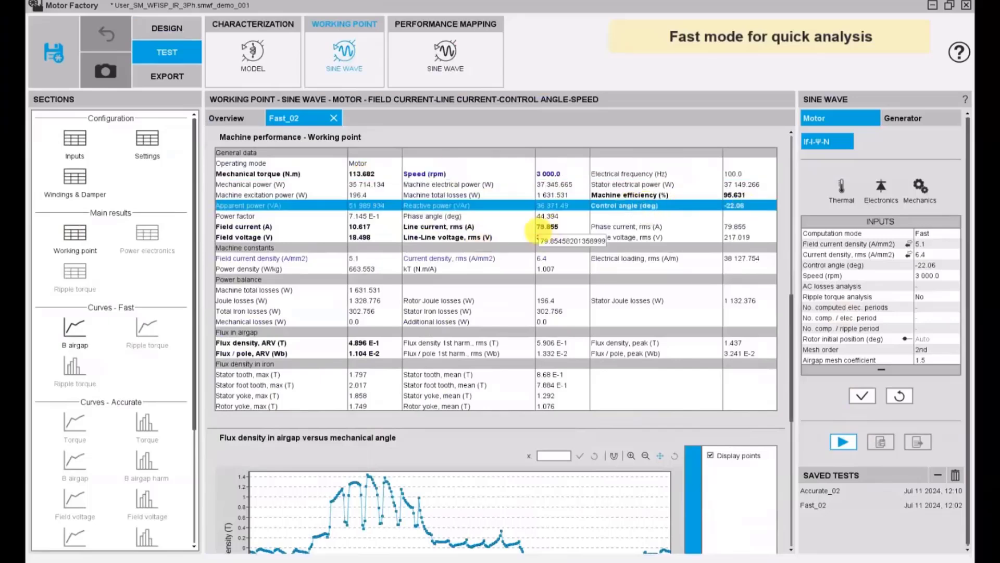
pyautogui.click(677, 195)
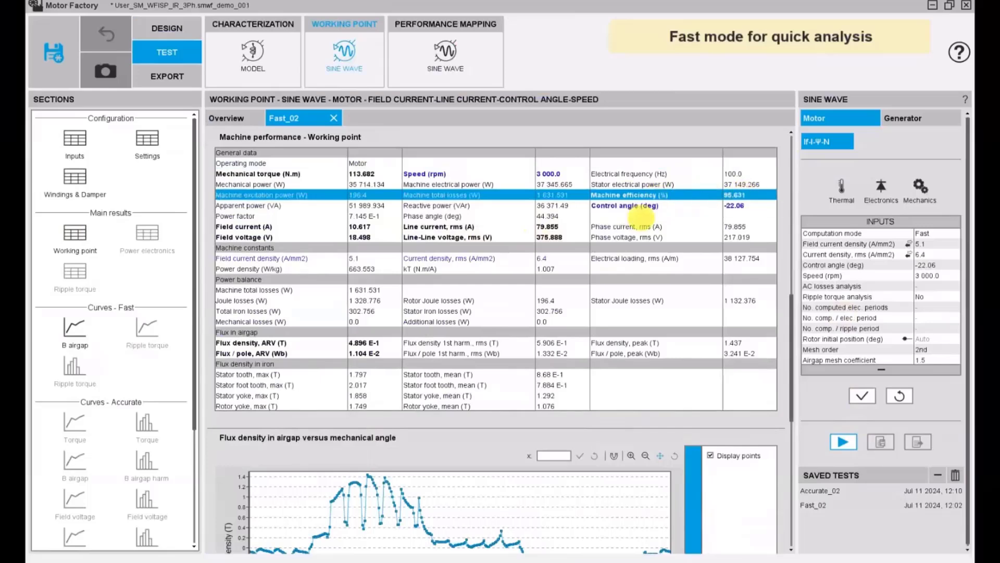
pyautogui.click(574, 237)
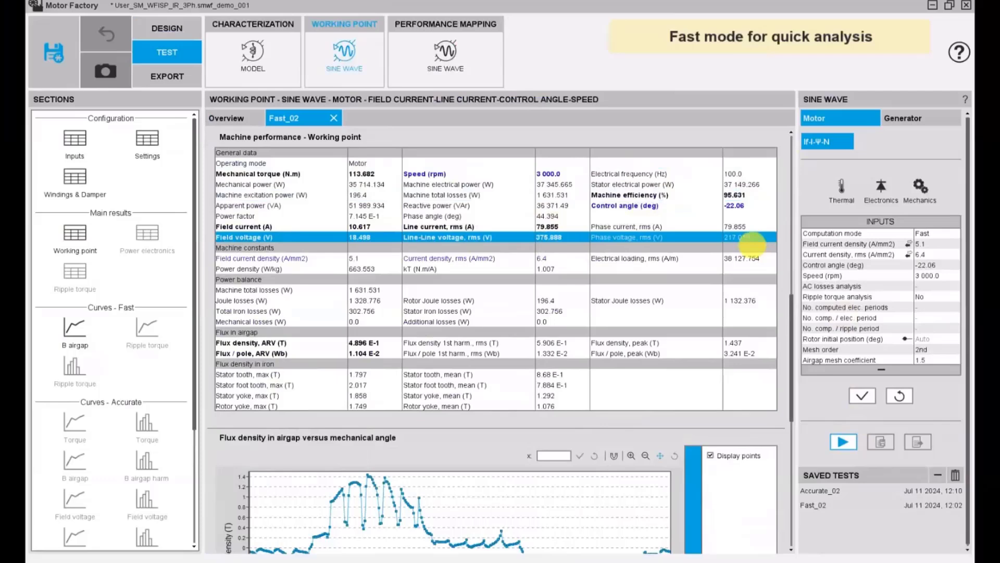
pyautogui.click(73, 328)
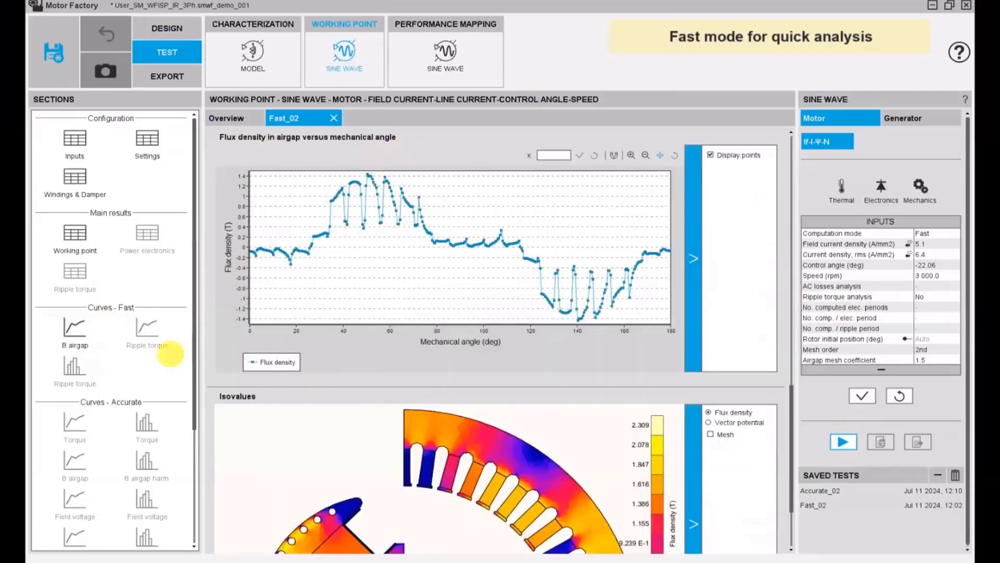
pyautogui.scroll(-3, 123, 417)
# - After viewing the flux isovalues, run the working point in Accurate mode with FE-Hybrid AC losses
pyautogui.click(74, 516)
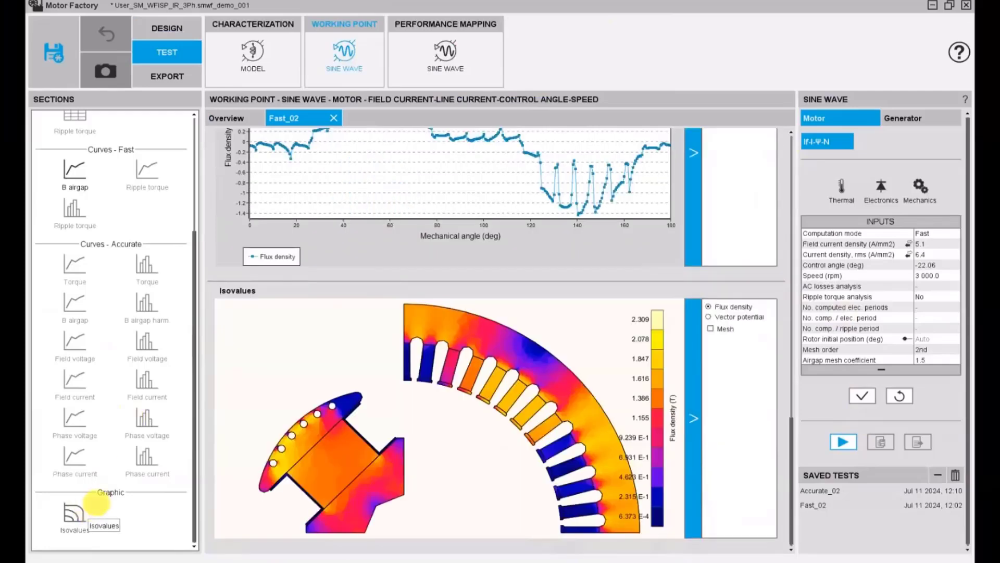
pyautogui.click(932, 234)
pyautogui.click(933, 244)
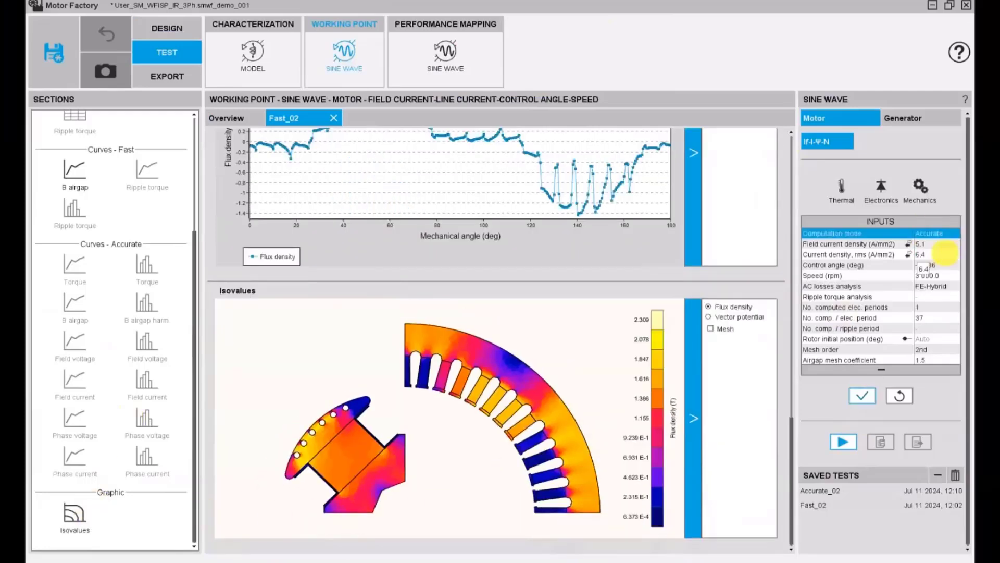
pyautogui.click(932, 286)
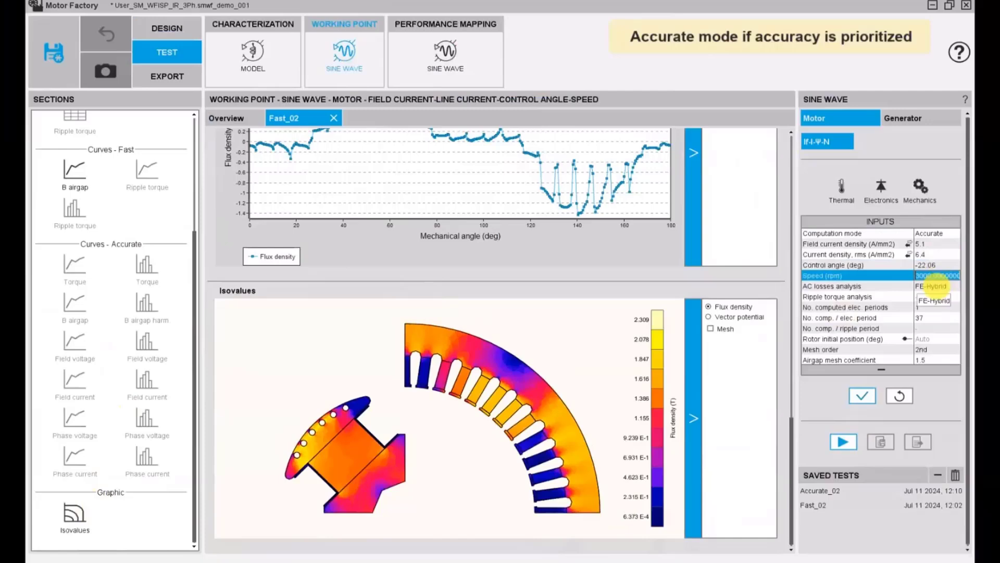
pyautogui.click(935, 322)
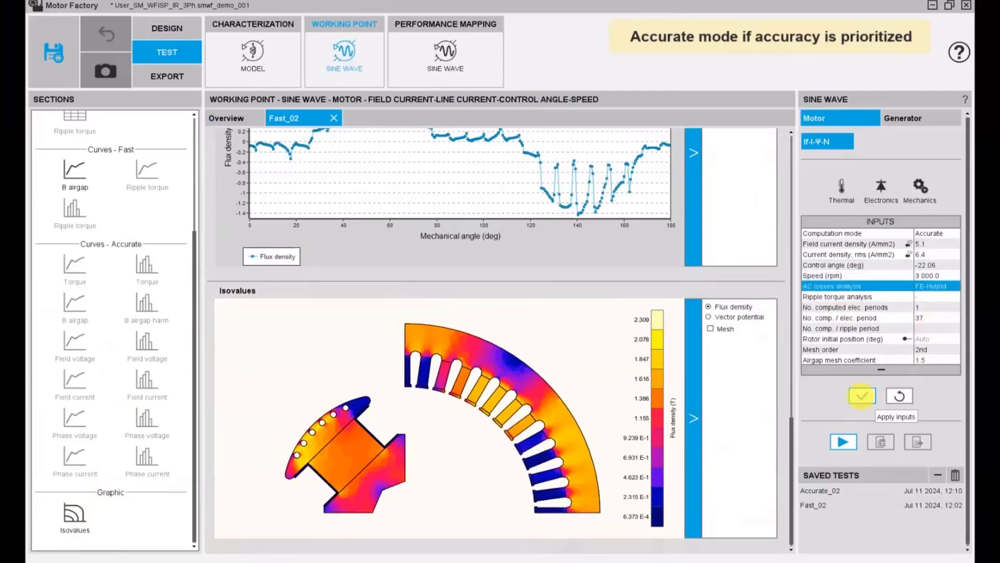
pyautogui.click(862, 395)
pyautogui.click(843, 441)
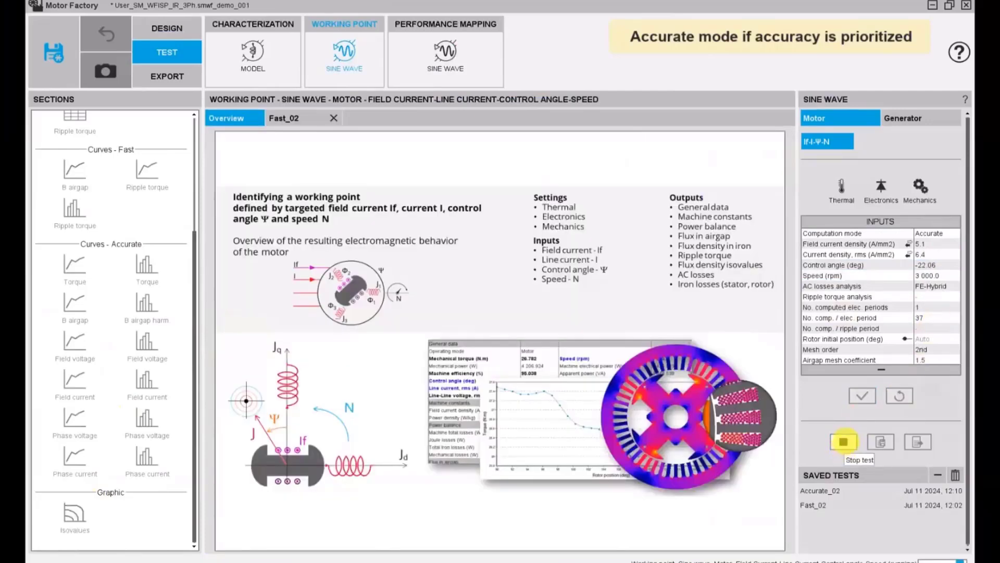
# - Review Accurate_02 torque 113.588 N·m, 95.651% efficiency, voltages and losses, then its ripple torque
pyautogui.click(233, 174)
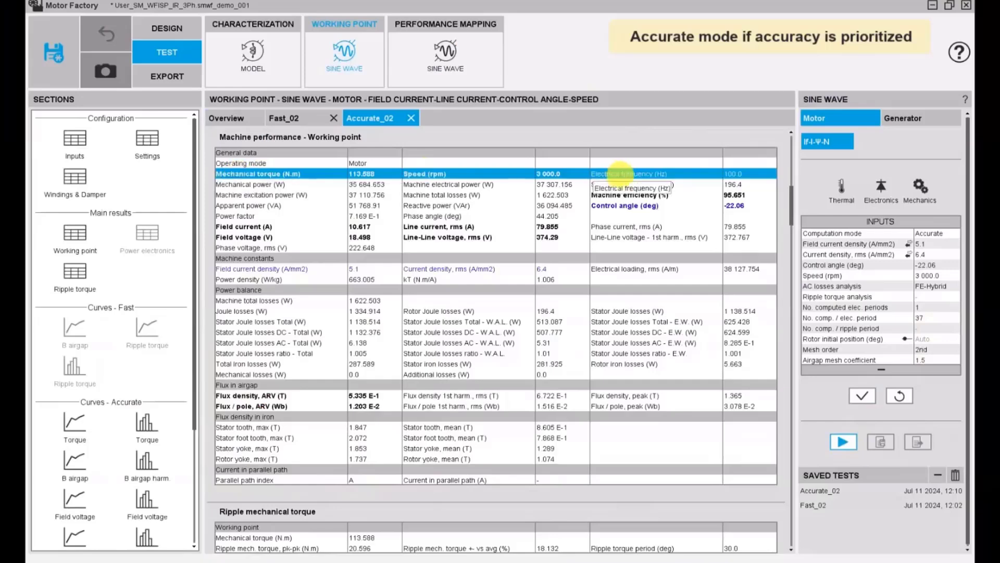
pyautogui.click(629, 195)
pyautogui.click(479, 238)
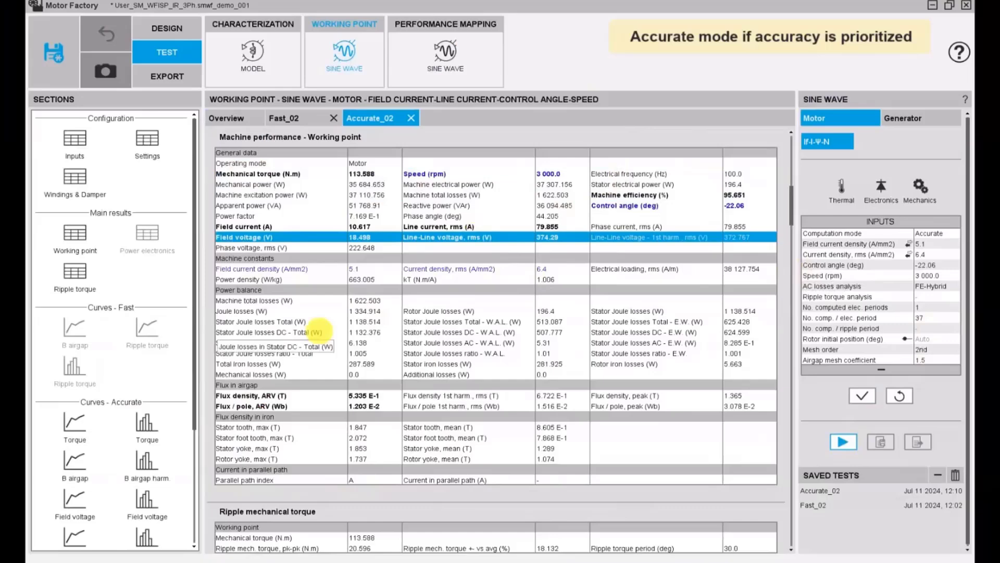
pyautogui.click(311, 301)
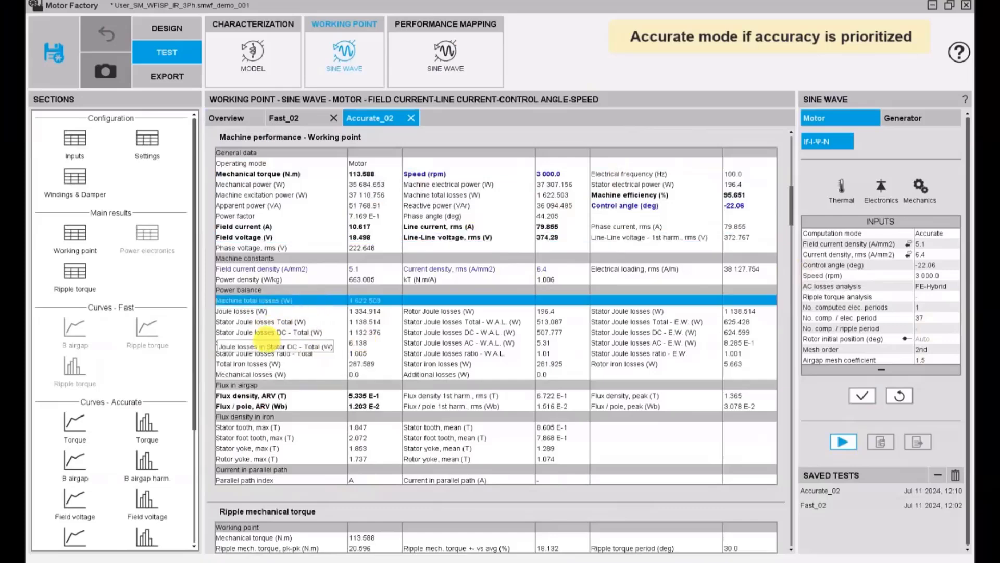
pyautogui.click(268, 343)
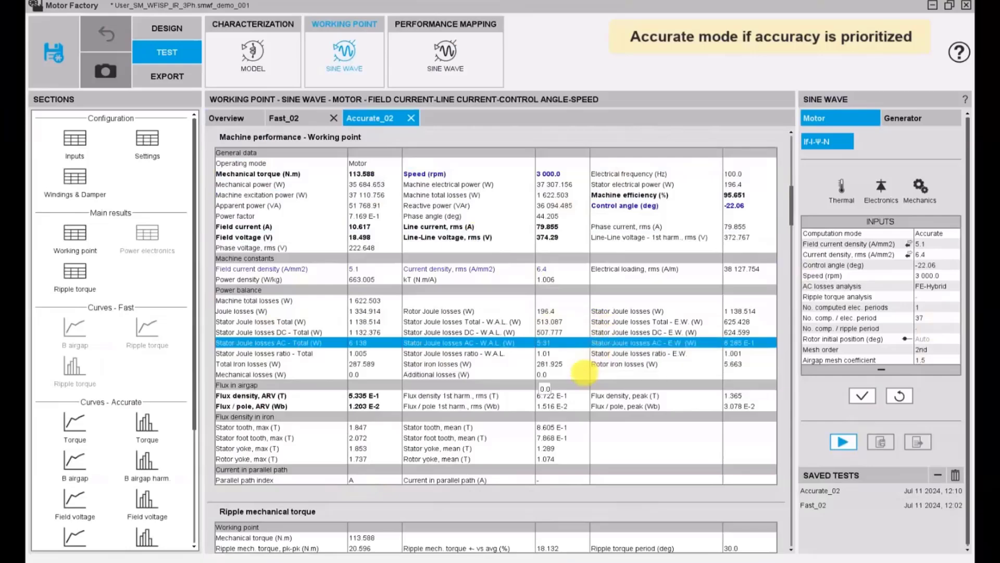
pyautogui.click(614, 364)
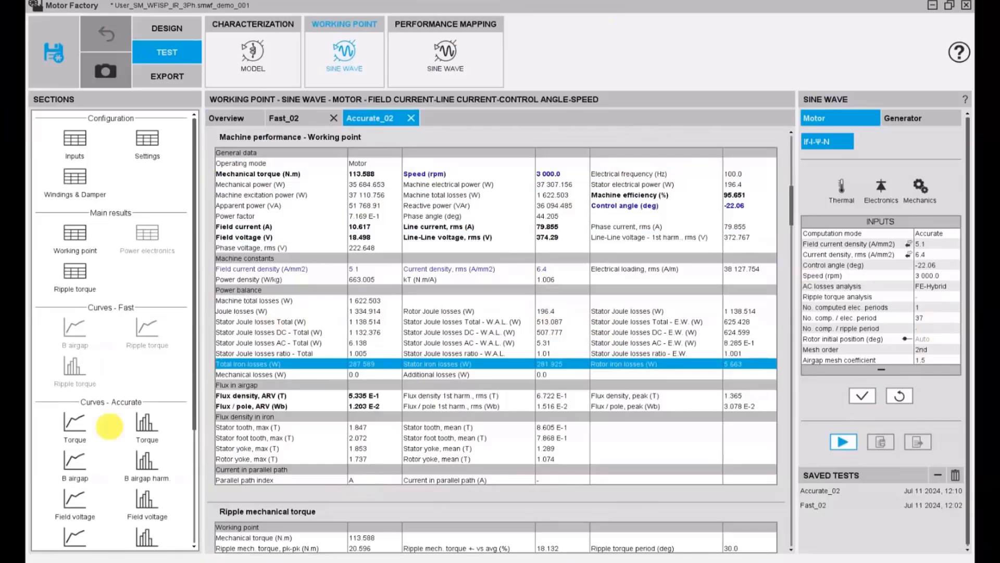
pyautogui.scroll(-1, 104, 394)
pyautogui.click(74, 229)
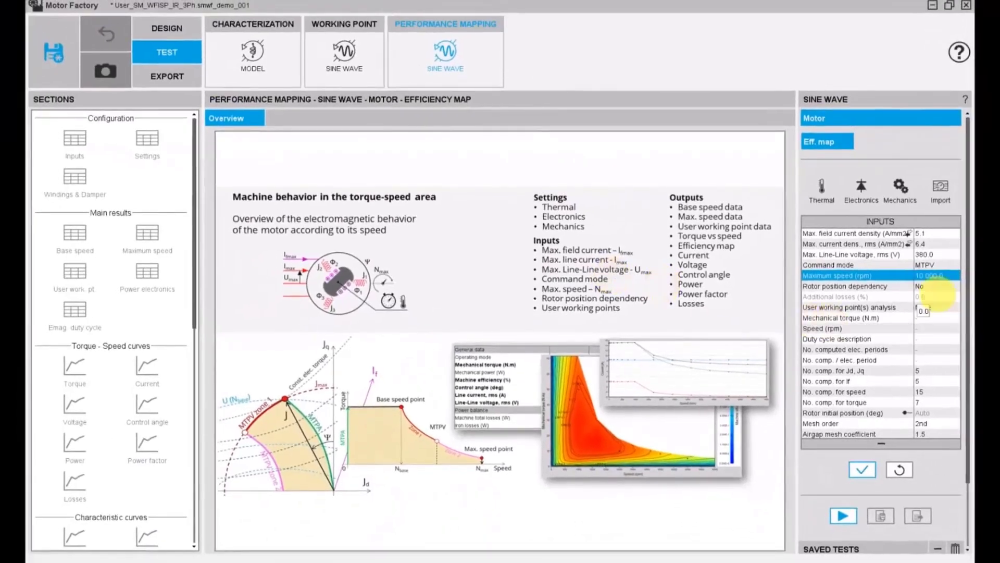
# - Keep rotor position dependency at No and view the Fast_02 torque-speed efficiency map up to 10,000 rpm
pyautogui.click(972, 290)
pyautogui.click(972, 290)
pyautogui.click(923, 296)
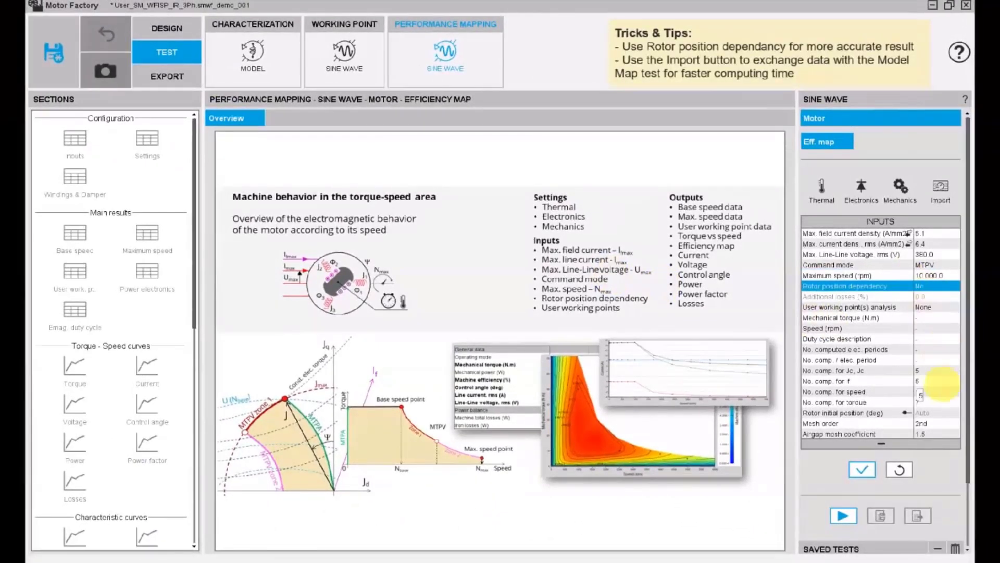
pyautogui.click(862, 469)
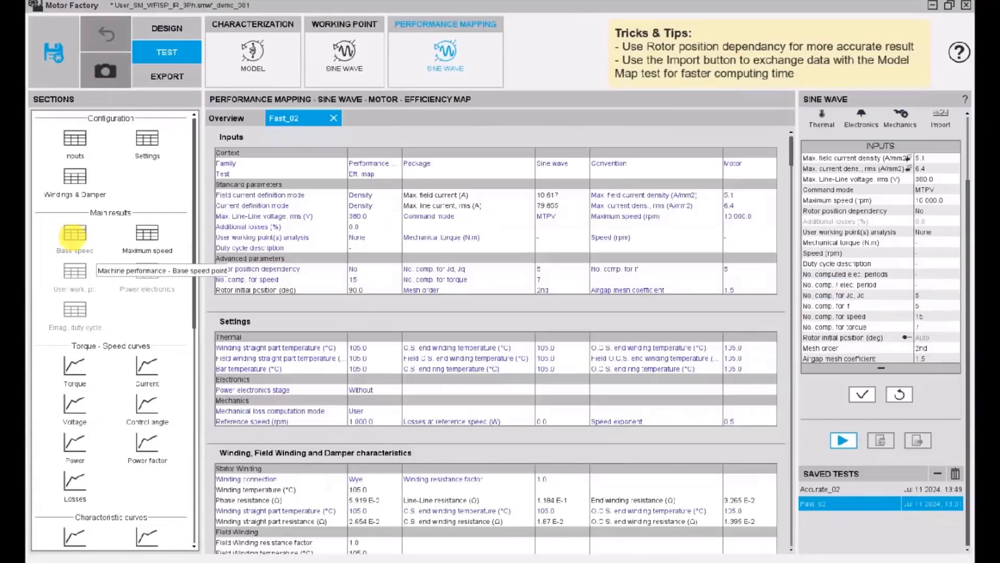
pyautogui.scroll(-5, 73, 271)
pyautogui.click(63, 358)
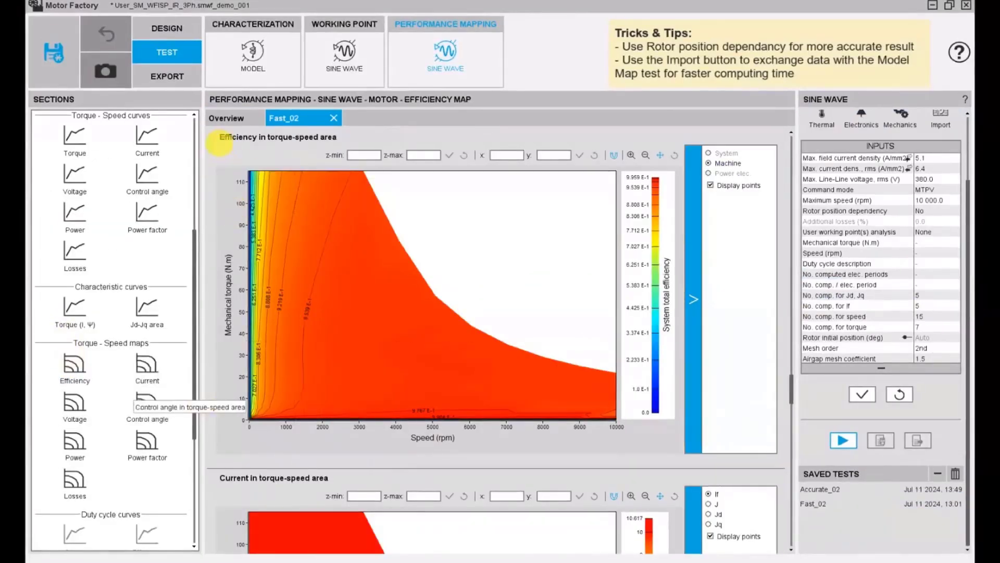
# - Review the Fast_02 current maps (J, Jd, Jq), power factor map and losses map
pyautogui.click(146, 367)
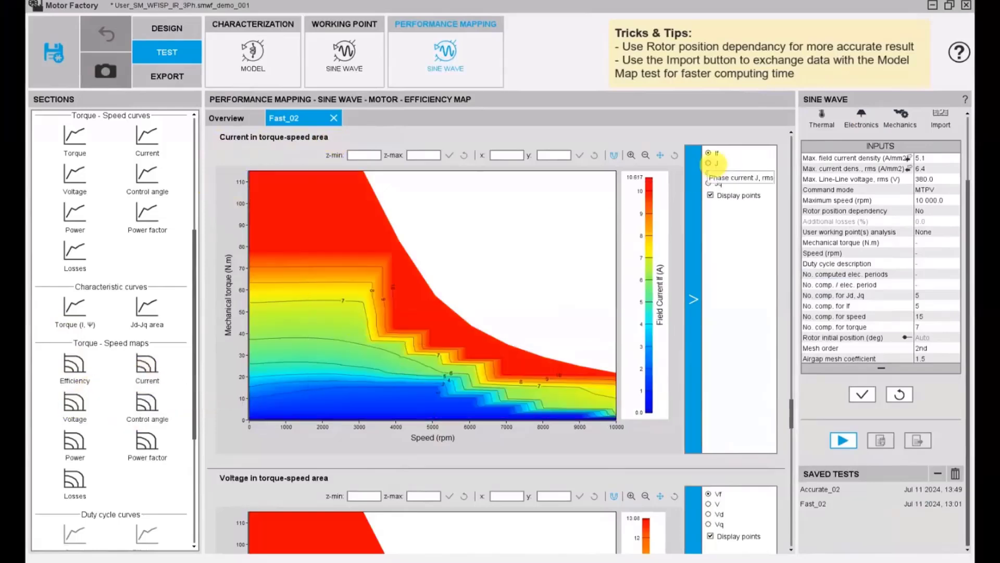
pyautogui.click(709, 164)
pyautogui.click(708, 173)
pyautogui.click(708, 183)
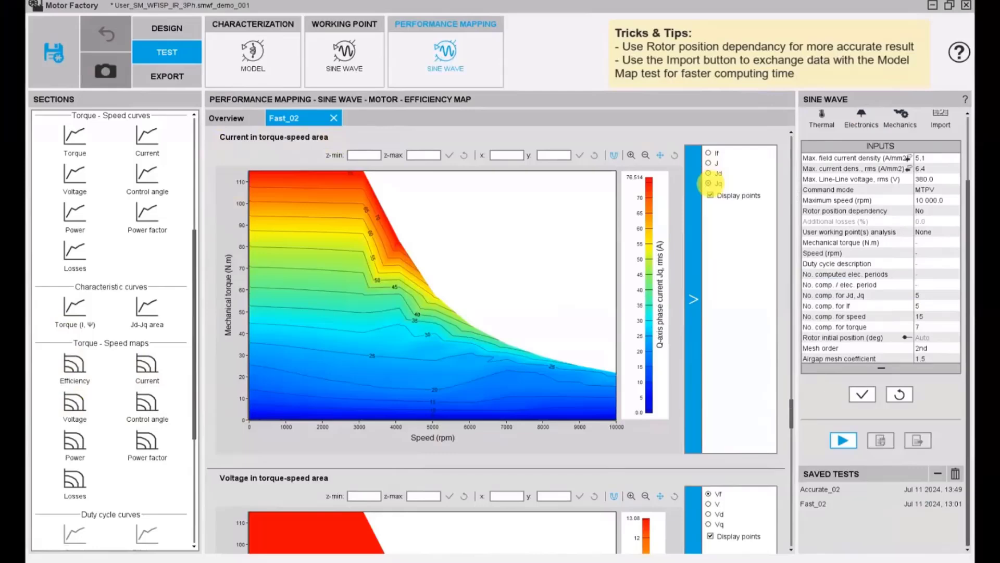
pyautogui.click(147, 440)
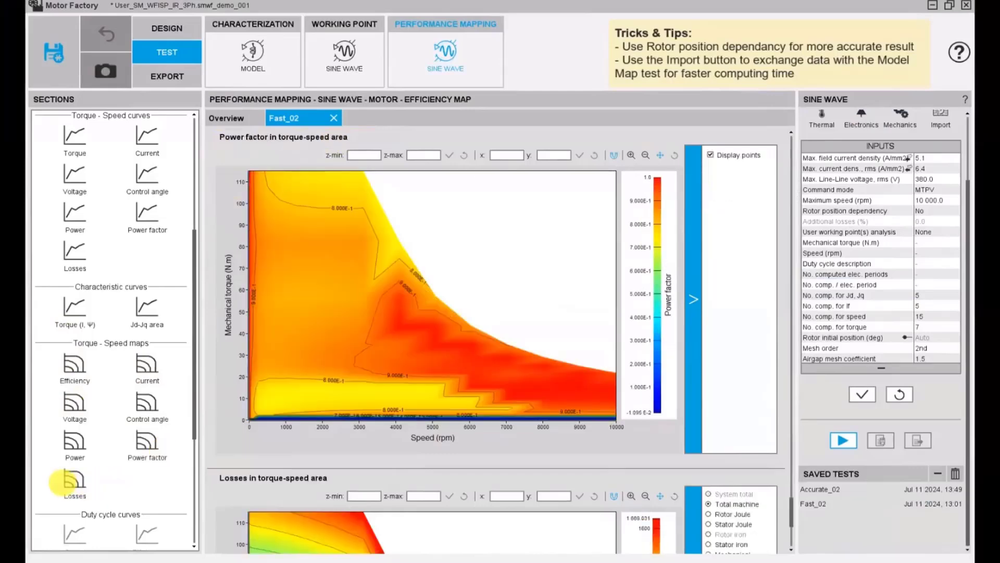
pyautogui.click(72, 479)
# - Review the torque curve and base-speed point (115.105 N·m at 3,110.26 rpm), then select rotor position dependency
pyautogui.scroll(3, 74, 292)
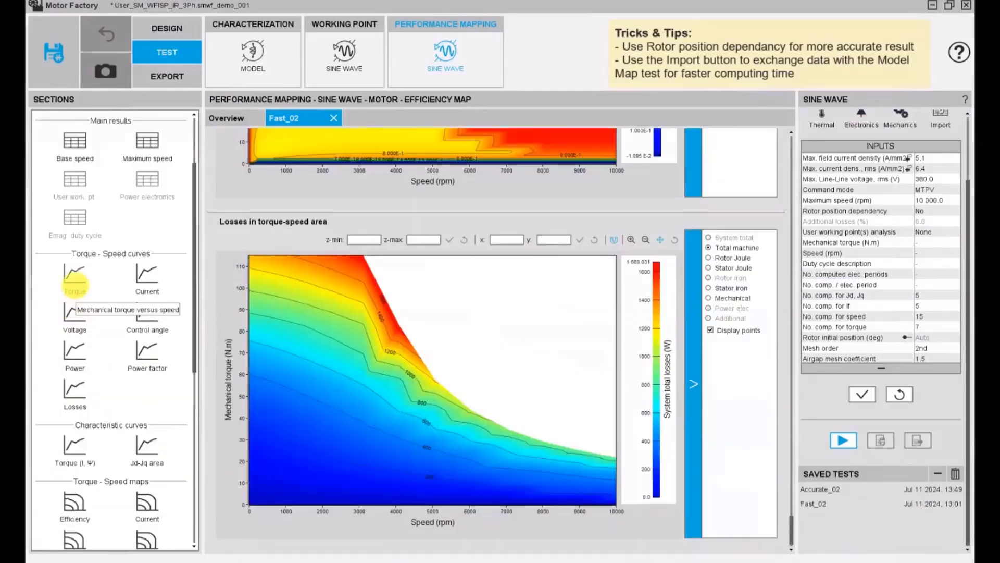
pyautogui.click(74, 276)
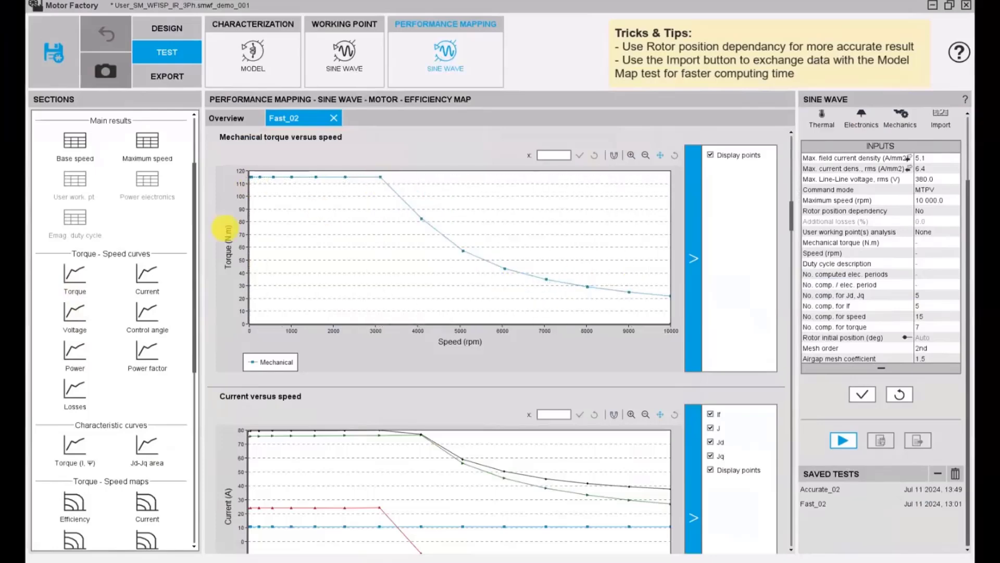
pyautogui.scroll(2, 80, 261)
pyautogui.click(71, 239)
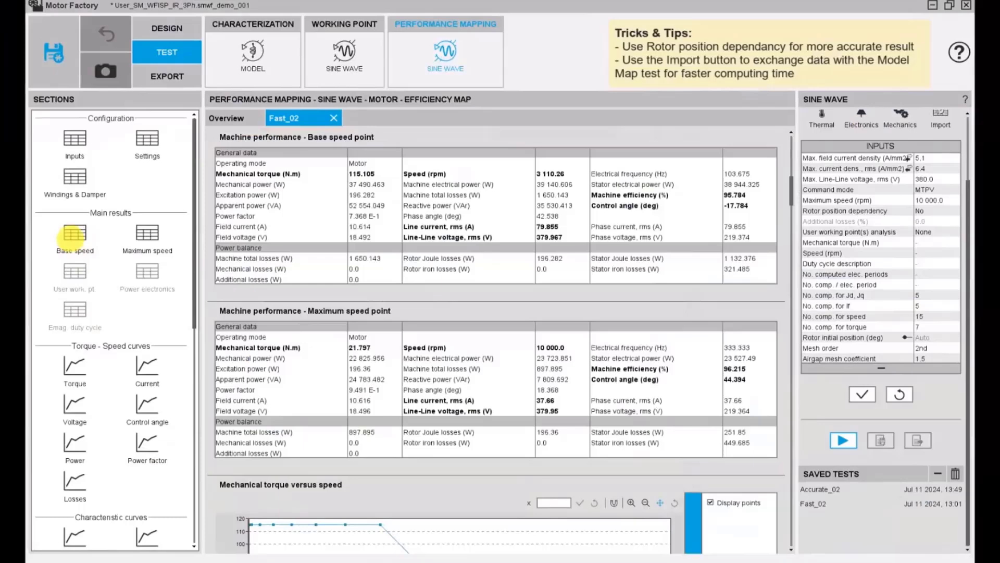
pyautogui.click(363, 173)
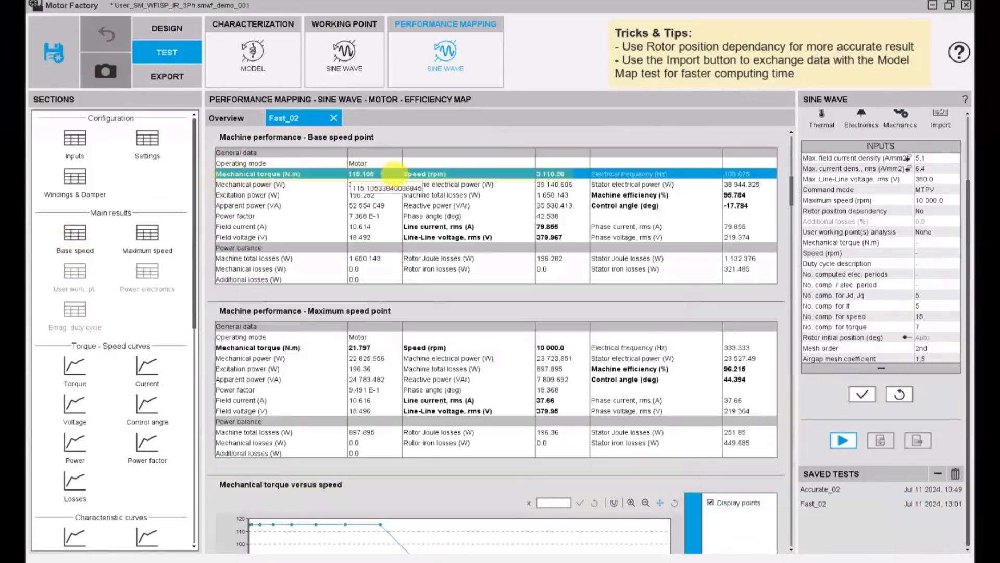
pyautogui.click(548, 237)
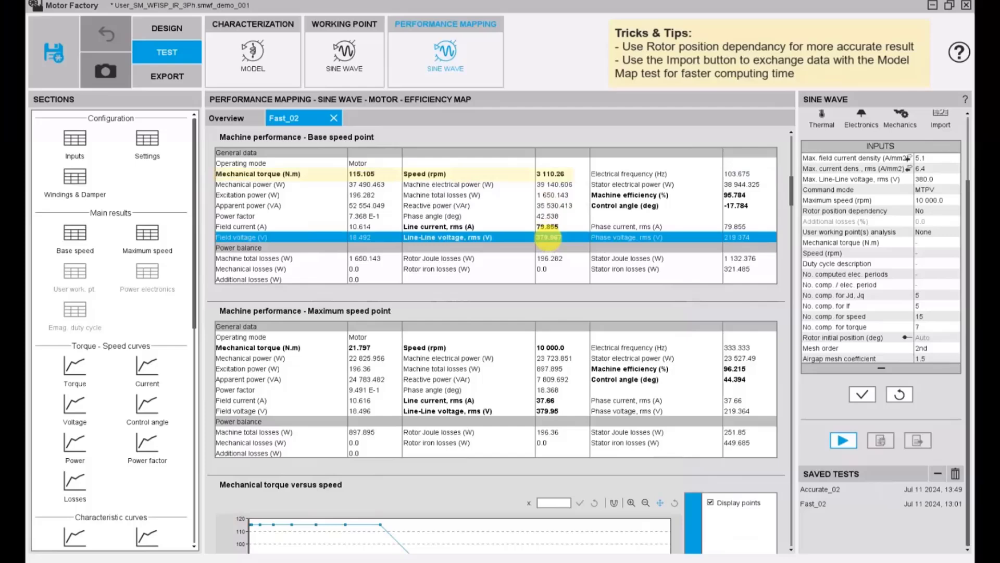
pyautogui.click(923, 210)
# - Set rotor position dependency to Yes, run the accurate efficiency map, and view the Accurate_02 map
pyautogui.click(925, 232)
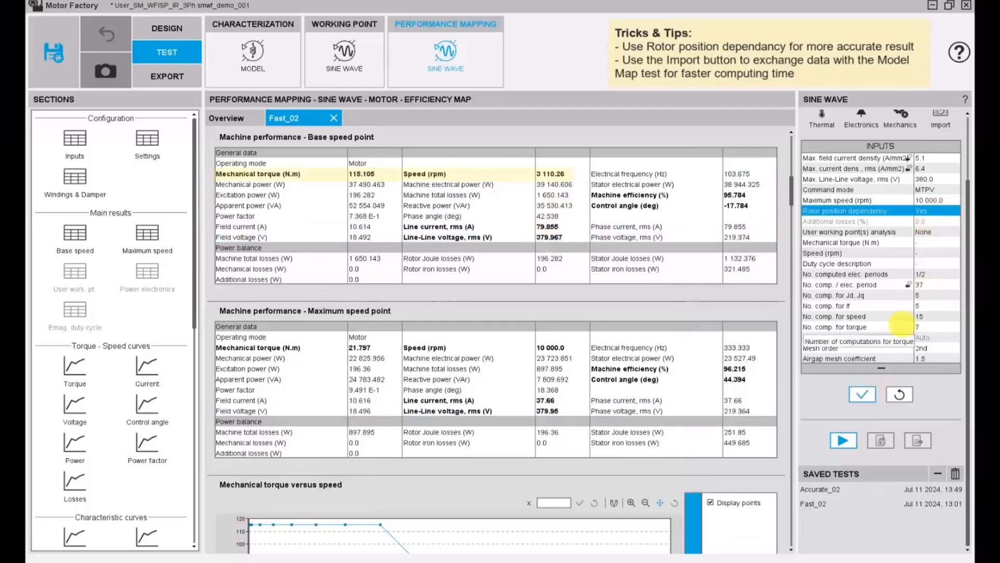
pyautogui.click(863, 395)
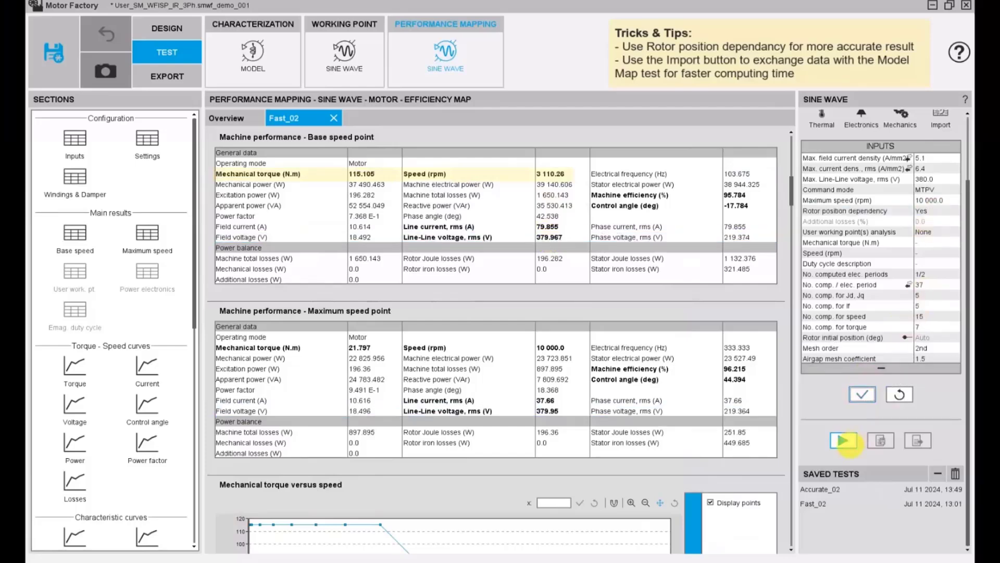
pyautogui.click(842, 441)
pyautogui.scroll(-5, 73, 365)
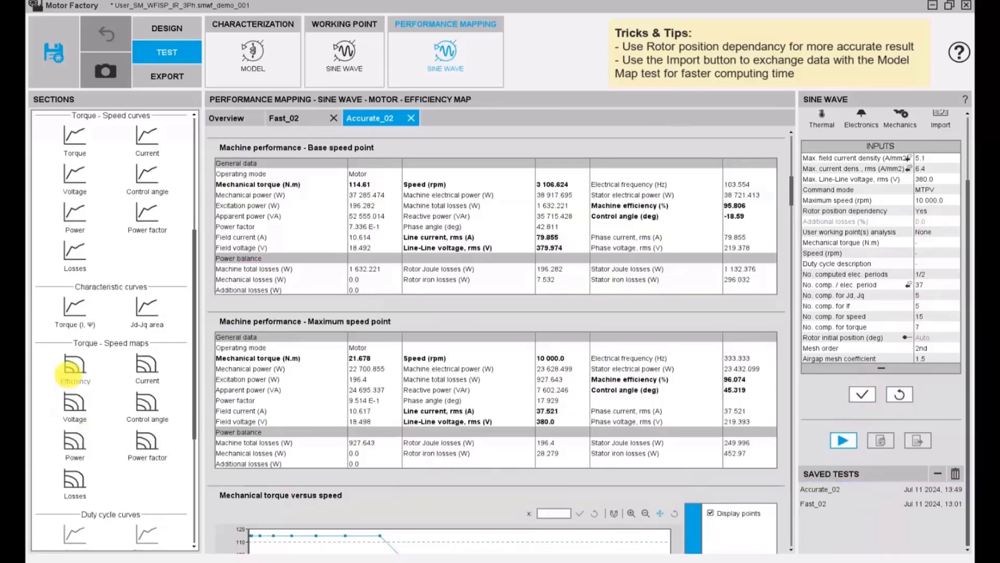
pyautogui.click(73, 368)
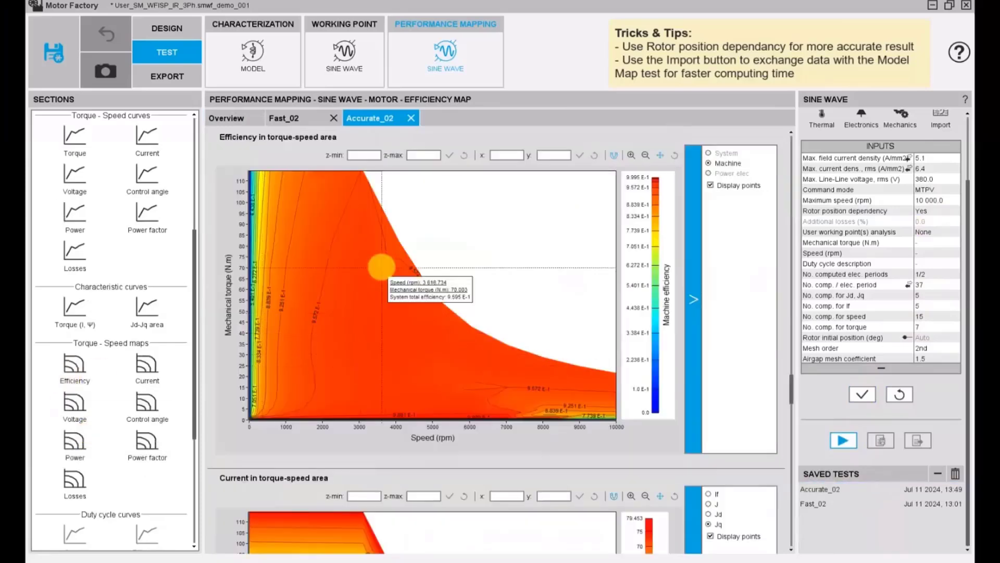
pyautogui.scroll(3, 382, 266)
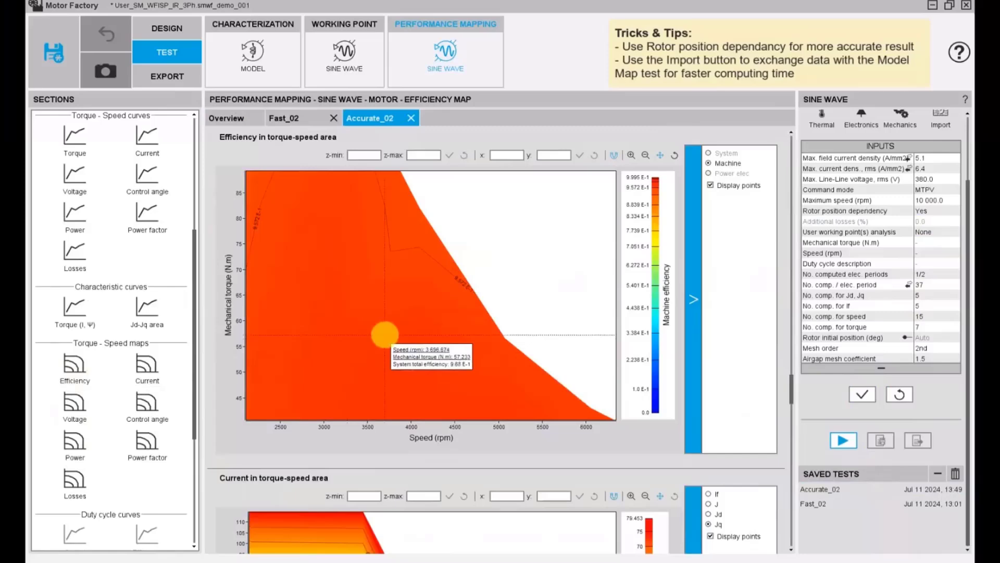
pyautogui.moveTo(346, 324); pyautogui.dragTo(423, 302)
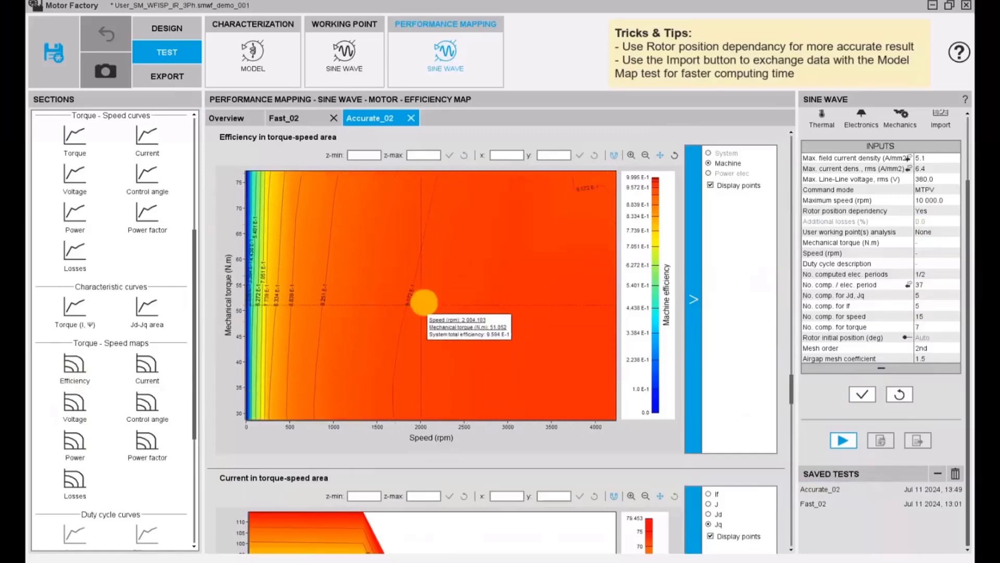
pyautogui.scroll(-3, 286, 305)
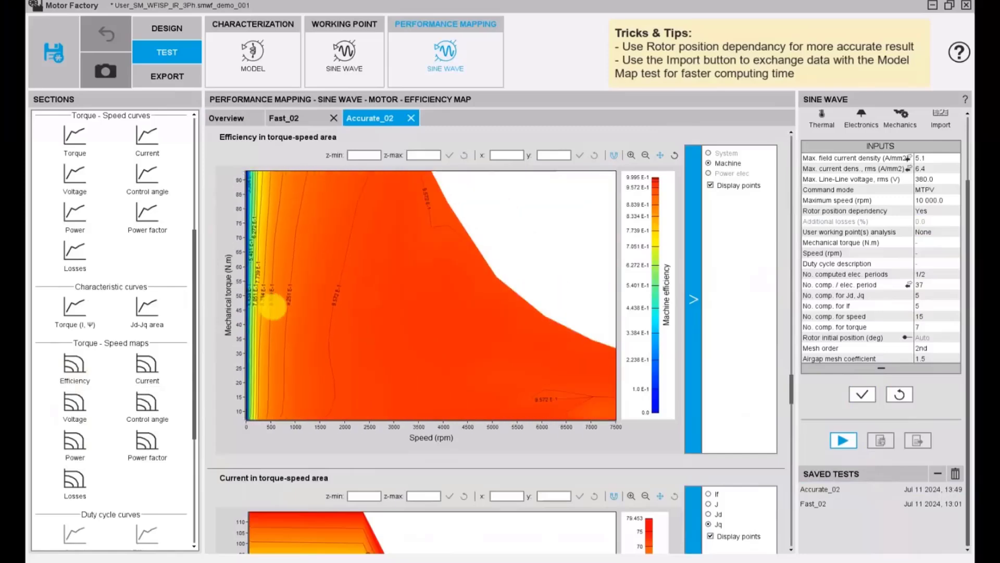
pyautogui.scroll(-2, 272, 307)
pyautogui.scroll(5, 73, 320)
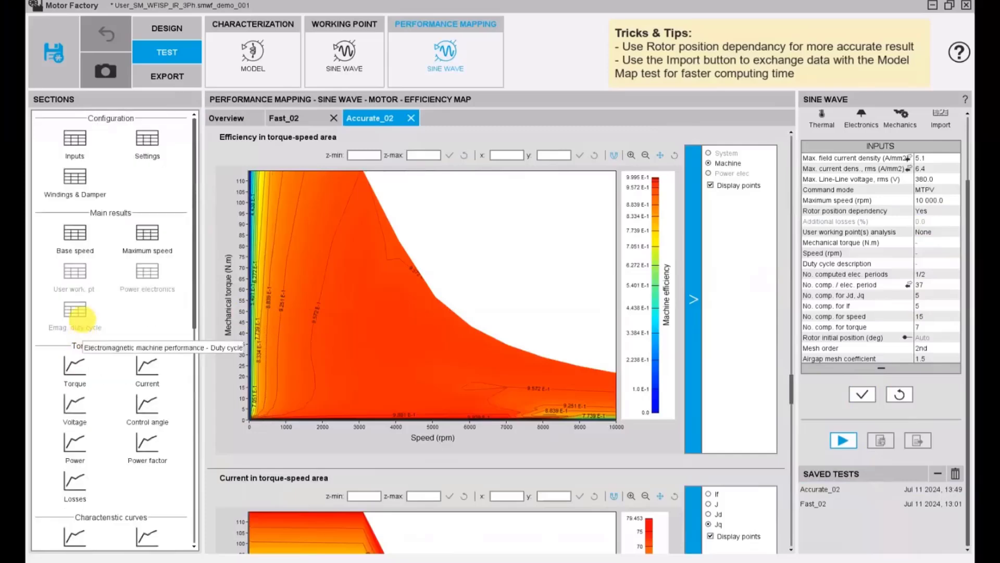
# - Check the input summary and base-speed results (114.61 N·m, iron losses), then show the losses map
pyautogui.click(75, 143)
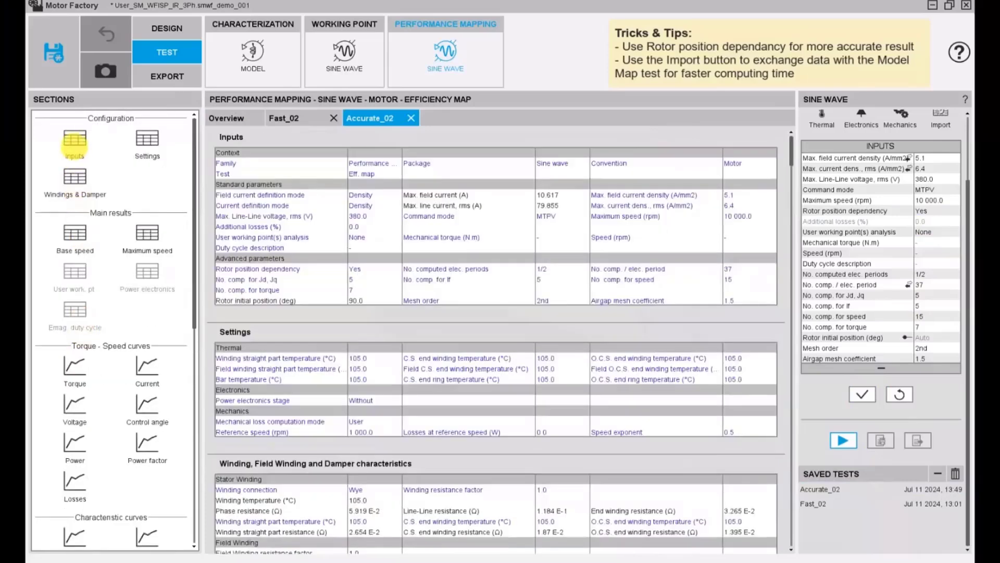
pyautogui.click(76, 232)
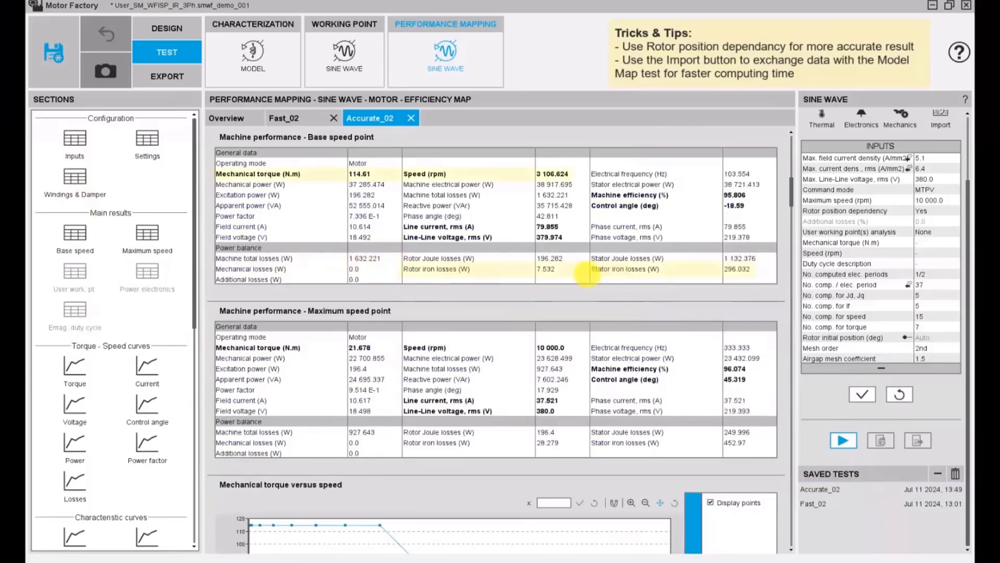
pyautogui.click(536, 269)
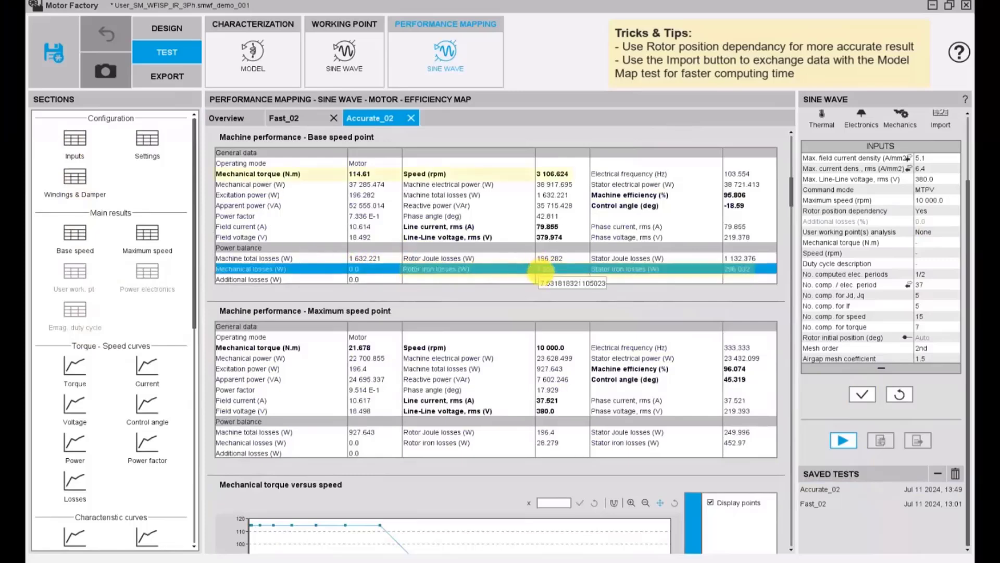
pyautogui.click(358, 173)
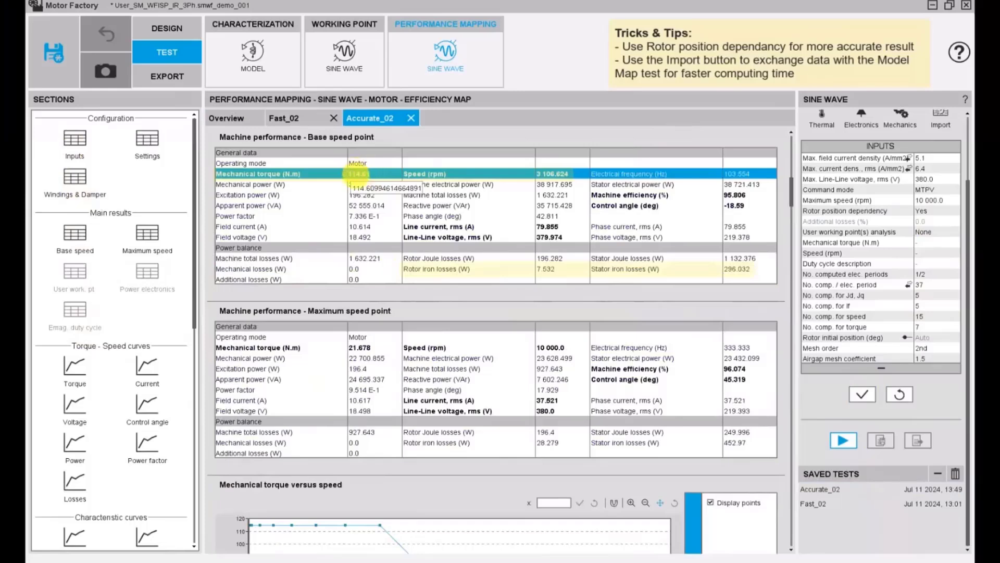
pyautogui.scroll(-5, 138, 439)
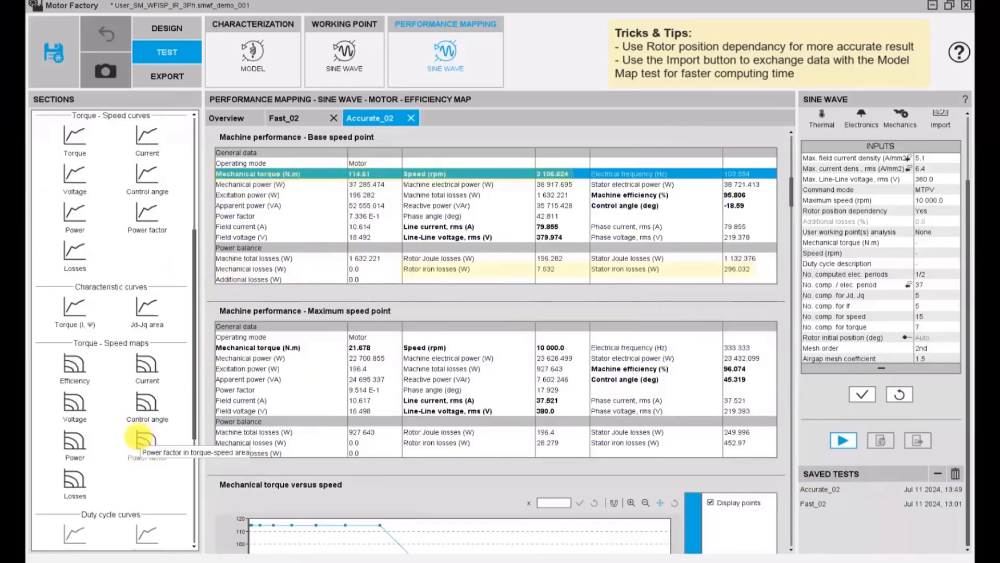
pyautogui.scroll(-4, 136, 433)
pyautogui.click(74, 268)
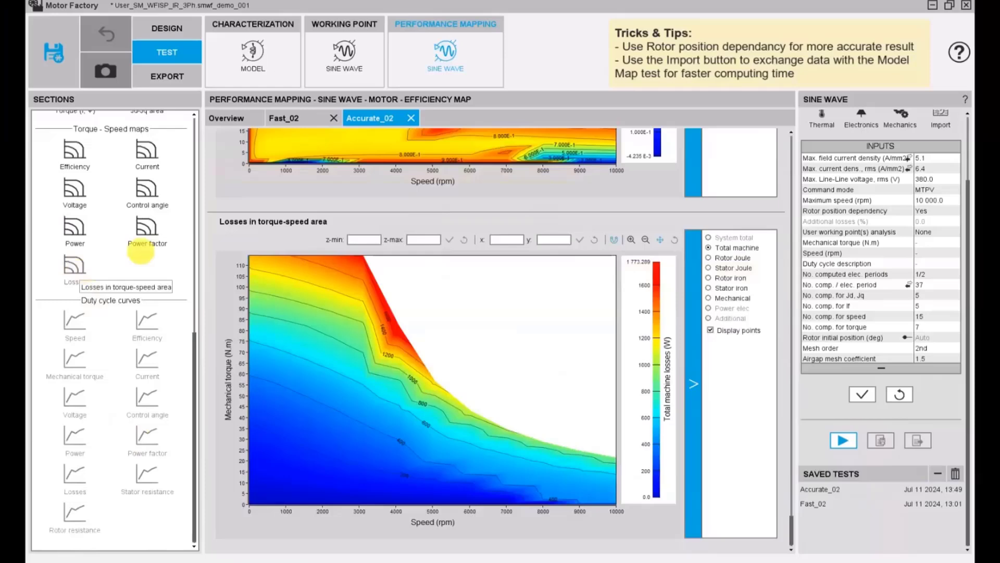
# - After viewing rotor iron losses, set the working-point analysis to Duty cycle and run the test
pyautogui.click(731, 278)
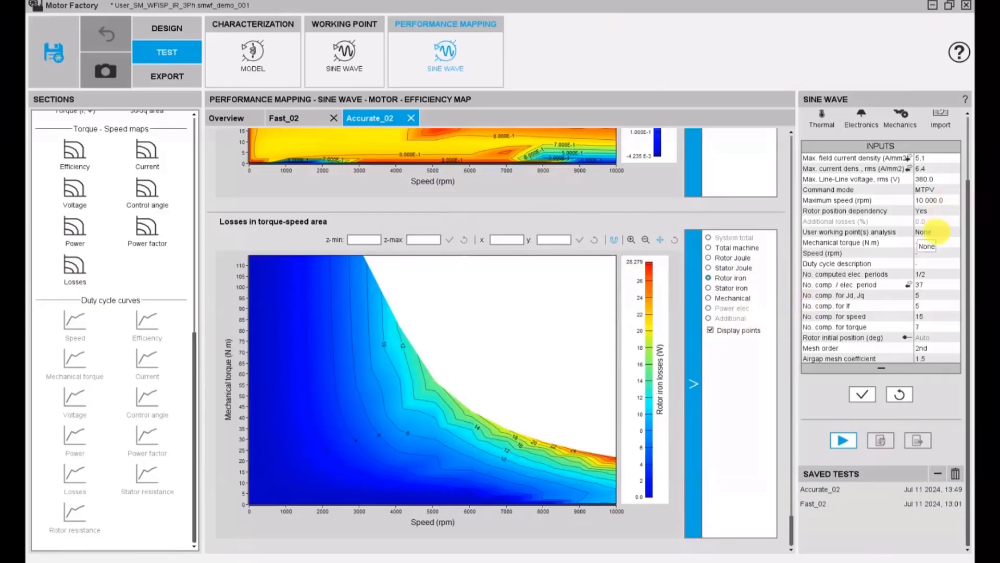
pyautogui.click(932, 256)
pyautogui.click(935, 264)
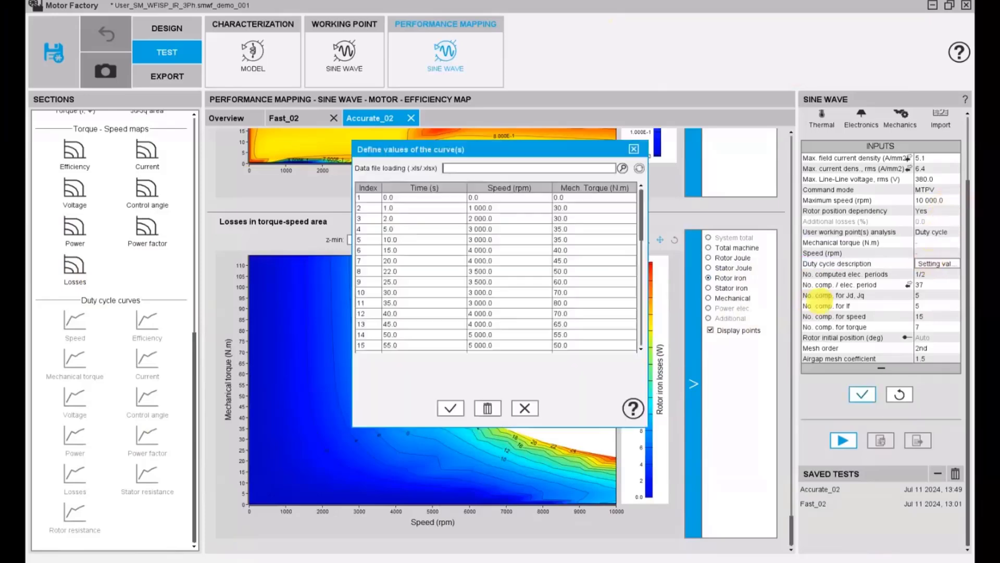
pyautogui.scroll(-10, 461, 320)
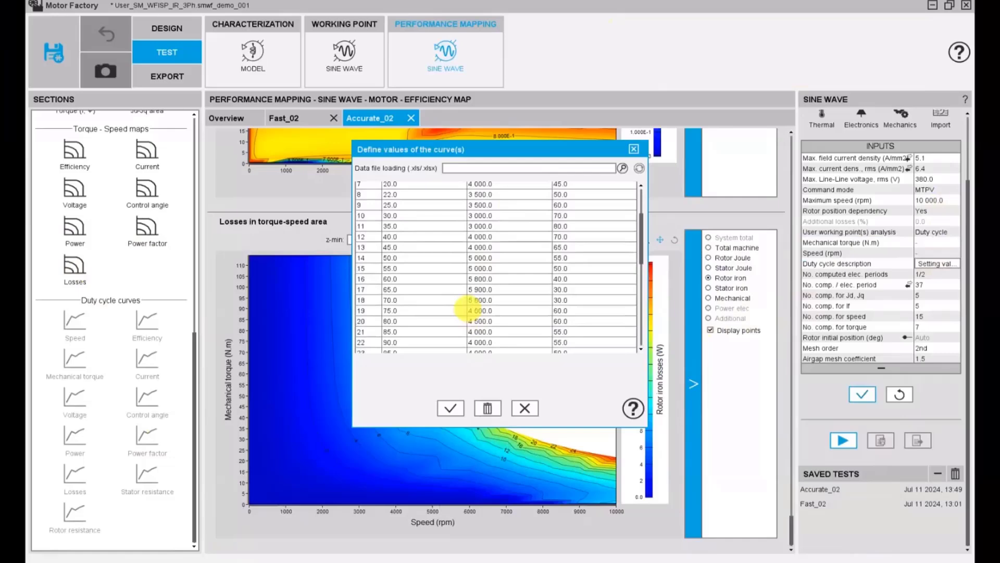
pyautogui.click(451, 408)
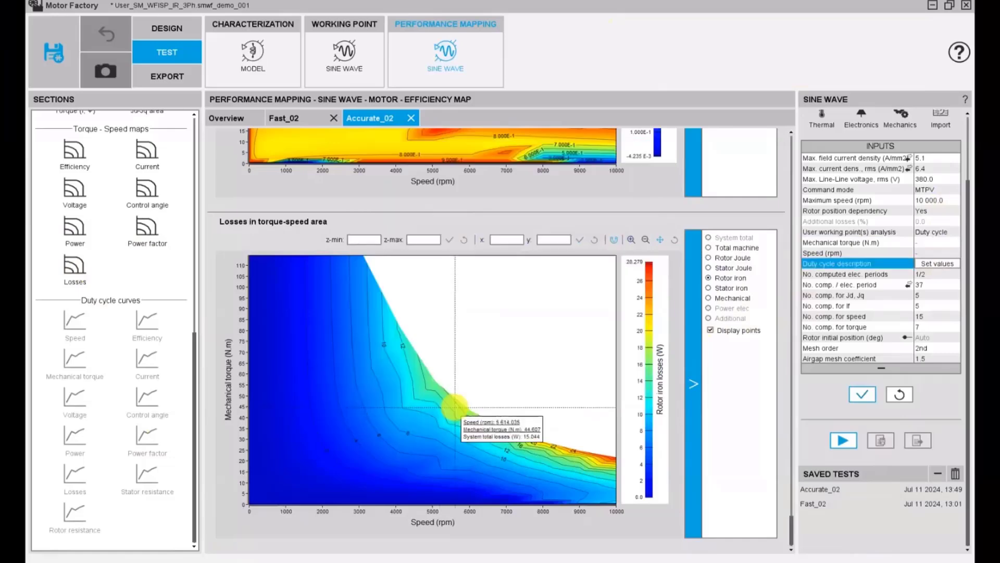
pyautogui.click(863, 394)
pyautogui.click(843, 440)
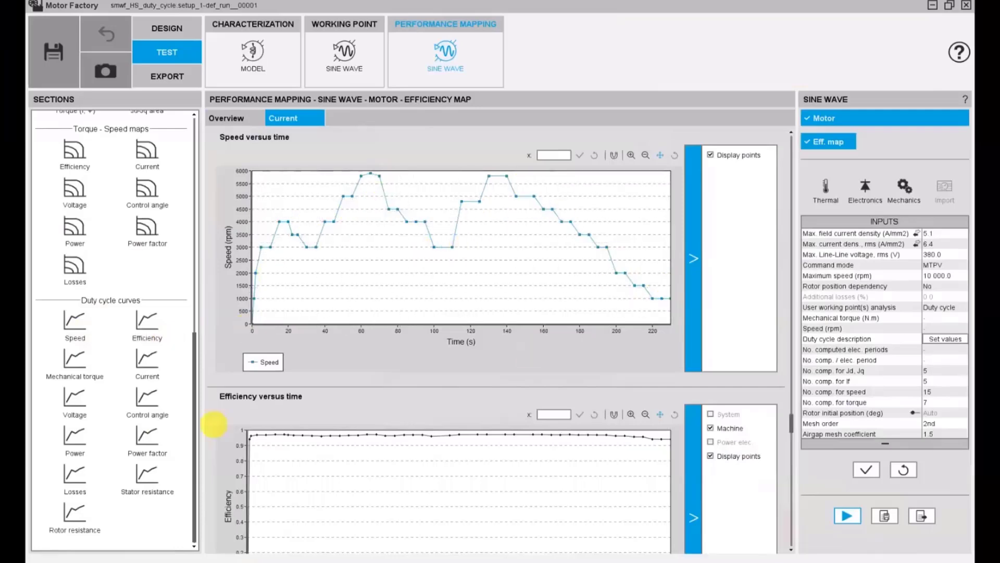
# - Plot mechanical torque, currents and efficiency over the duty cycle
pyautogui.click(75, 360)
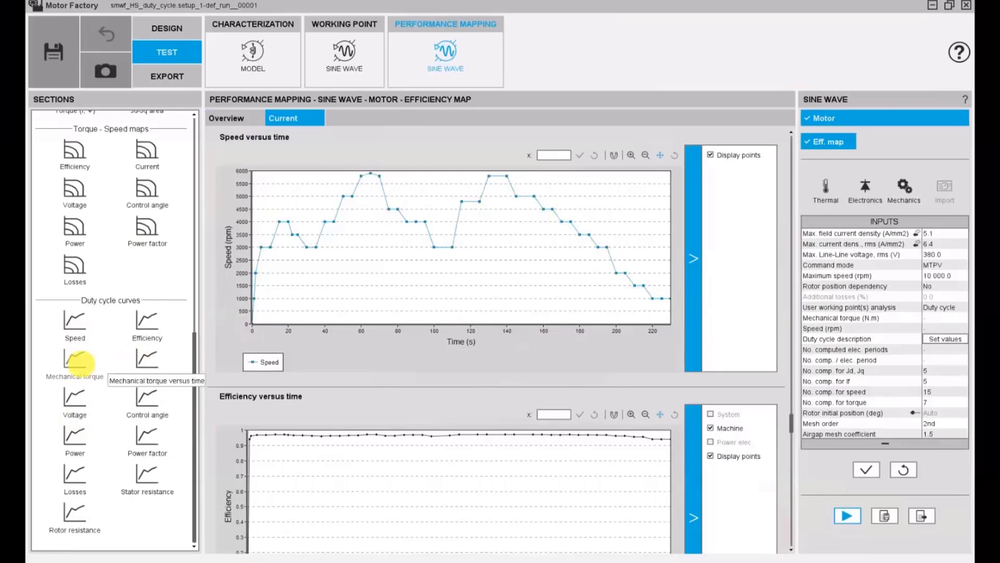
pyautogui.click(145, 359)
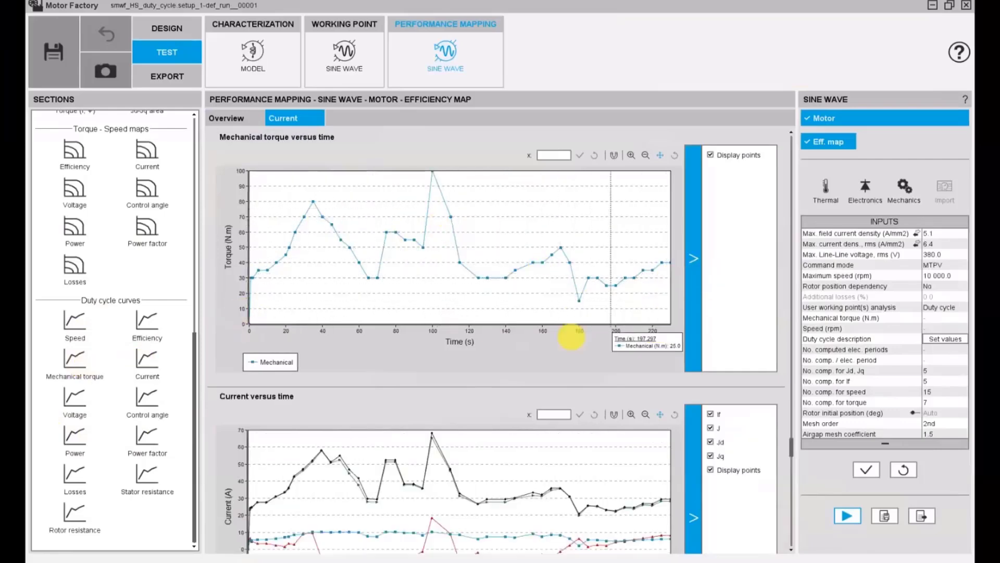
pyautogui.click(146, 322)
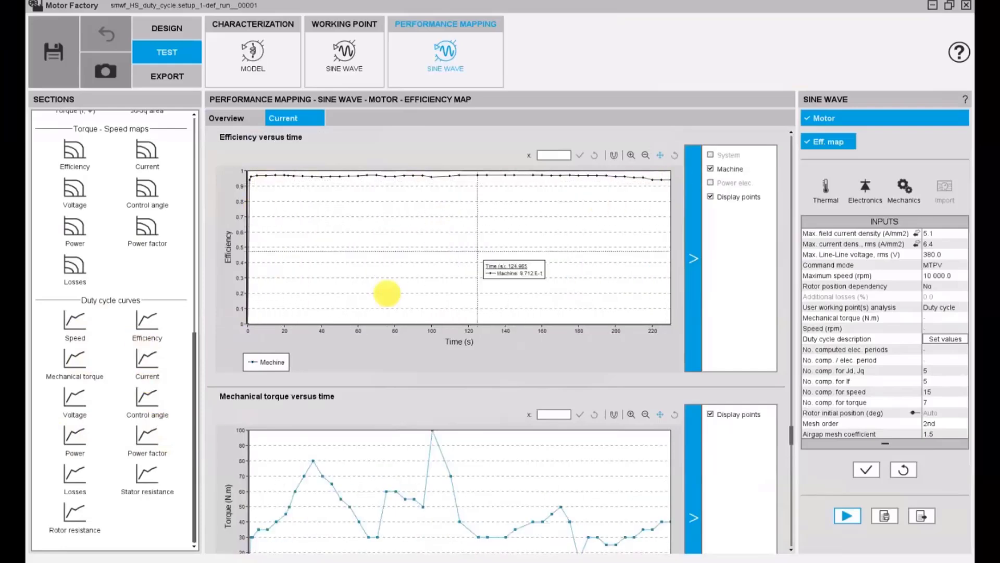
pyautogui.scroll(5, 75, 441)
pyautogui.scroll(3, 75, 440)
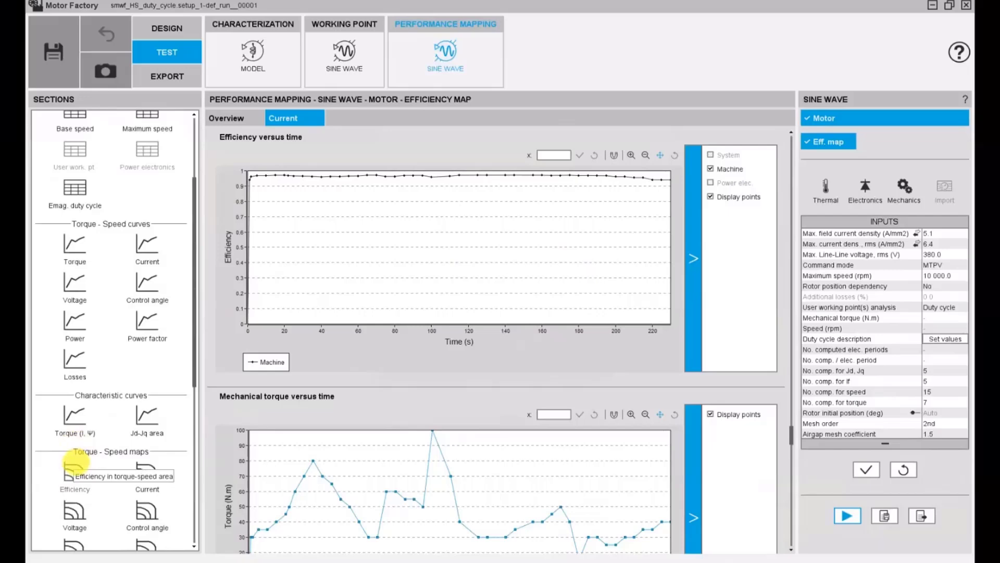
# - Review mean torque, efficiency and electrical power, then the efficiency map with duty-cycle points
pyautogui.click(68, 207)
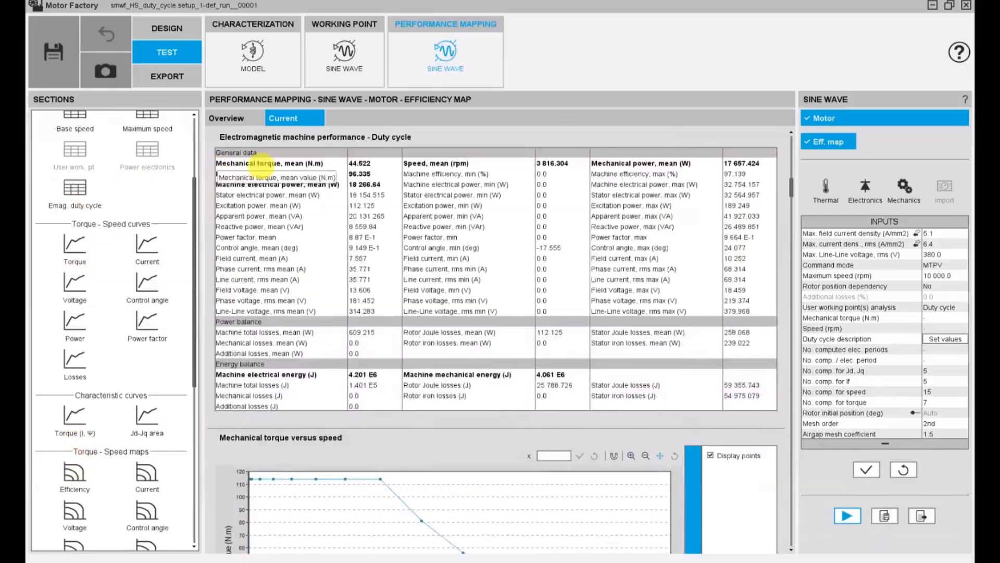
pyautogui.click(260, 163)
pyautogui.click(259, 173)
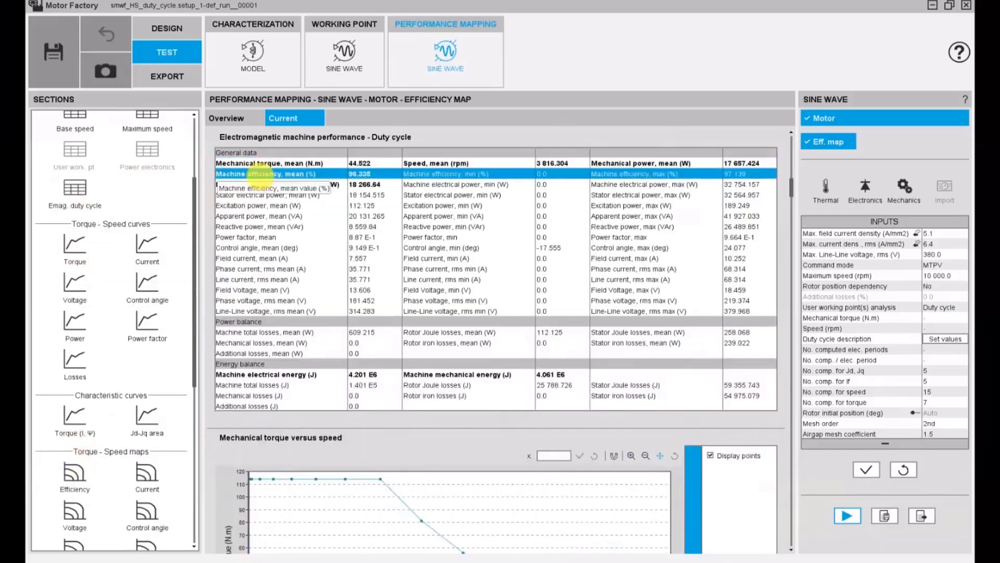
pyautogui.click(261, 184)
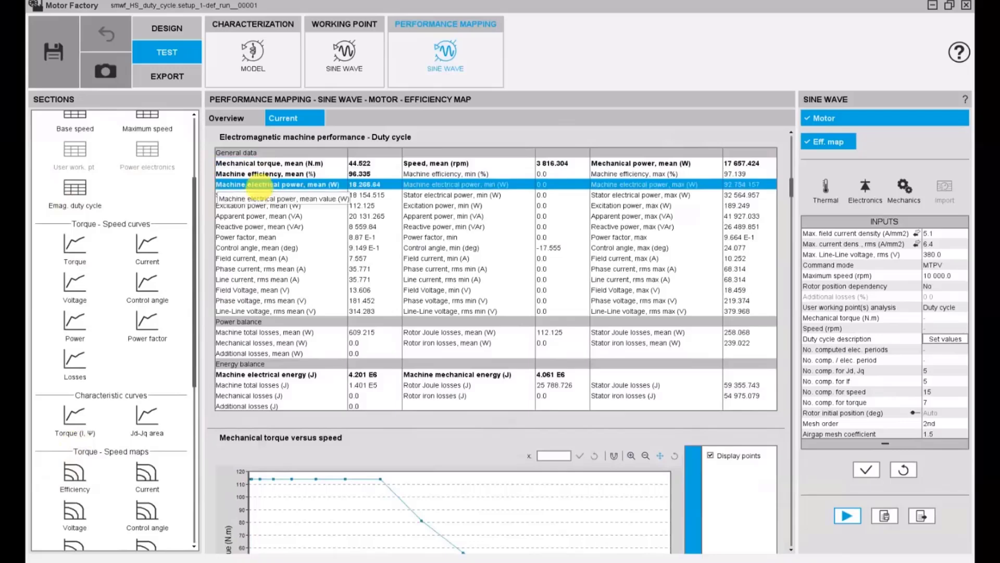
pyautogui.click(75, 473)
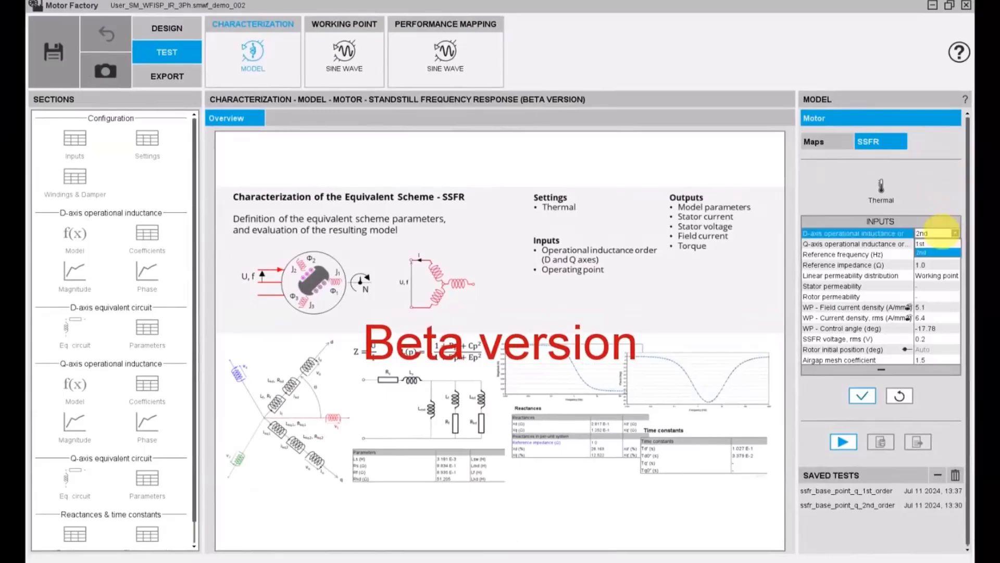
# - Set Q-axis inductance order to 1st, enable linear permeability distribution, and apply
pyautogui.click(932, 255)
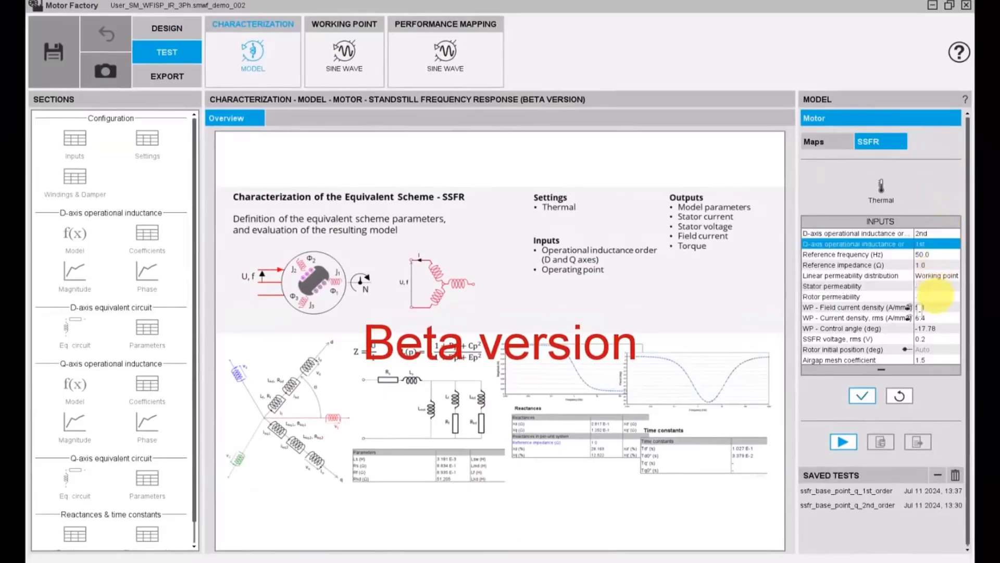
pyautogui.click(932, 276)
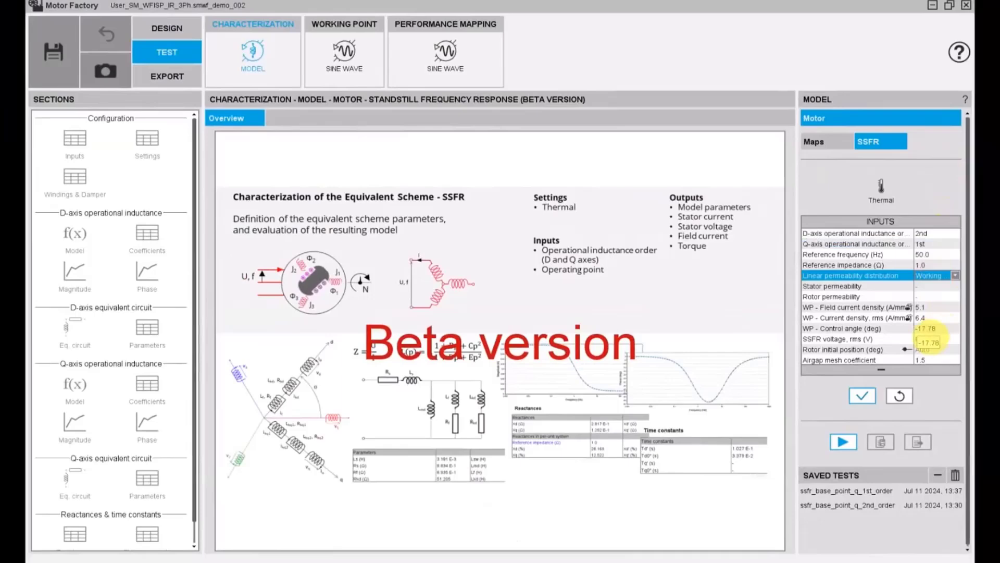
pyautogui.click(862, 396)
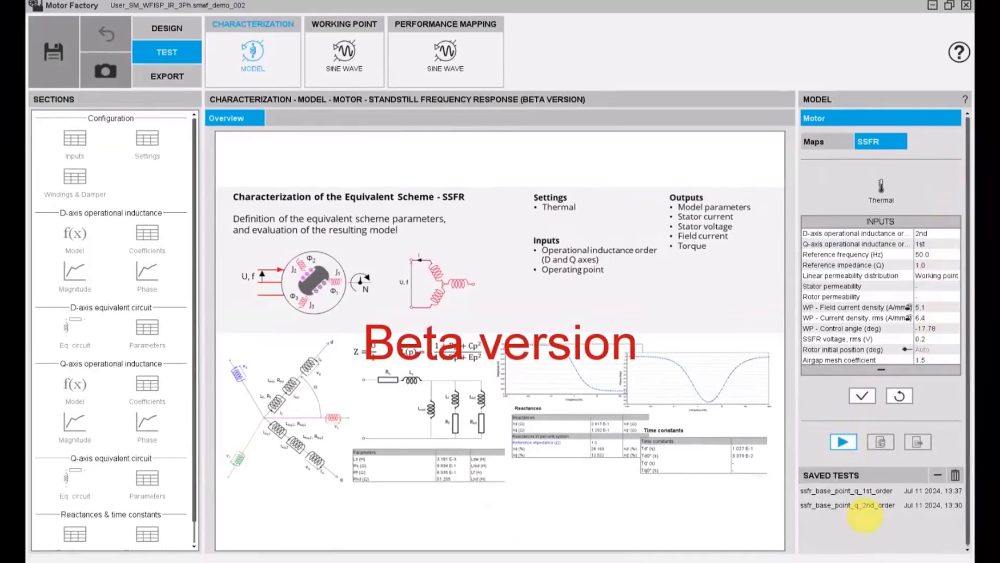
# - Open the saved first-order SSFR test and browse its settings, winding and D-axis inductance sections
pyautogui.click(863, 493)
pyautogui.doubleClick(864, 493)
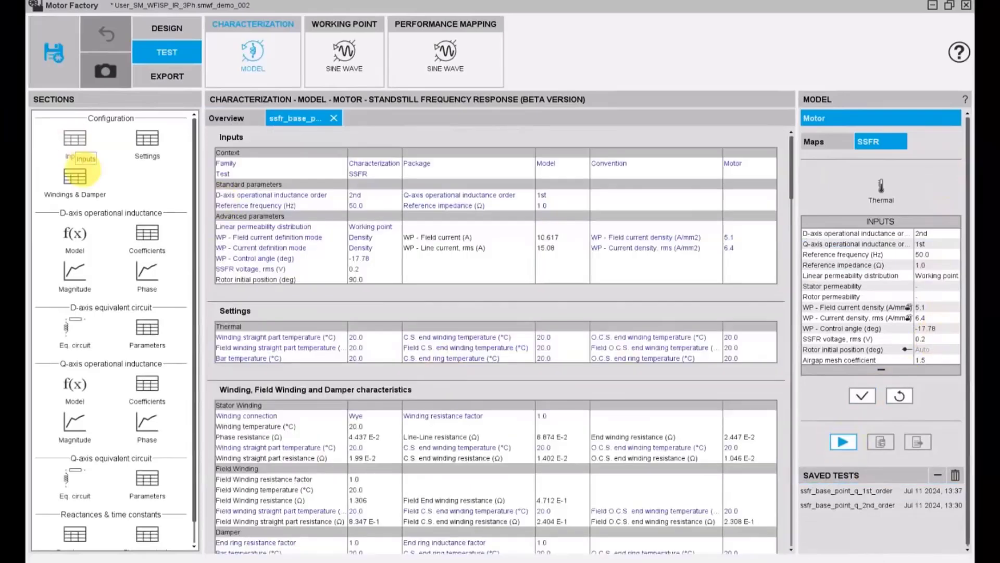
pyautogui.click(75, 178)
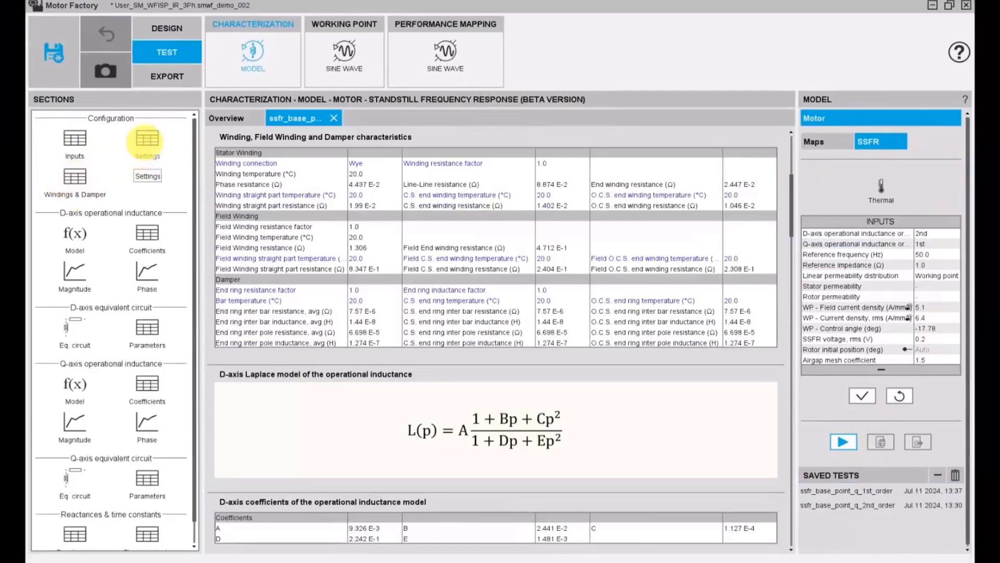
pyautogui.click(147, 138)
pyautogui.click(76, 178)
pyautogui.click(76, 232)
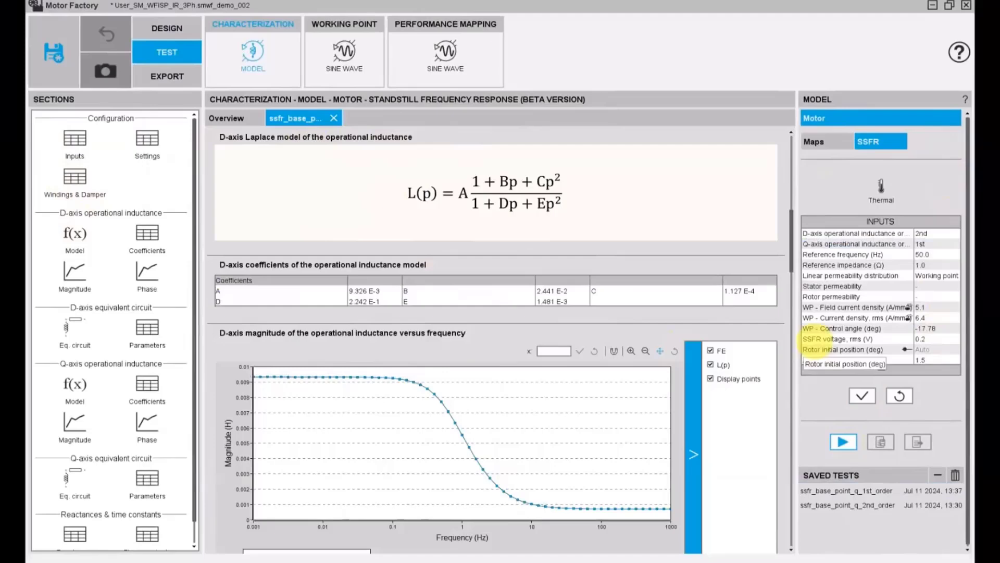
pyautogui.scroll(-3, 823, 339)
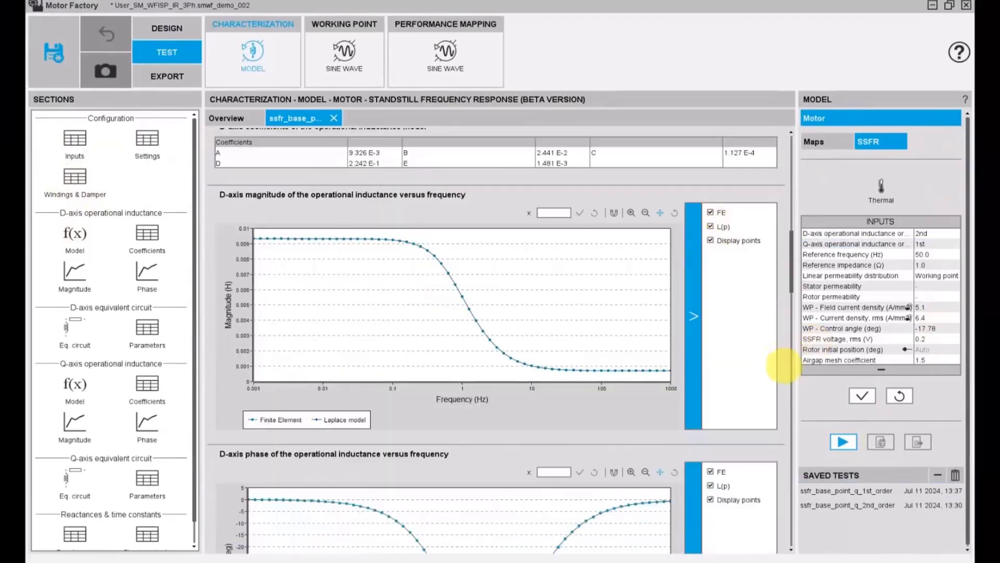
pyautogui.scroll(-2, 785, 368)
pyautogui.scroll(-3, 786, 368)
# - Toggle the L(p) phase curve and inspect the Ls, Rs, Rf and Rkd parameter values
pyautogui.click(712, 255)
pyautogui.click(712, 255)
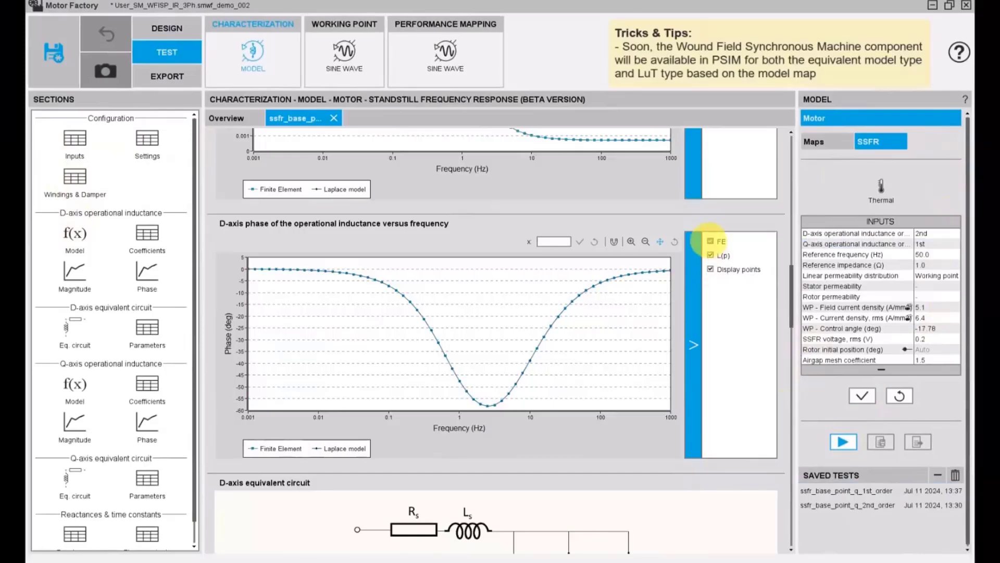
pyautogui.scroll(-6, 771, 373)
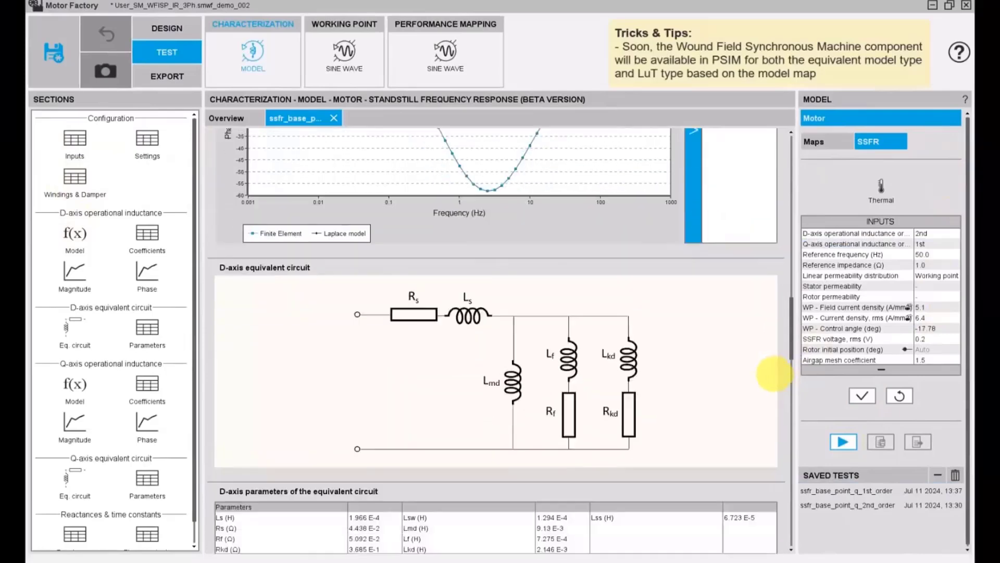
pyautogui.scroll(-1, 772, 373)
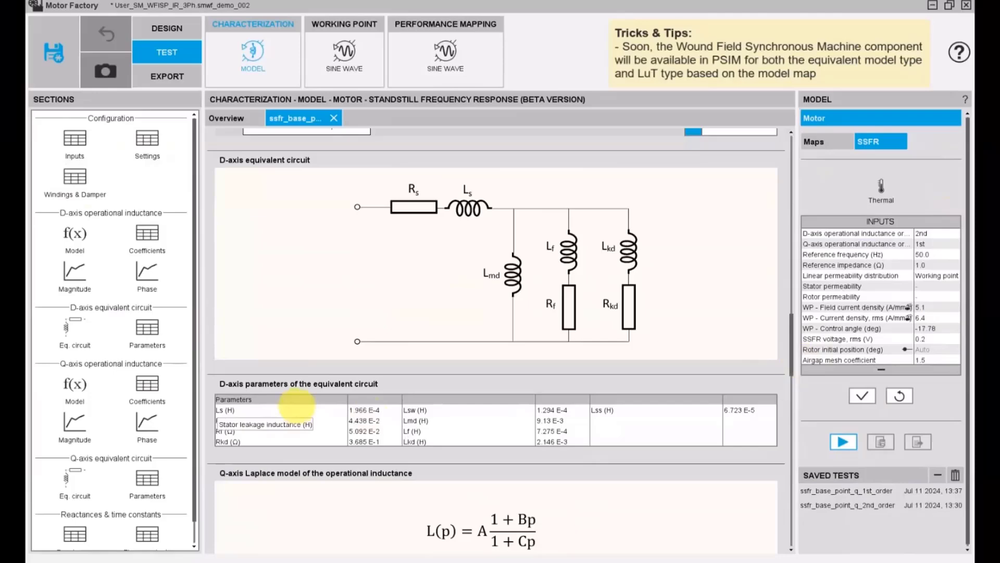
pyautogui.click(293, 410)
pyautogui.click(289, 421)
pyautogui.click(291, 431)
pyautogui.click(291, 441)
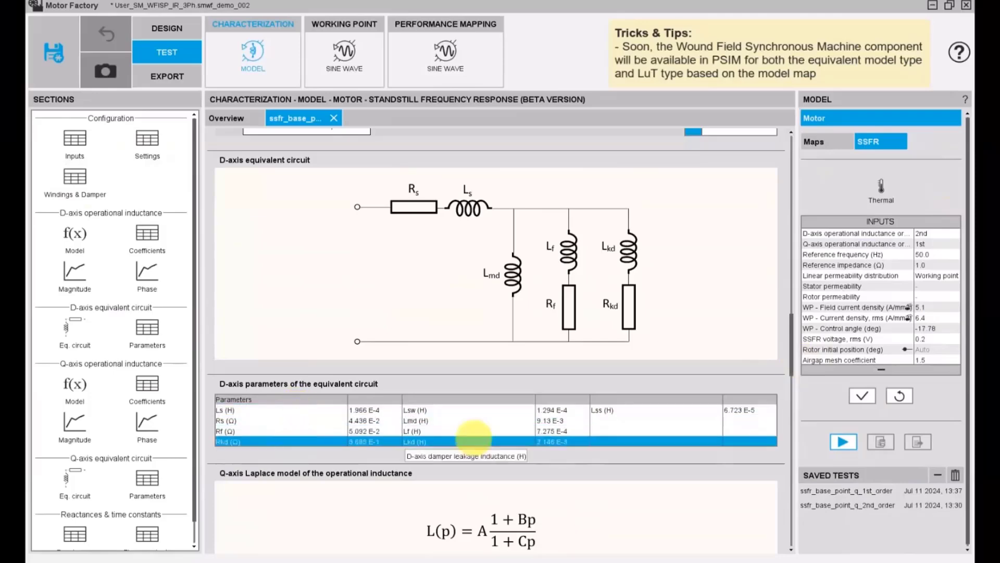
pyautogui.scroll(-1, 785, 410)
pyautogui.scroll(-5, 785, 410)
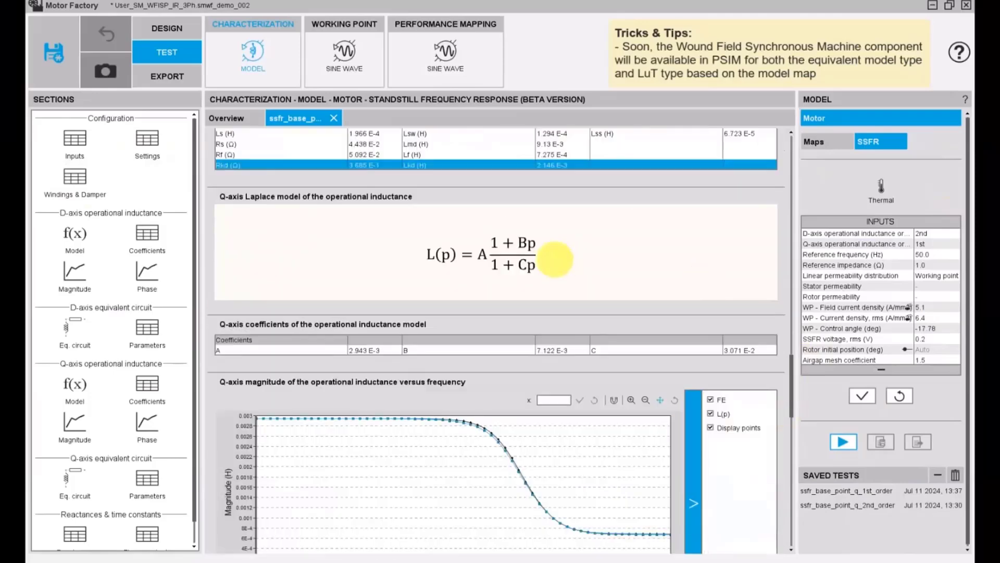
# - Inspect the Q-axis model coefficients and hide the FE curve on the Q-axis phase plot
pyautogui.click(760, 350)
pyautogui.scroll(-5, 783, 373)
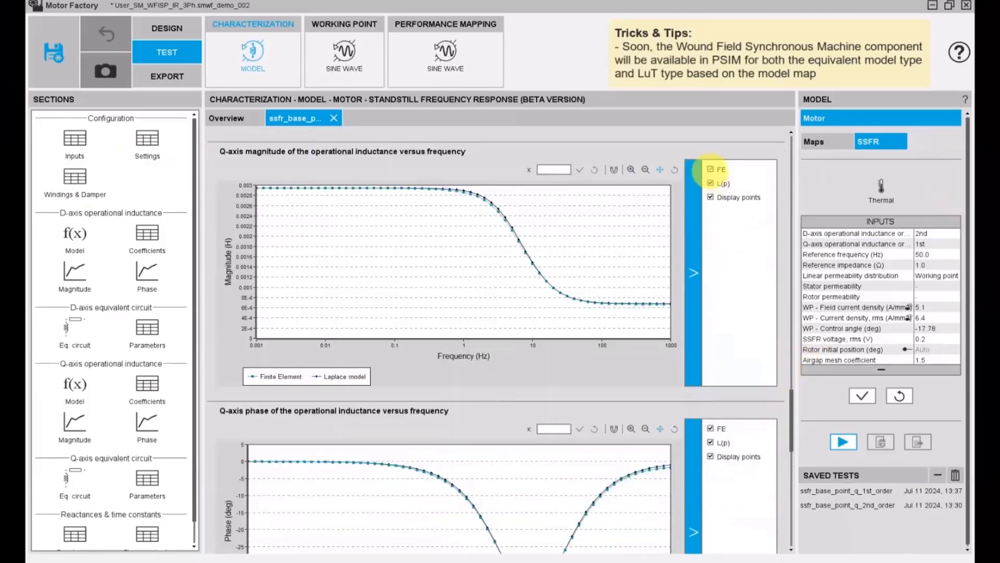
pyautogui.scroll(-5, 770, 223)
pyautogui.click(710, 198)
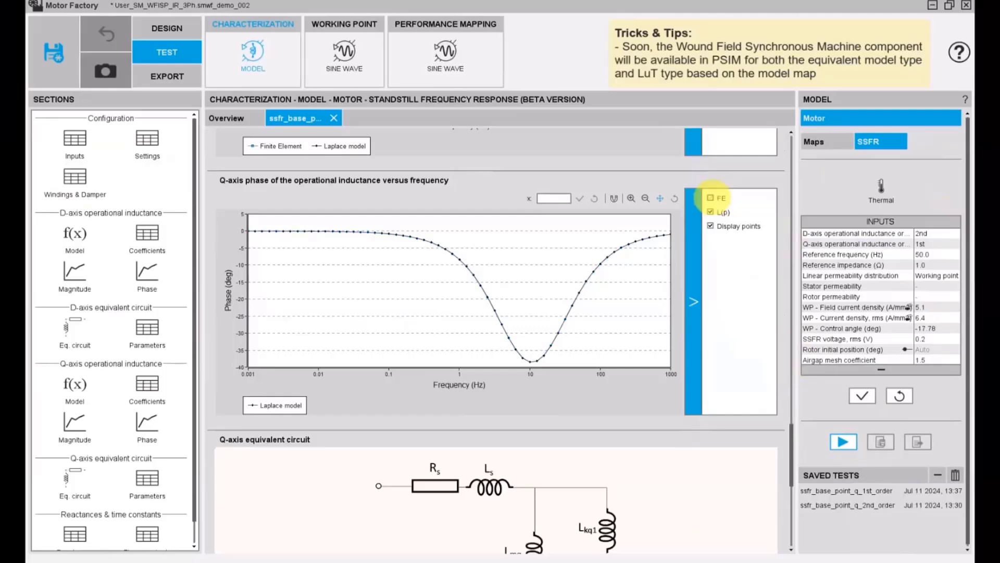
pyautogui.scroll(-6, 784, 271)
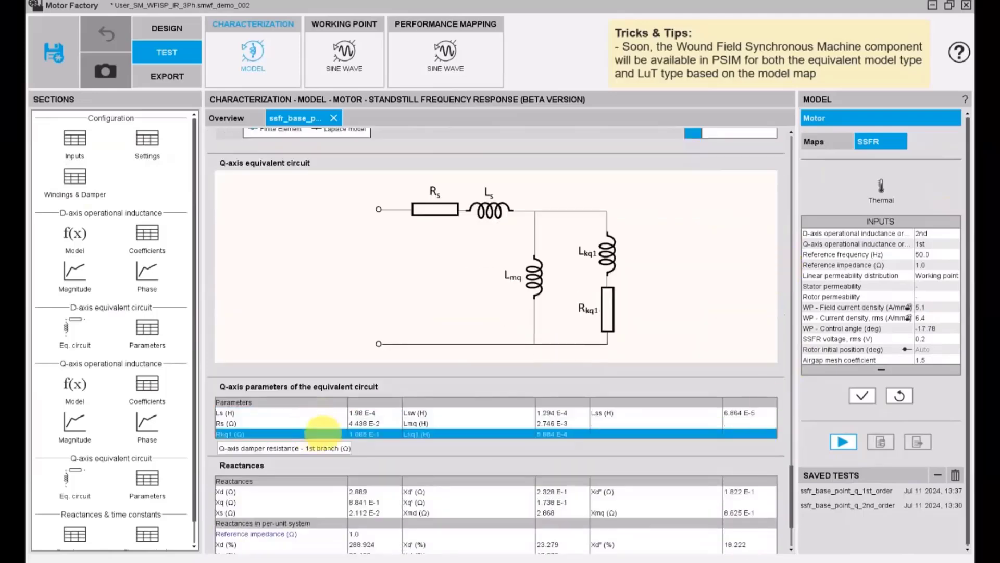
pyautogui.scroll(-3, 778, 406)
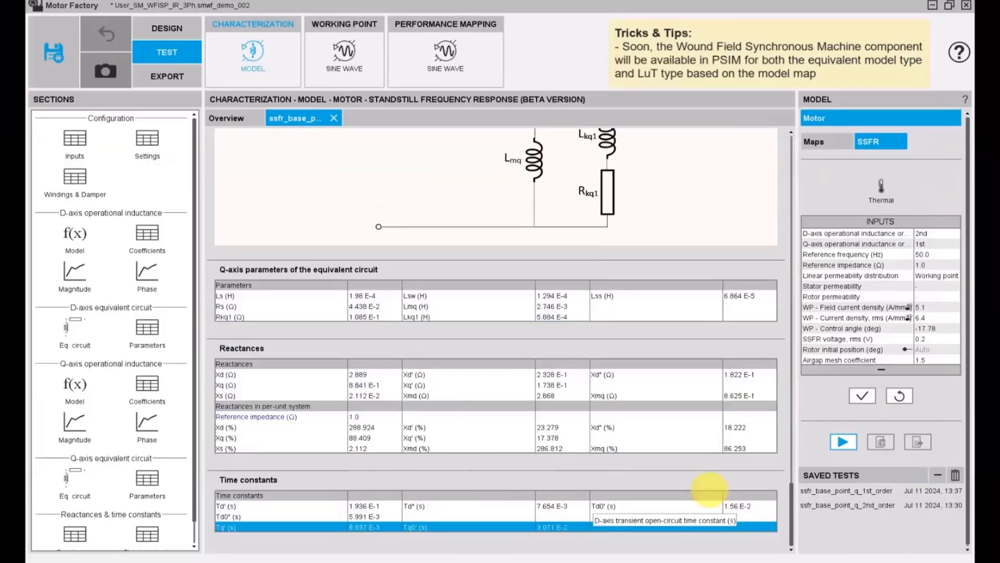
# - Review the d-axis, q-axis and PSIM Parameters tables in Excel, then close it for PSIM
pyautogui.hotkey('alt', 'Tab')
pyautogui.moveTo(57, 119); pyautogui.dragTo(174, 245)
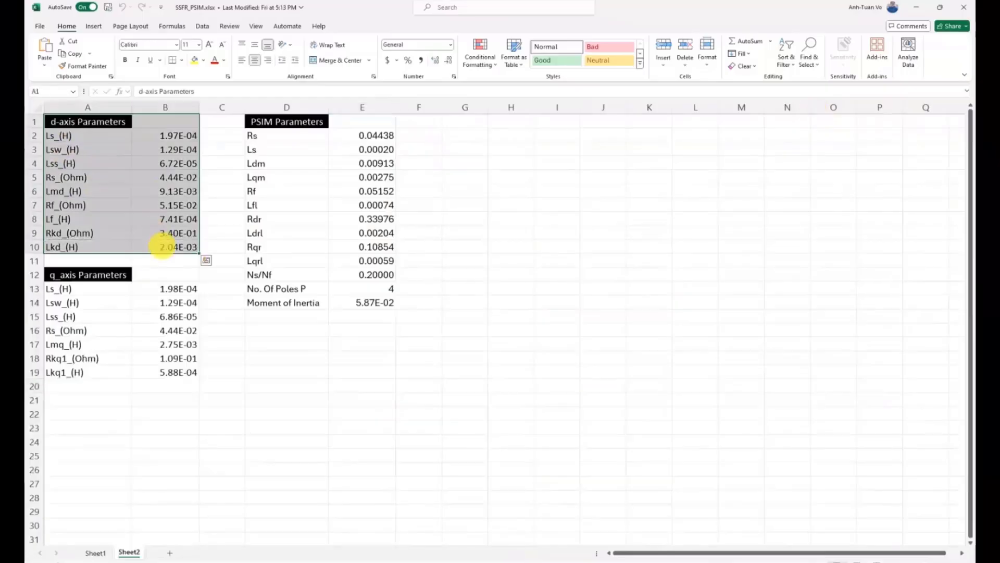
pyautogui.moveTo(109, 274); pyautogui.dragTo(168, 372)
pyautogui.moveTo(266, 121); pyautogui.dragTo(369, 302)
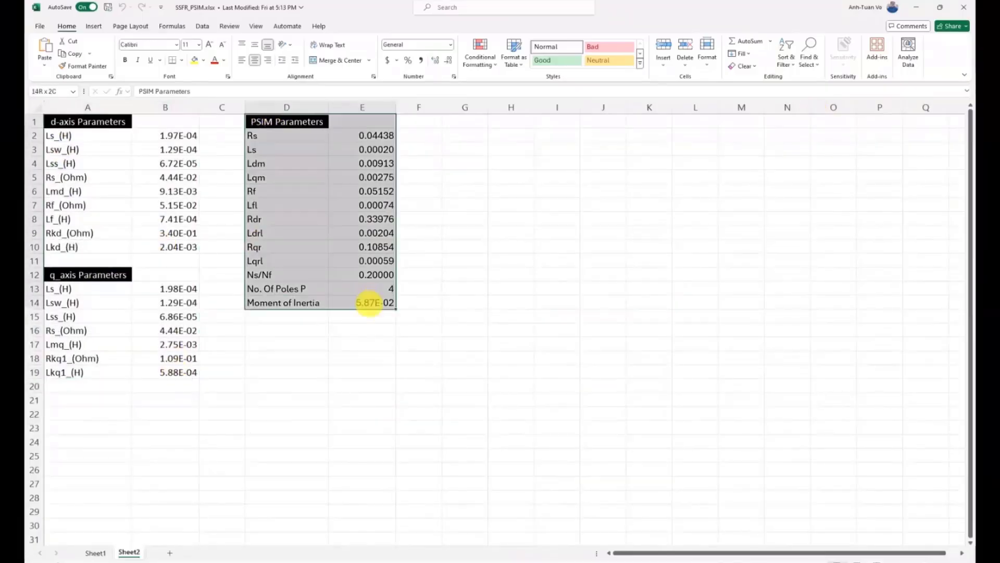
pyautogui.click(963, 7)
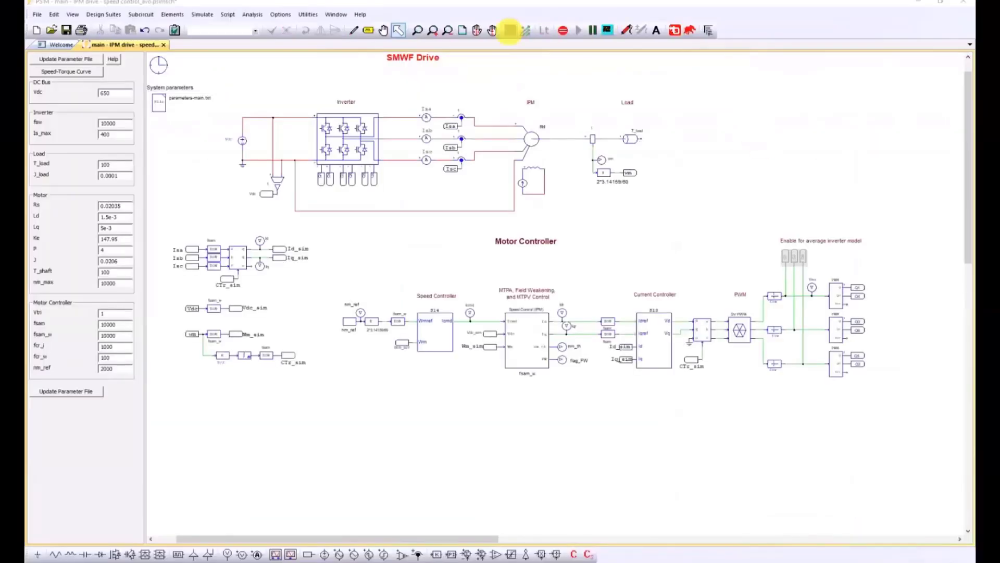
# - Display the simulated speed, Id/Iq and phase-current waveforms in SIMVIEW
pyautogui.click(510, 30)
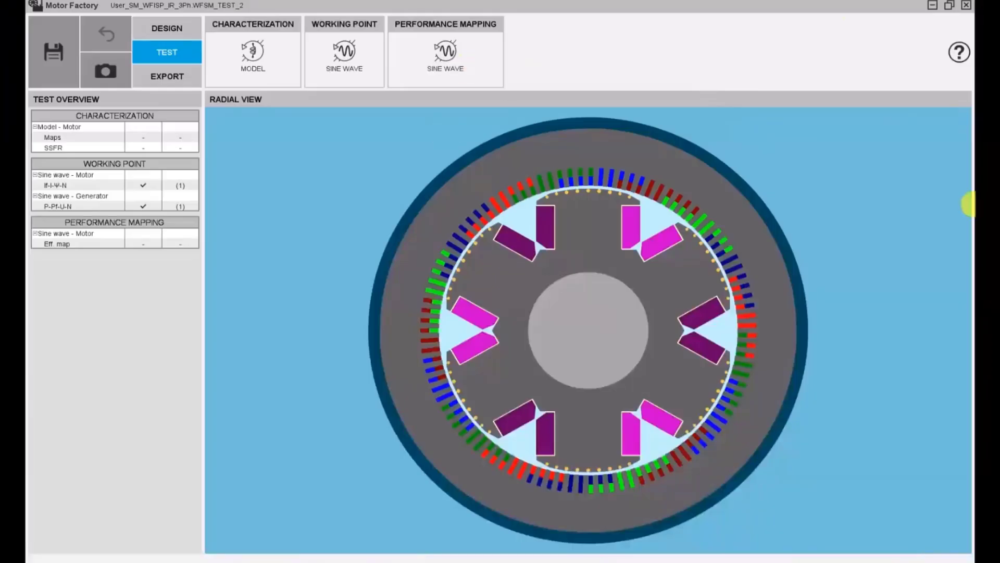
pyautogui.click(167, 29)
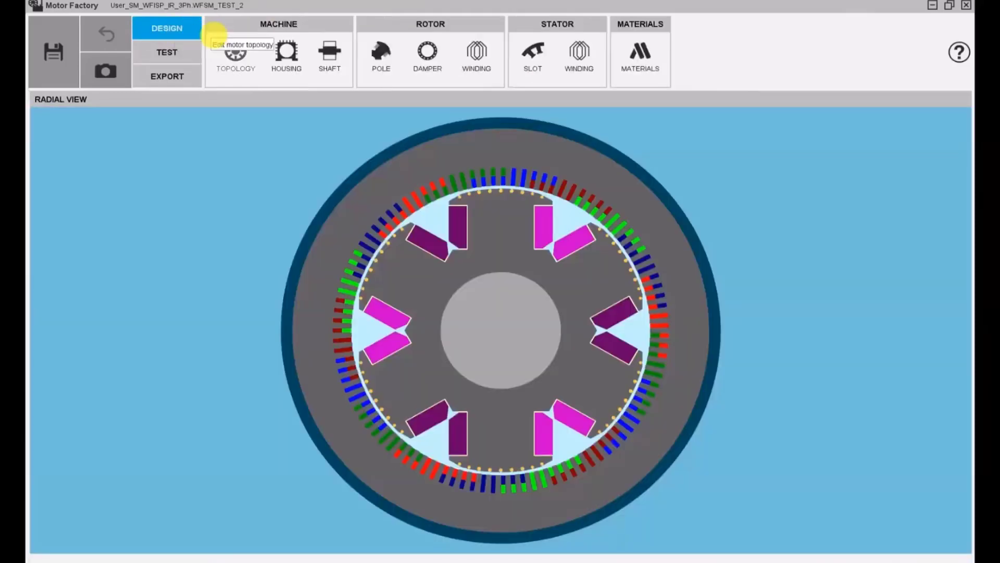
pyautogui.click(236, 52)
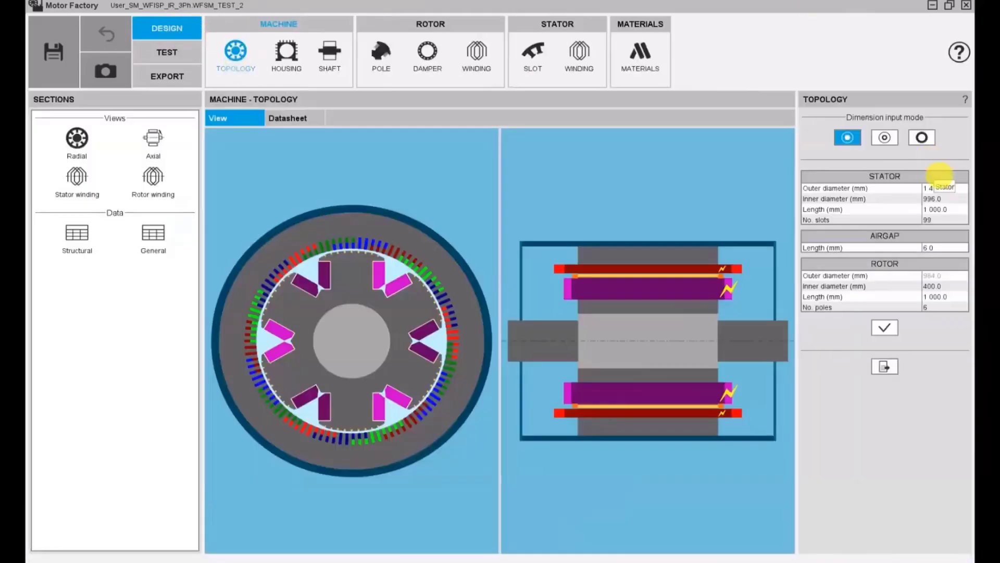
pyautogui.click(952, 209)
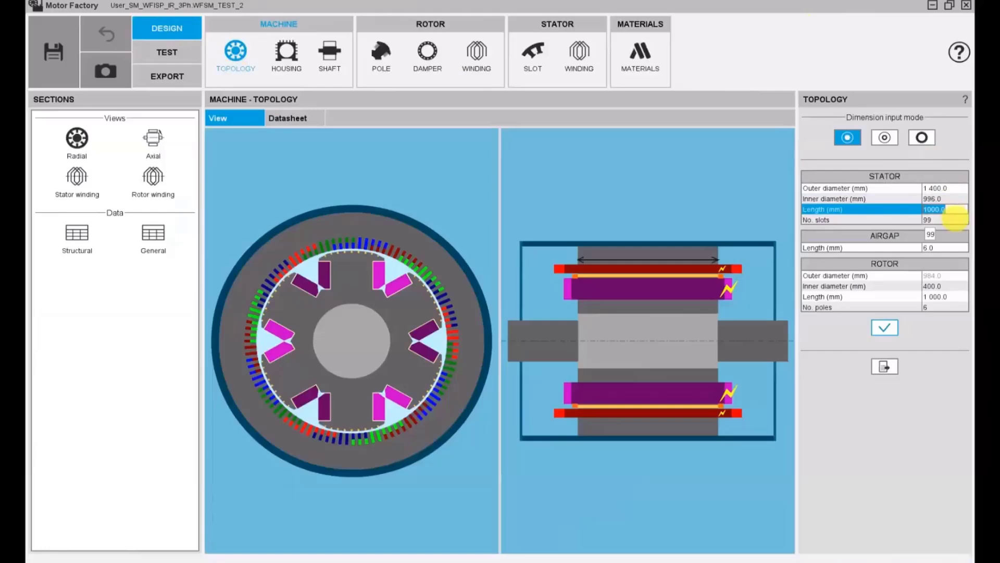
pyautogui.click(945, 247)
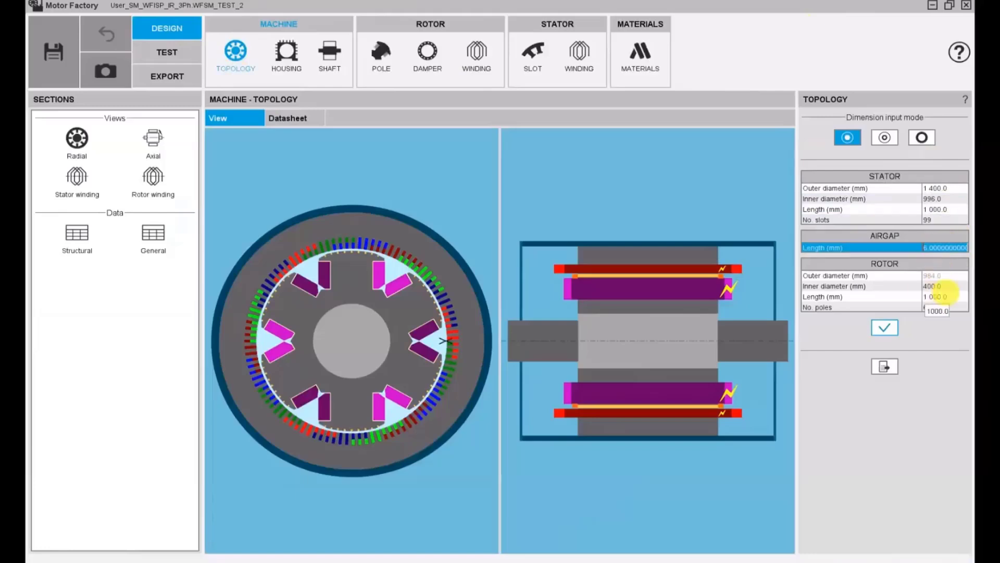
pyautogui.click(945, 295)
pyautogui.click(946, 307)
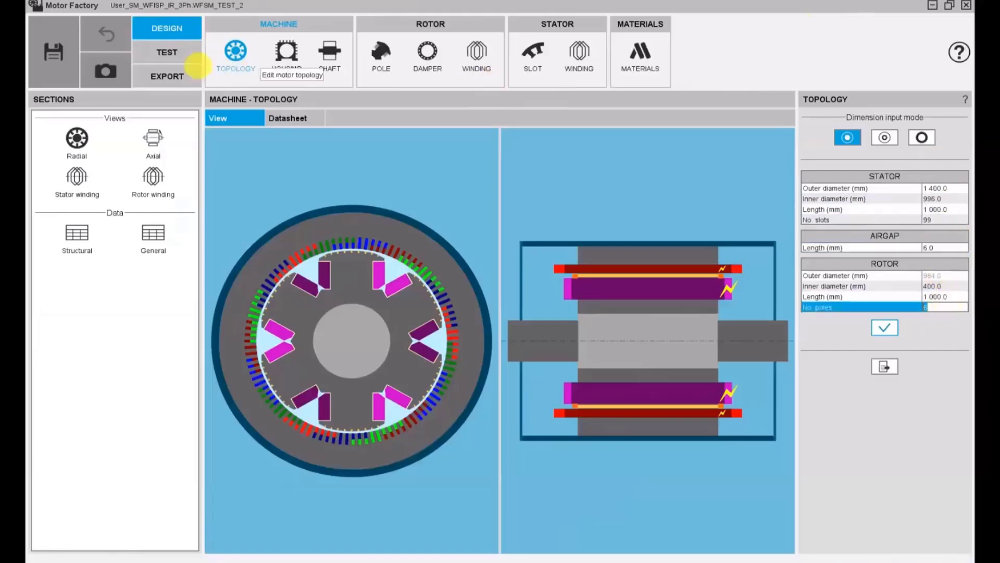
pyautogui.click(166, 52)
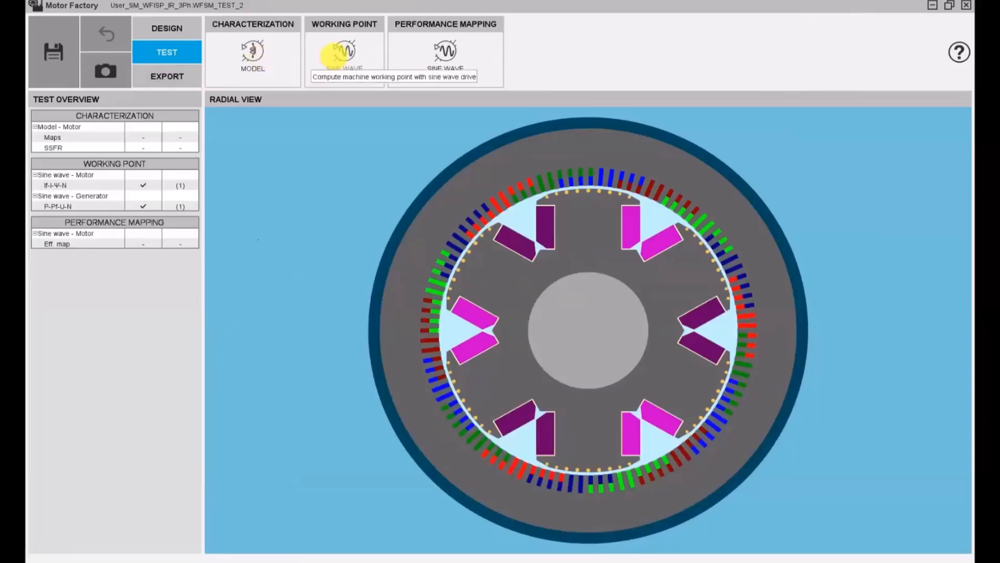
# - Run the sine-wave working point with Generator convention, 6.0 E6 VA apparent power, 0.8 lag, 1200 rpm, 4160 V
pyautogui.click(342, 54)
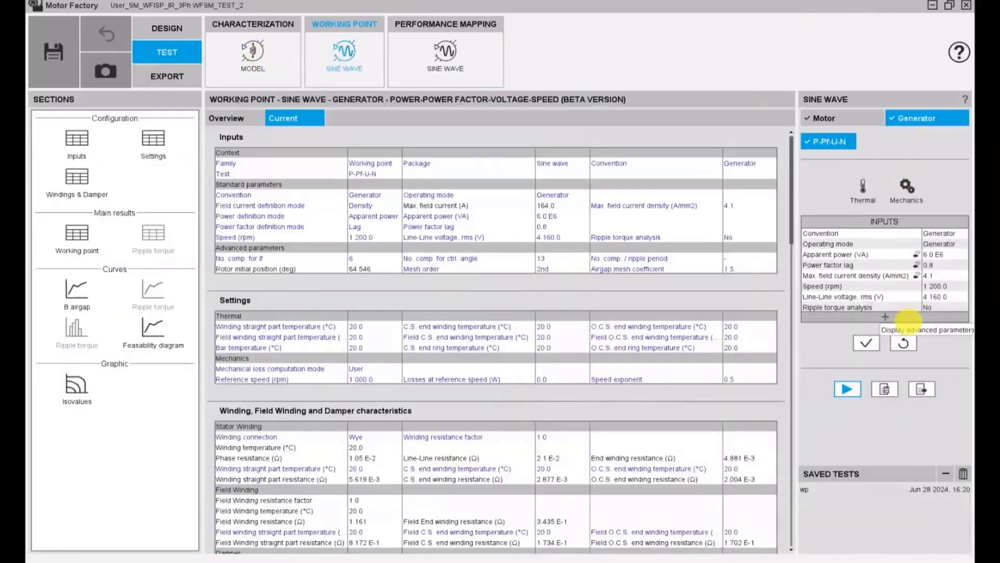
pyautogui.click(884, 317)
pyautogui.click(944, 233)
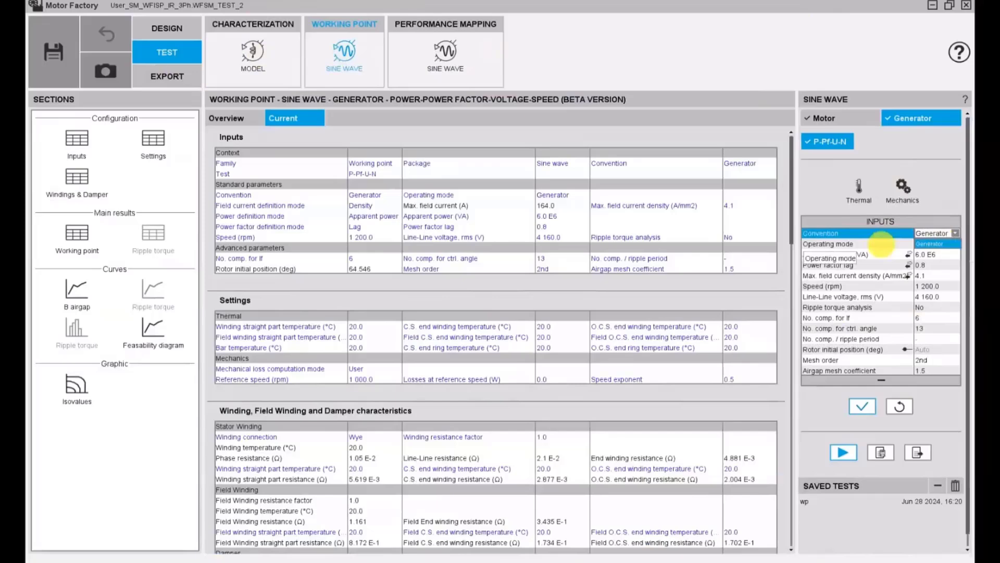
pyautogui.click(937, 243)
pyautogui.click(908, 254)
pyautogui.click(907, 255)
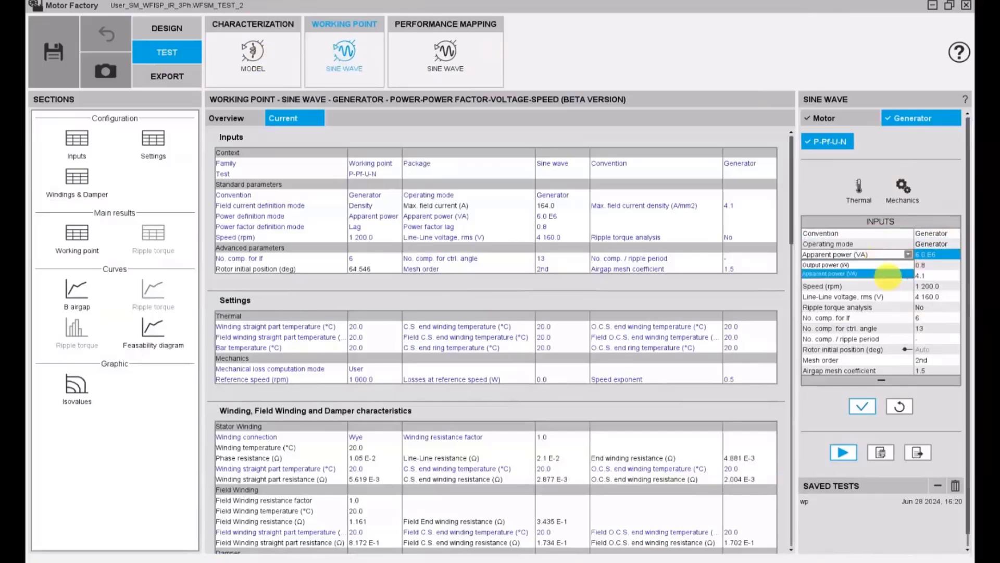
pyautogui.click(886, 265)
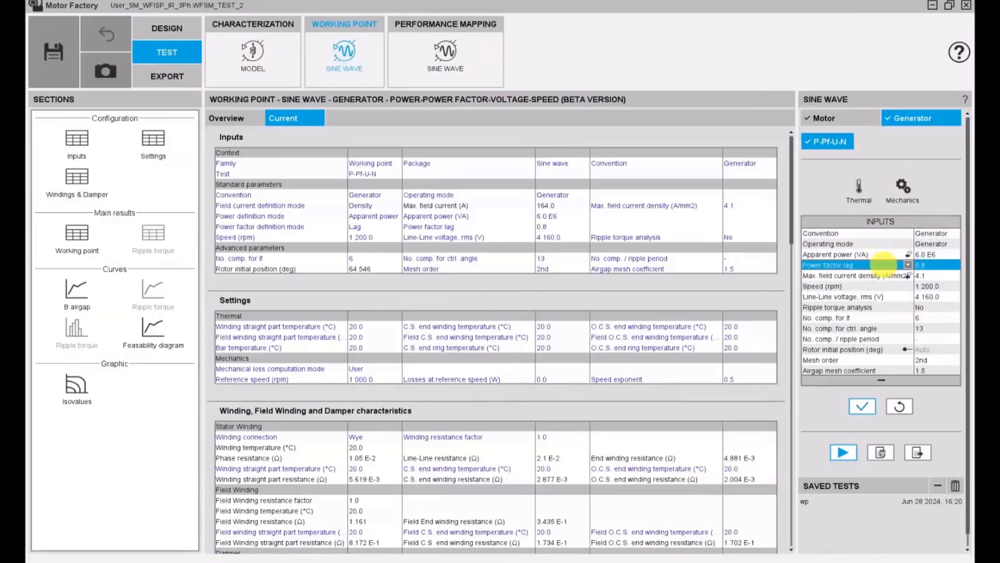
pyautogui.click(884, 267)
pyautogui.click(884, 276)
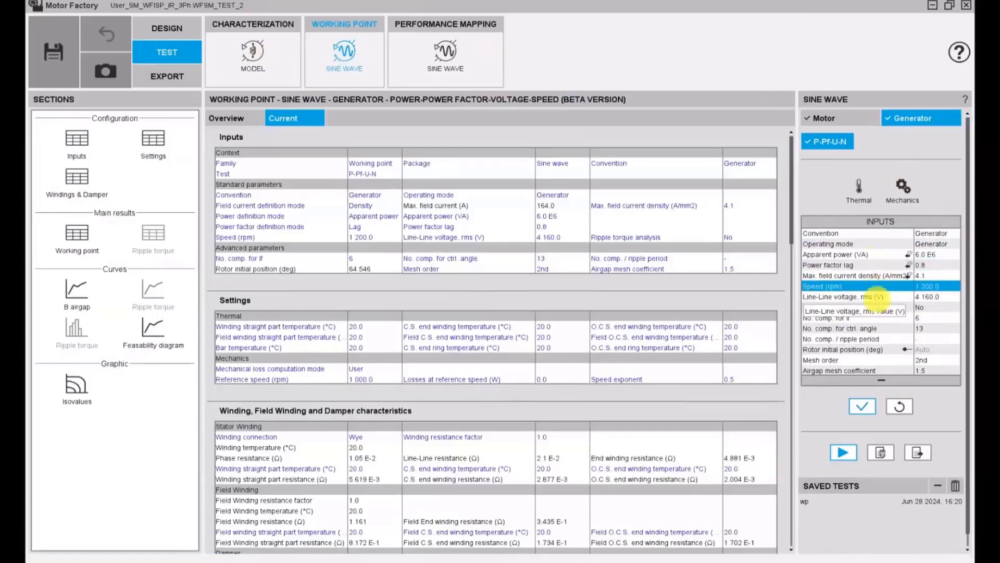
pyautogui.click(884, 297)
pyautogui.click(862, 406)
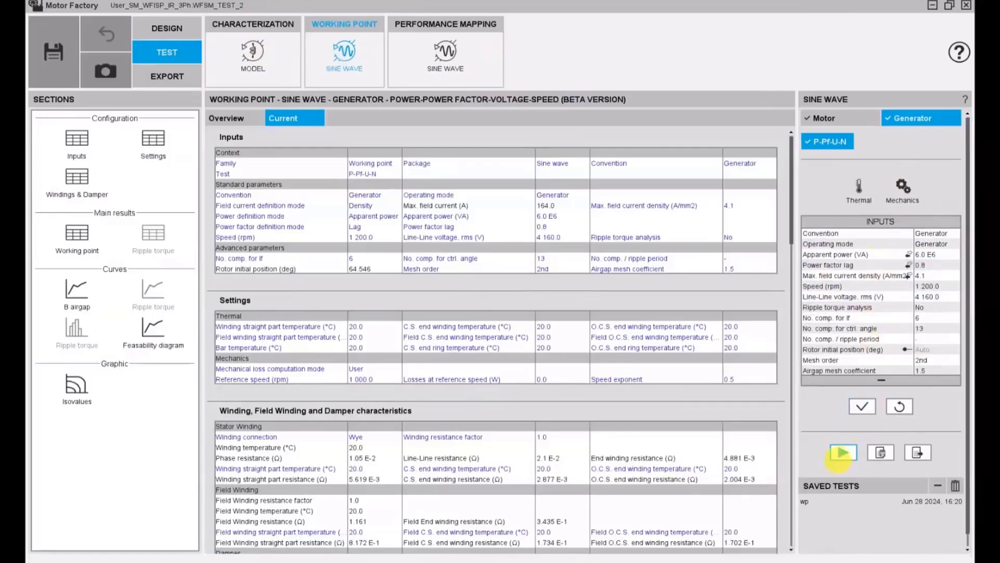
pyautogui.click(843, 452)
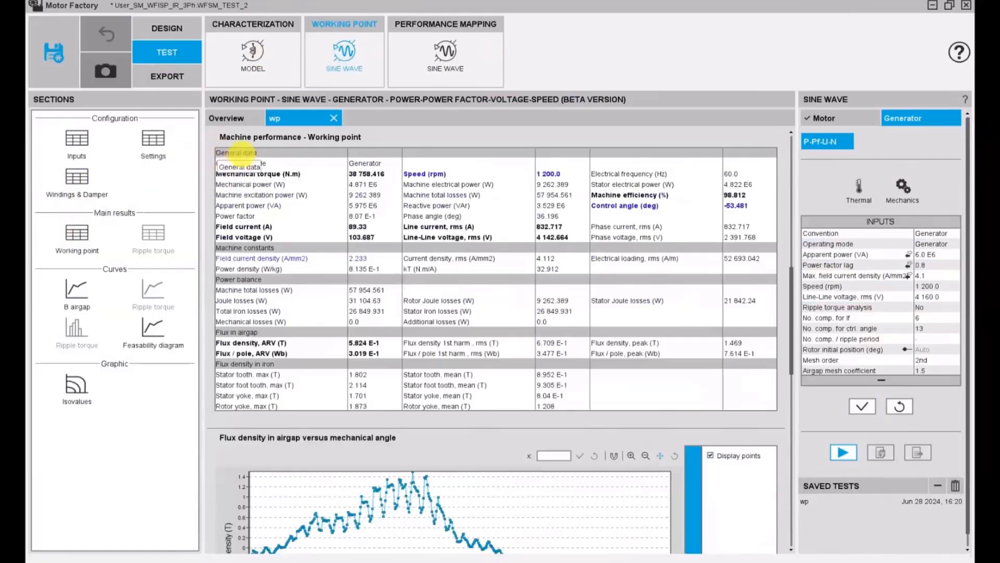
pyautogui.click(242, 153)
pyautogui.click(232, 248)
pyautogui.click(245, 279)
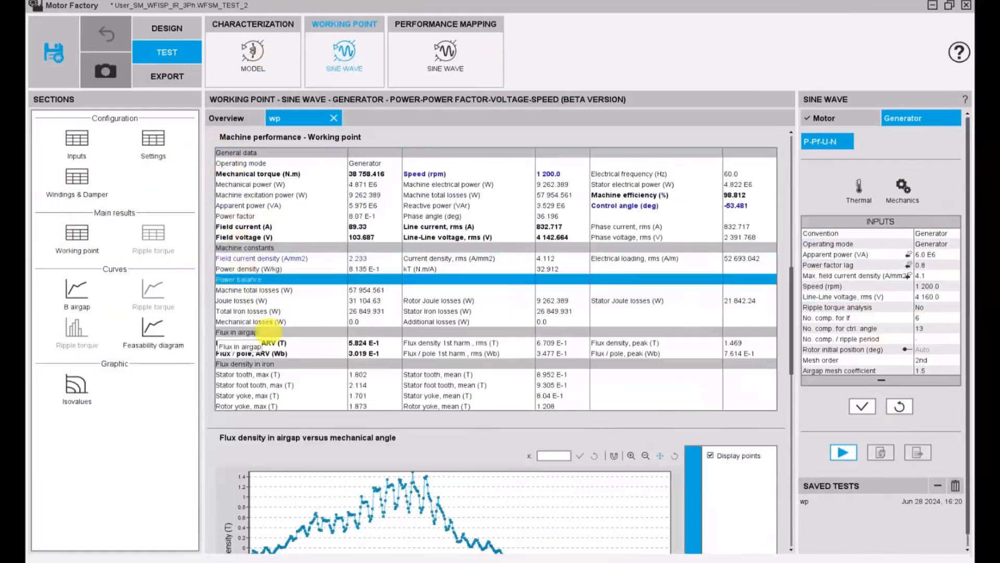
pyautogui.click(270, 332)
pyautogui.click(276, 364)
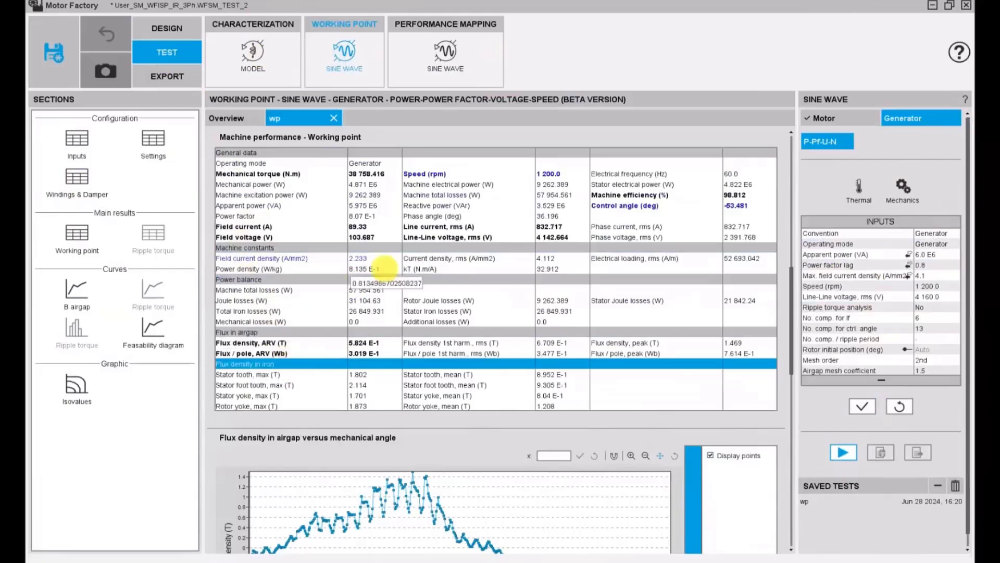
pyautogui.click(435, 174)
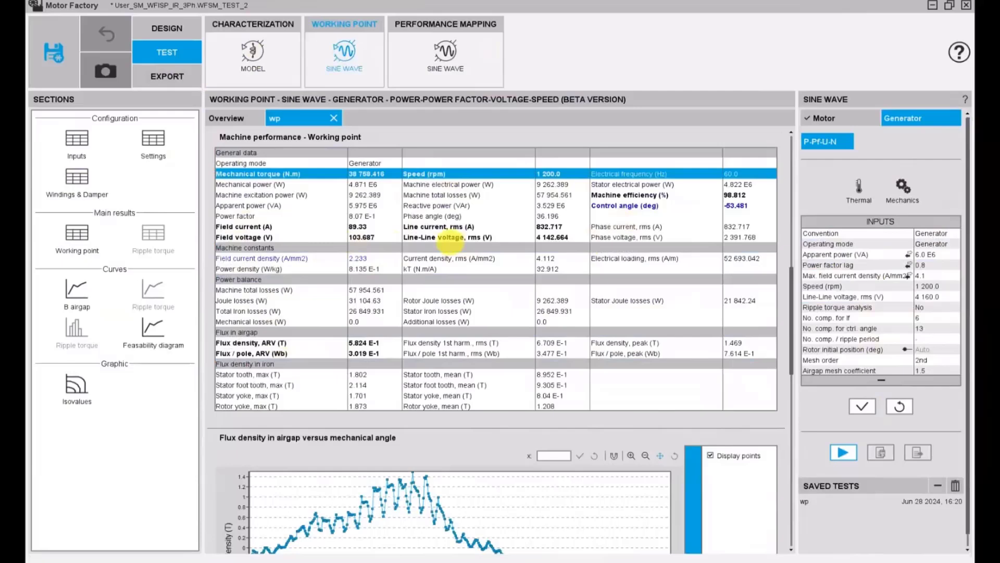
pyautogui.click(520, 237)
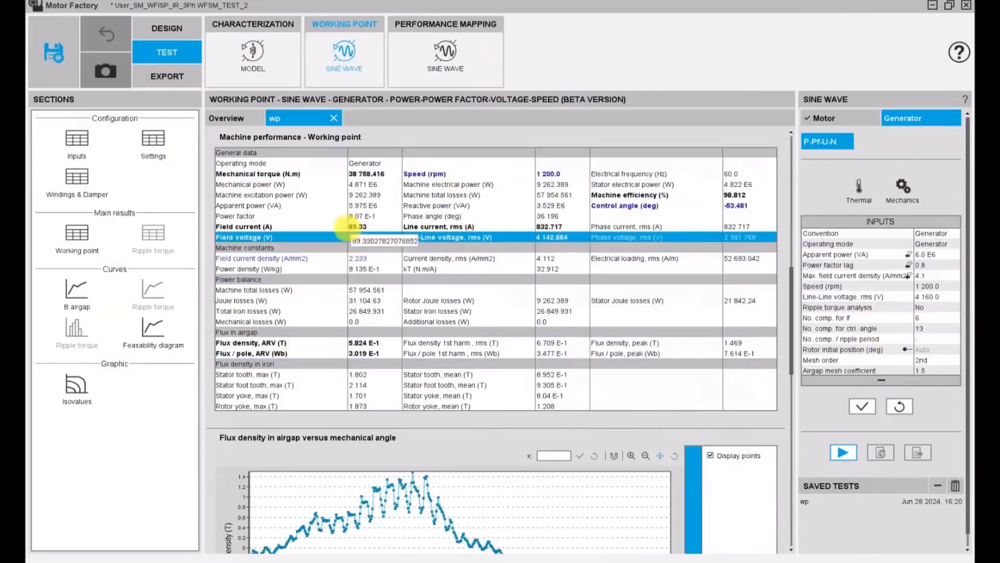
pyautogui.click(374, 207)
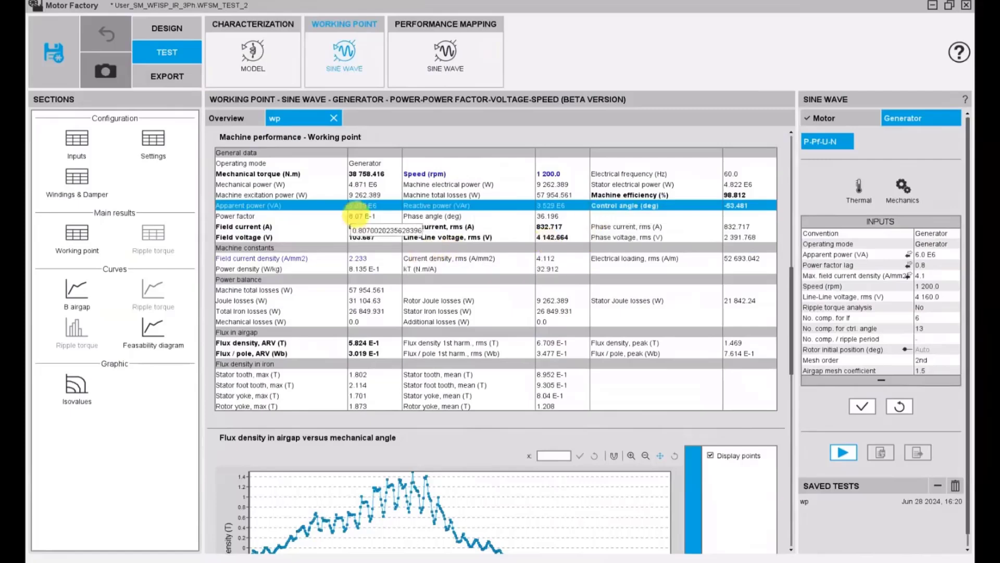
pyautogui.click(338, 217)
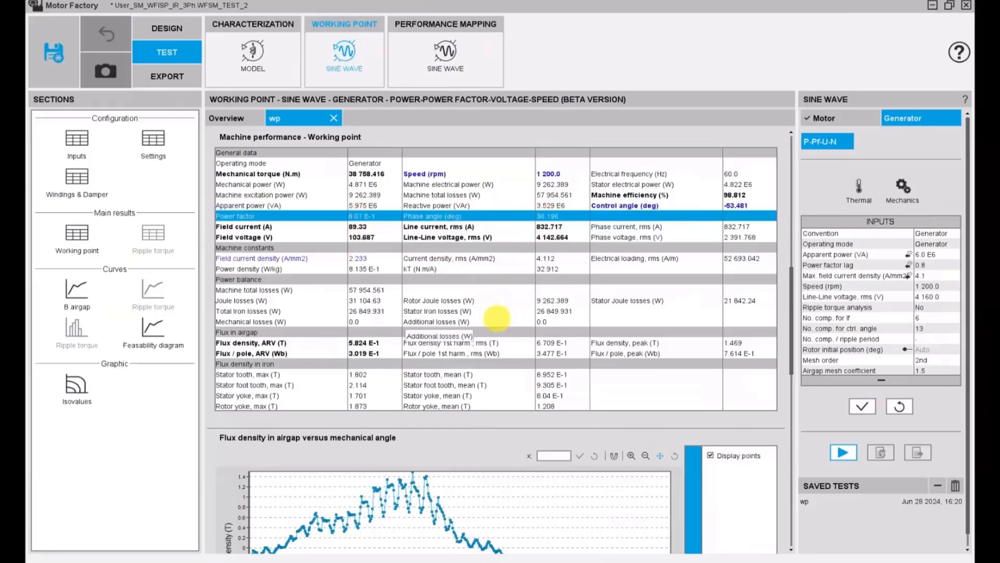
# - On the feasibility diagram, hide the 164.0, 131.2 and 98.4 A field-current curves
pyautogui.click(74, 293)
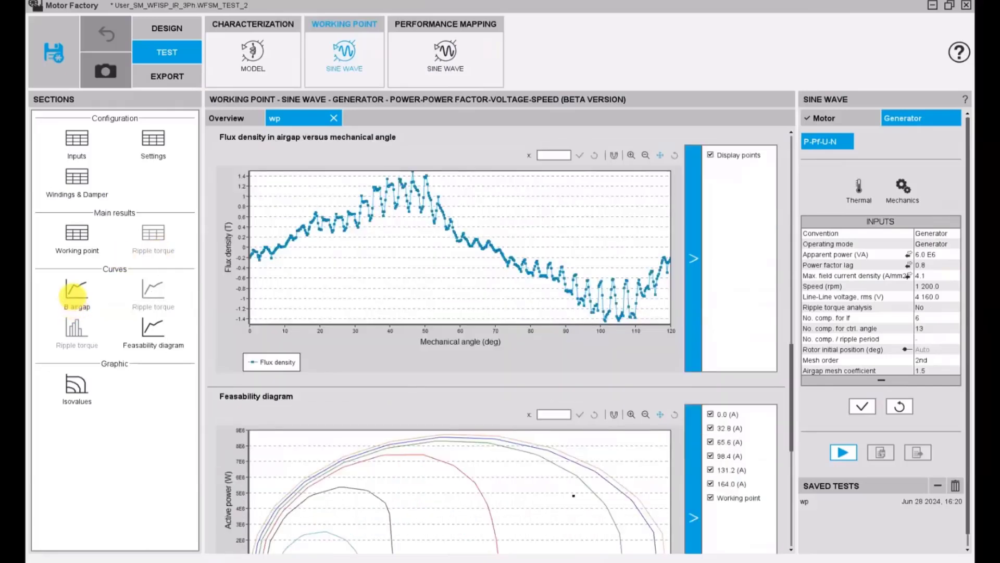
pyautogui.click(150, 328)
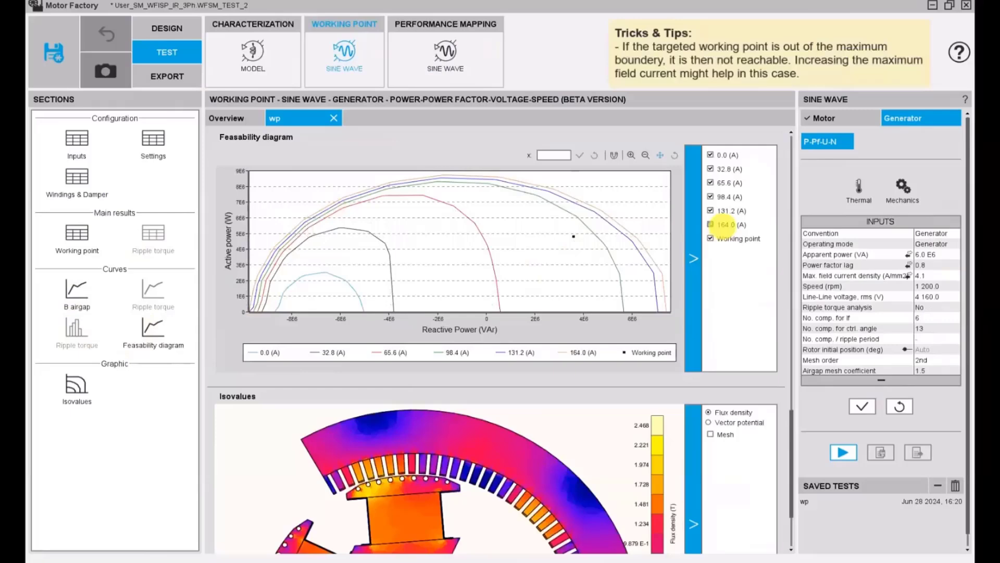
pyautogui.click(726, 224)
pyautogui.click(725, 211)
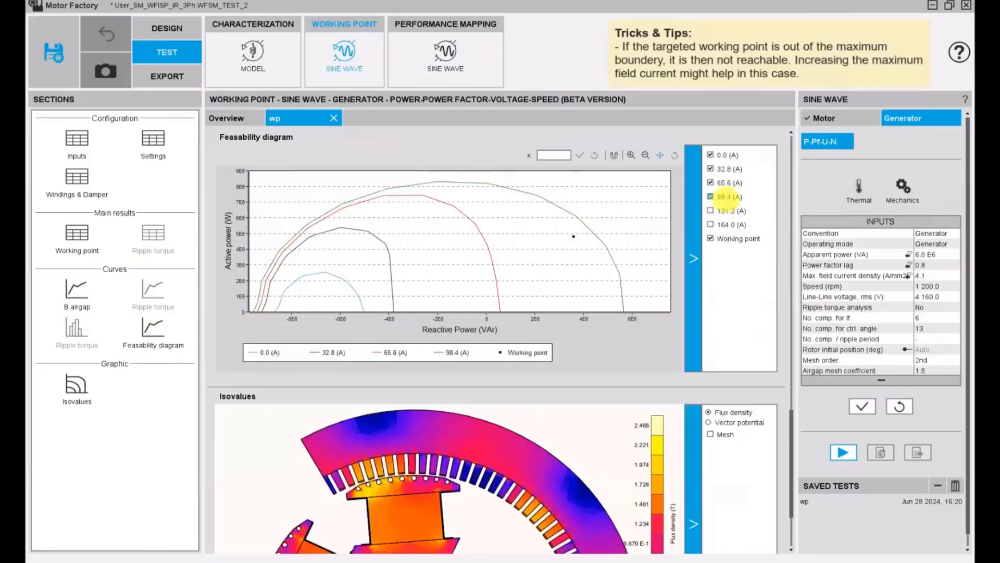
pyautogui.click(725, 197)
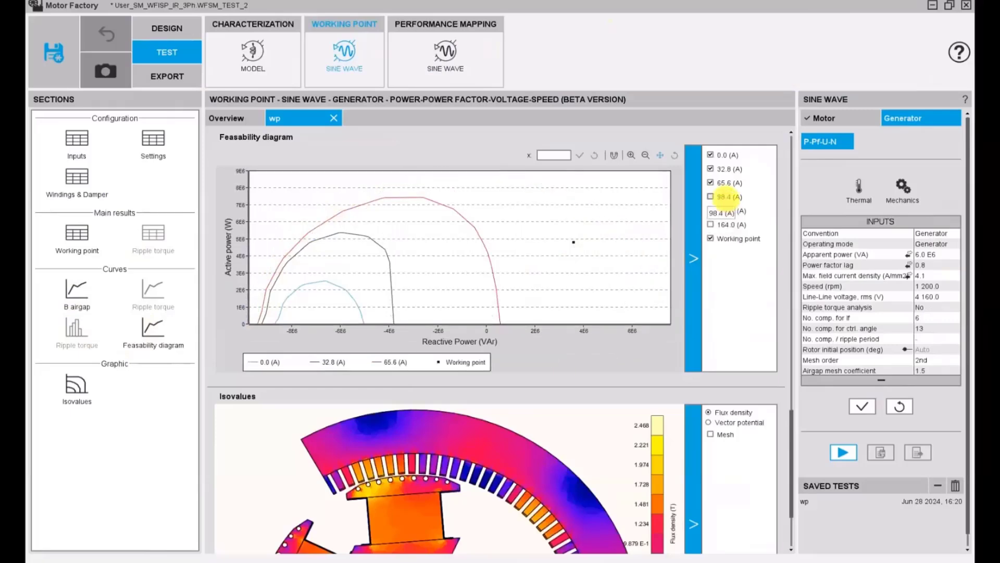